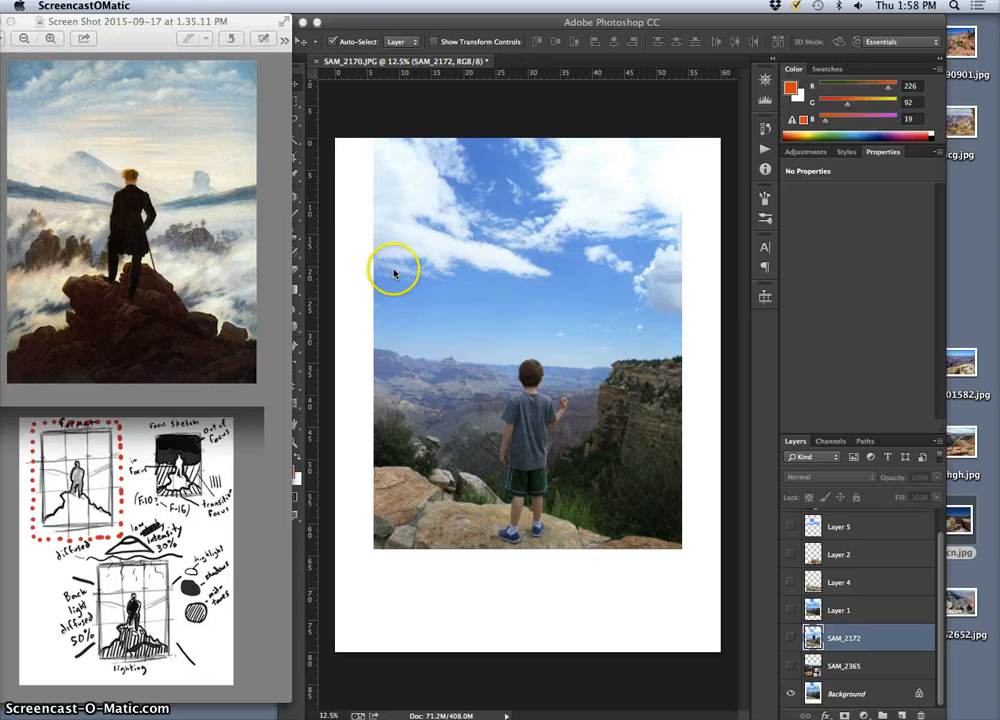
left_click(353, 25)
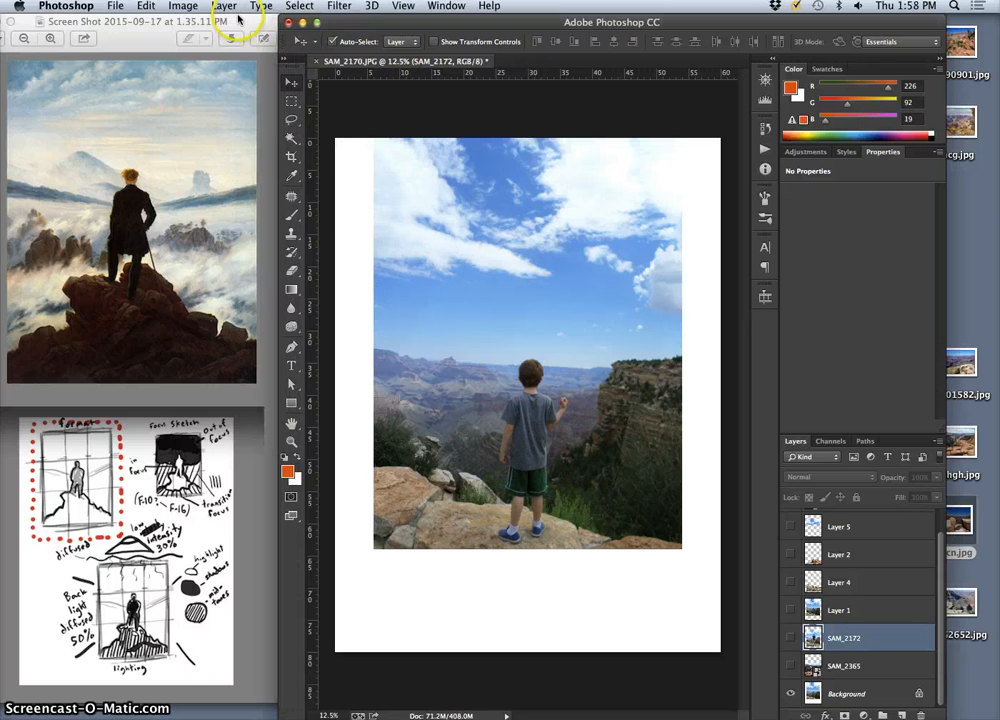
left_click(186, 6)
left_click(212, 131)
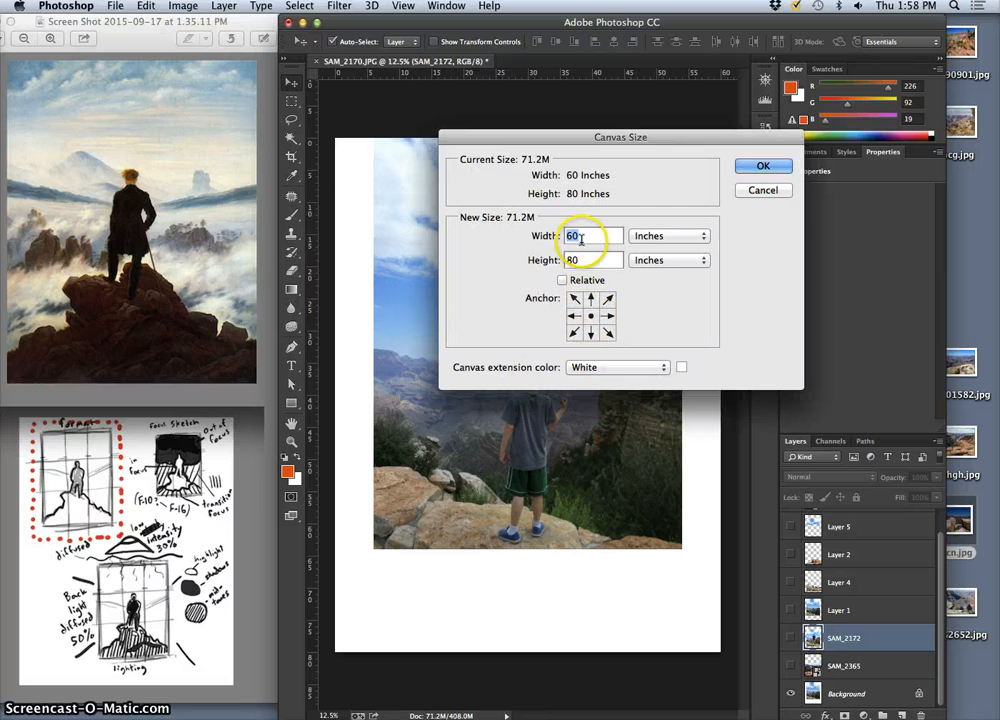
left_click(591, 300)
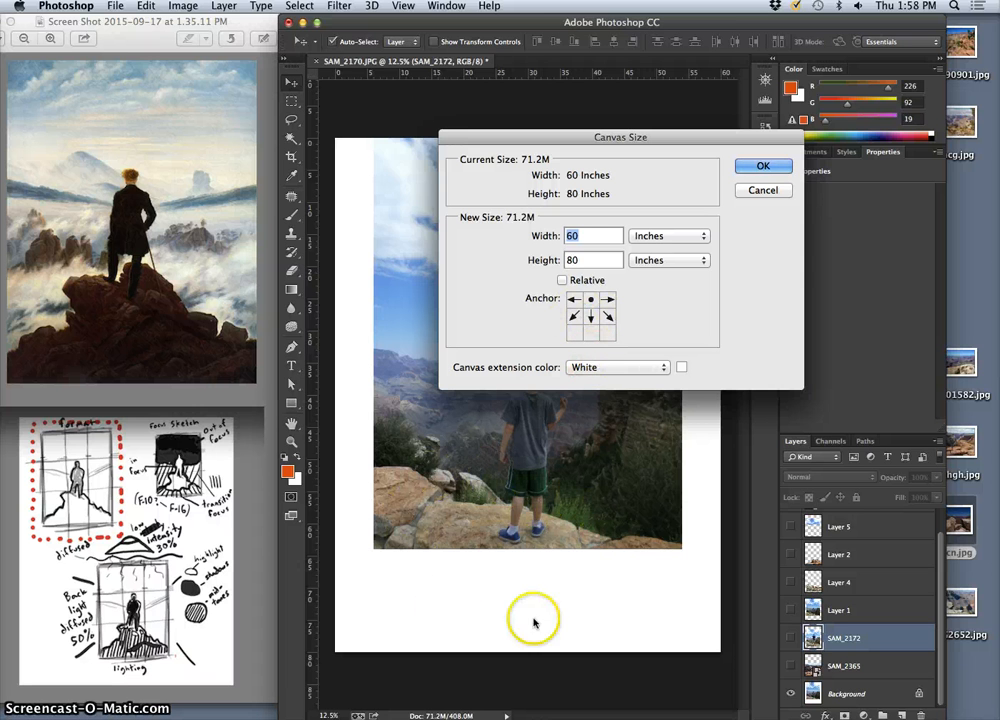
left_click(763, 190)
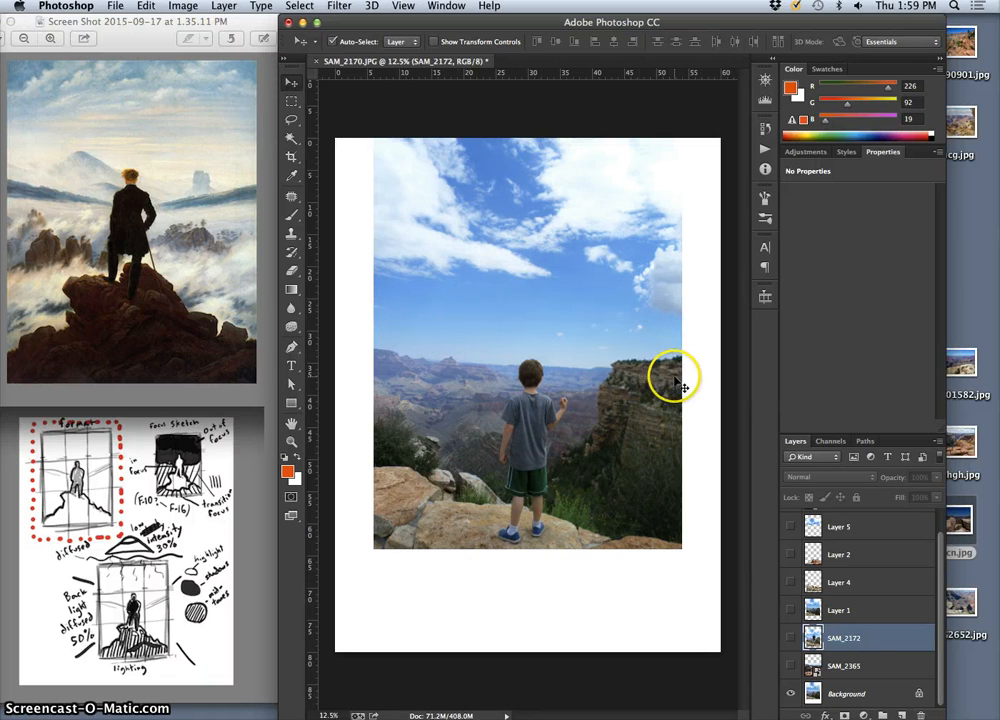
Show Layer 4 instead of SAM_2172 and move its rocks over the foreground beneath the boy
left_click(791, 638)
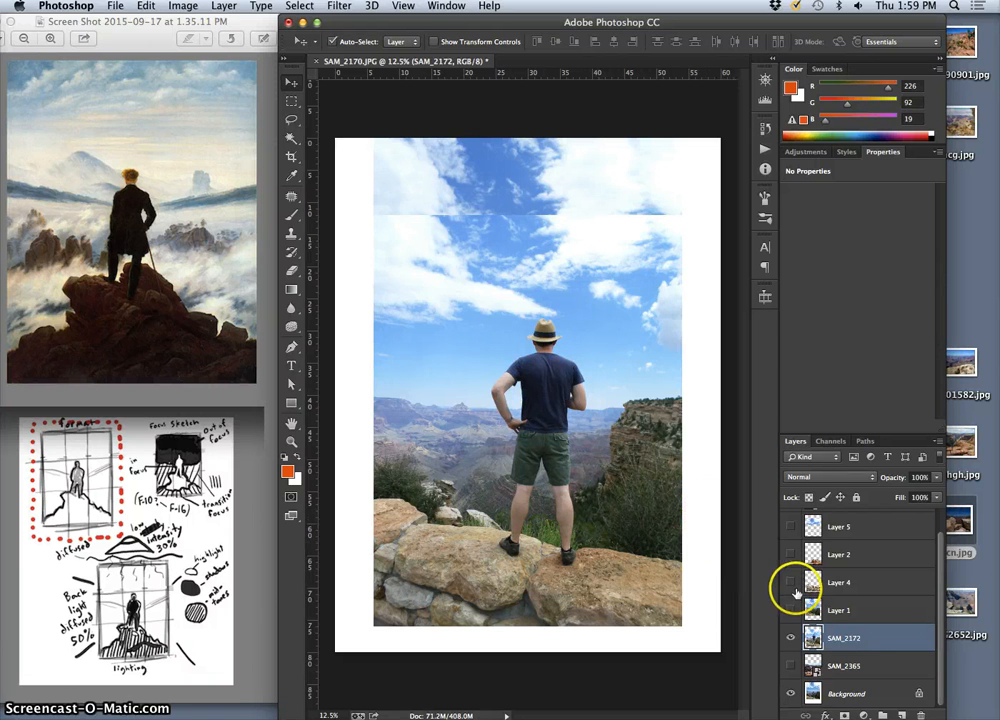
left_click(790, 583)
left_click(790, 638)
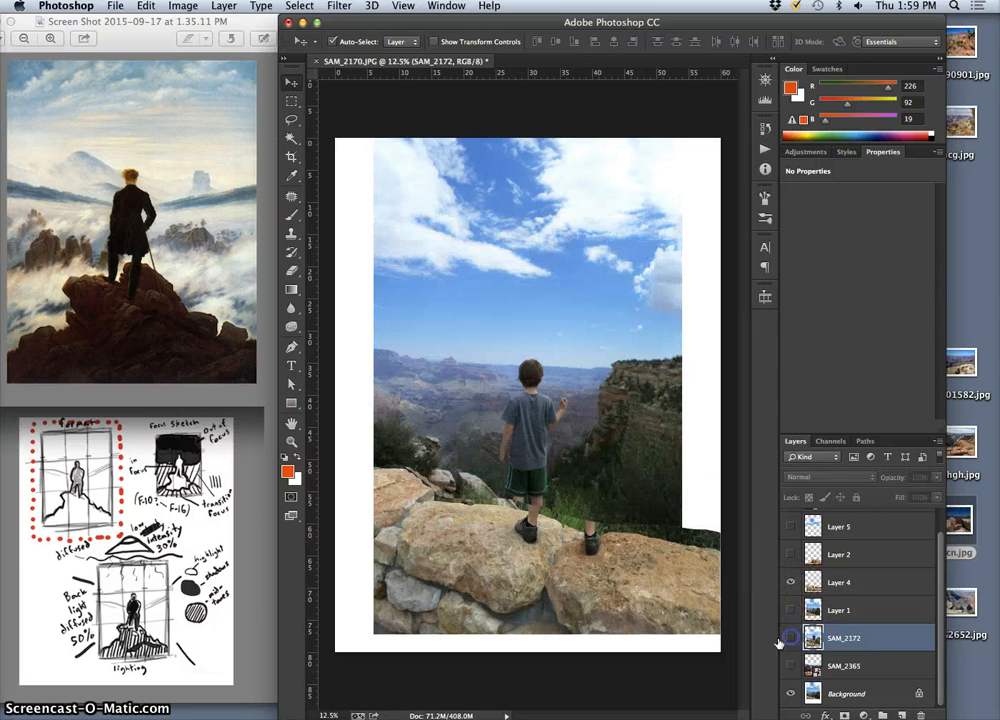
left_click_drag(617, 570, 578, 563)
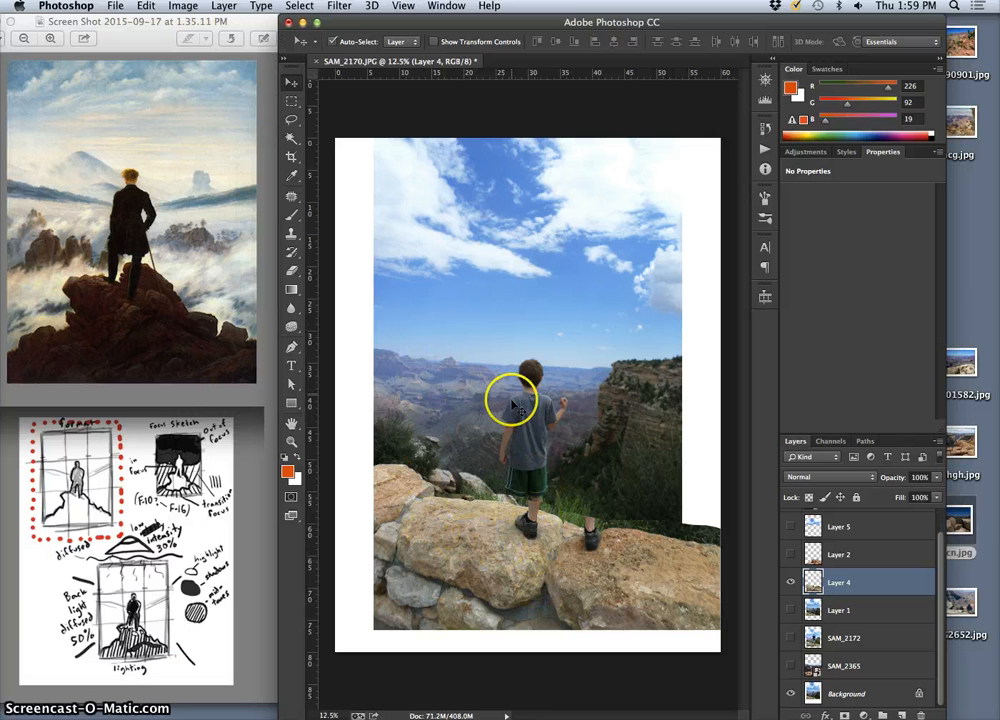
mouse_move(553, 577)
left_mouse_down()
mouse_move(505, 597)
mouse_move(545, 580)
left_mouse_up()
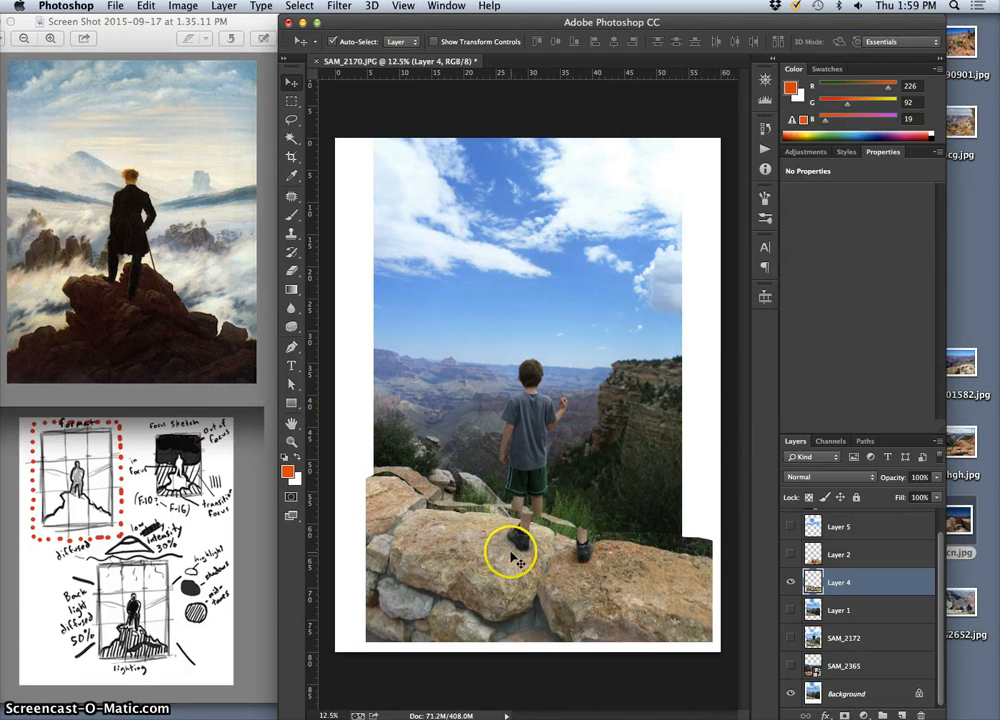
Check the boy's feet with Layer 4 hidden, and shift the redisplayed layer's rocks up toward the background rock ledge
scroll(514, 560, "up", 5)
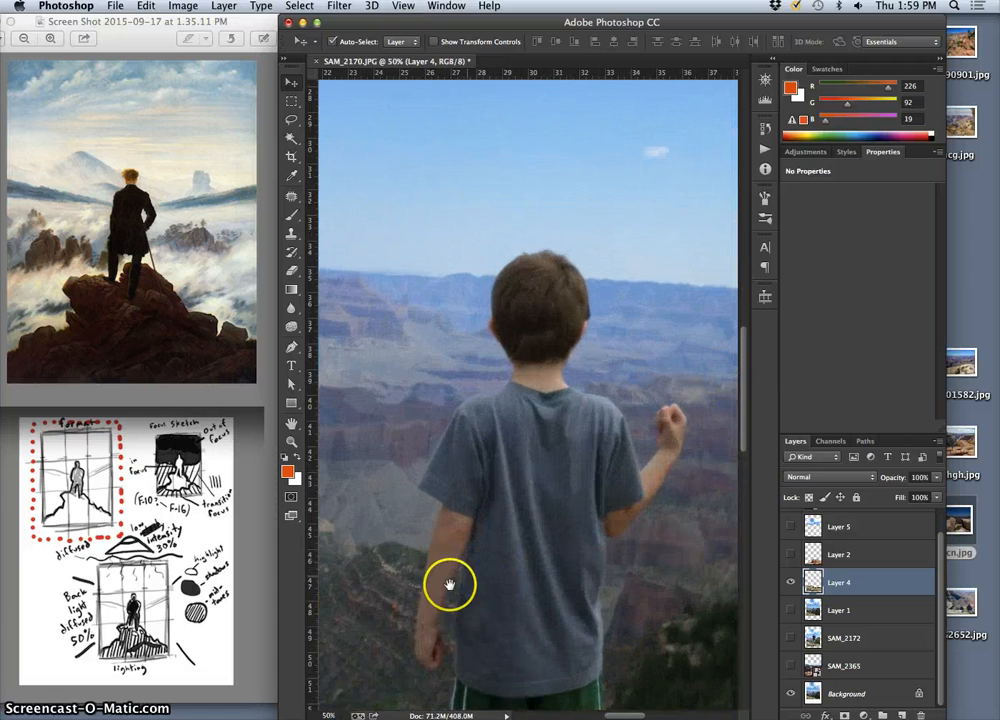
scroll(450, 585, "down", 10)
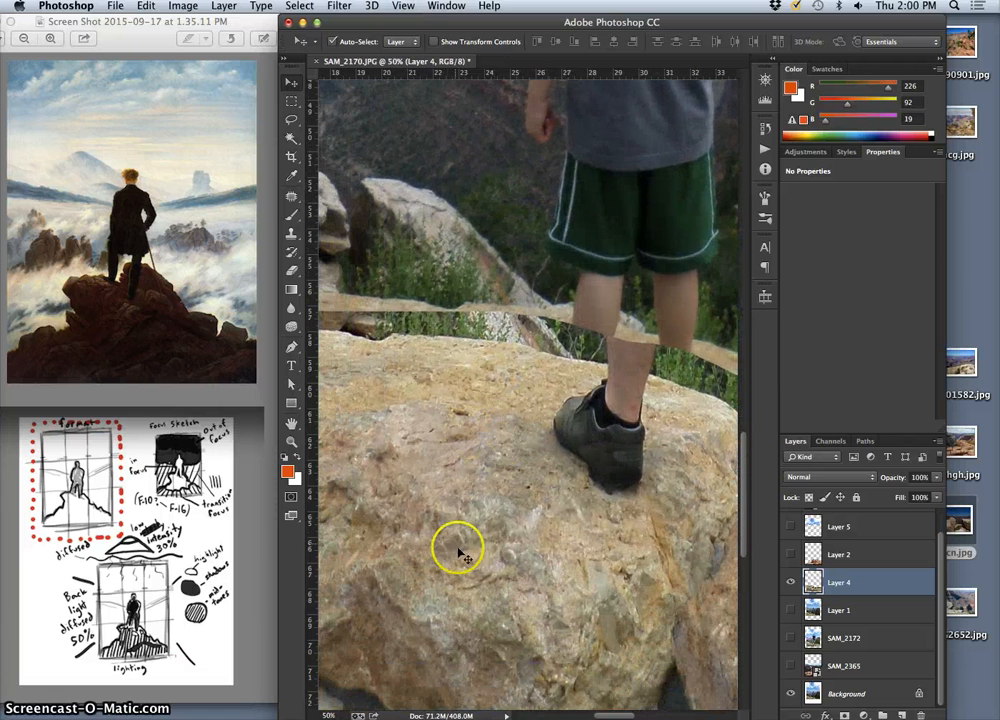
left_click(791, 581)
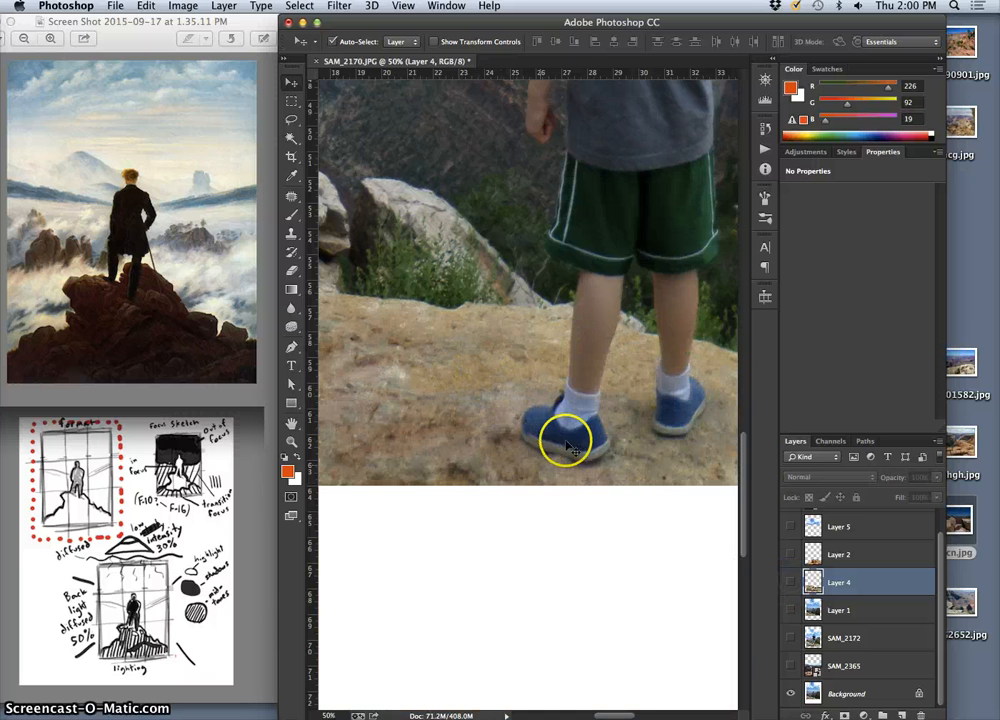
key("super+minus")
key("super+minus")
key("super+minus")
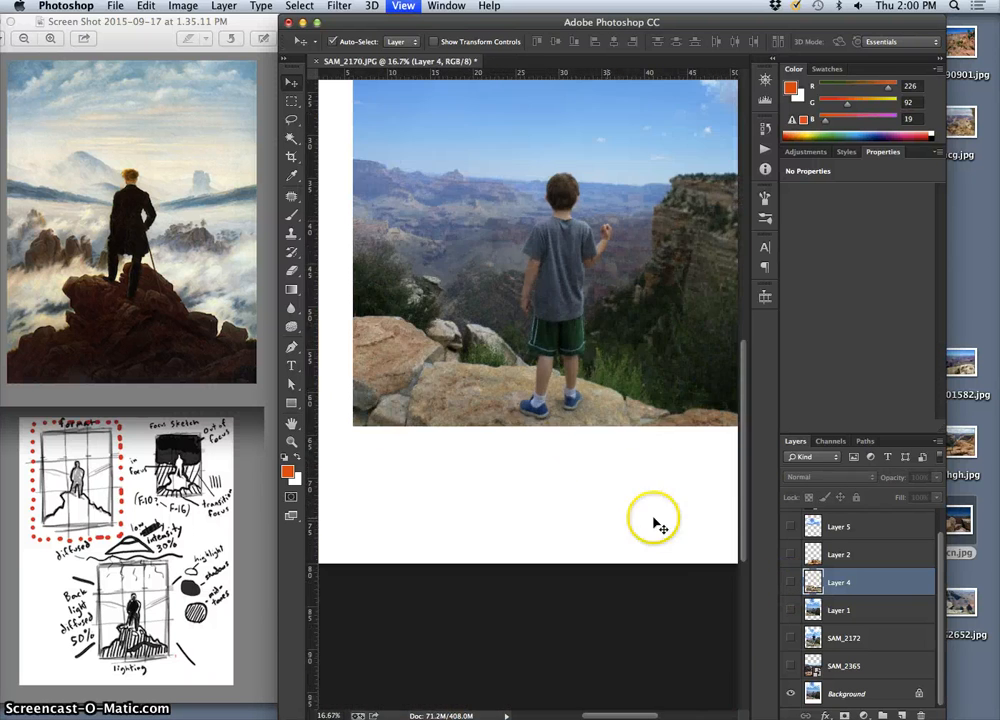
left_click(791, 581)
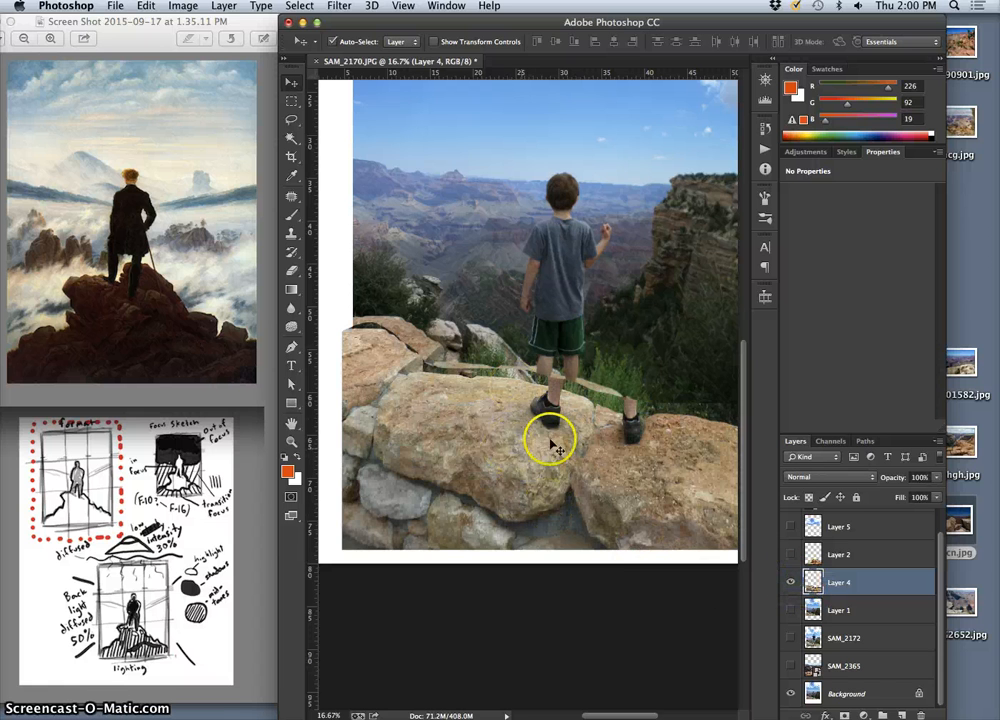
mouse_move(531, 430)
left_mouse_down()
mouse_move(531, 420)
mouse_move(533, 429)
left_mouse_up()
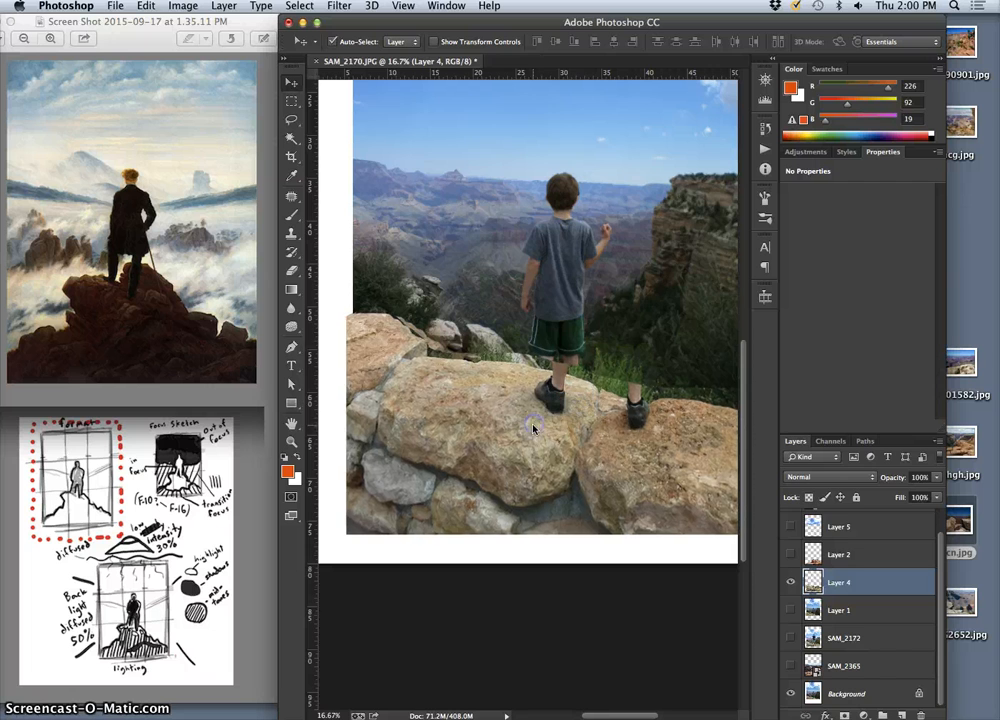
Lasso the man's left leg and black shoe on Layer 4 and delete them
scroll(548, 428, "up", 2)
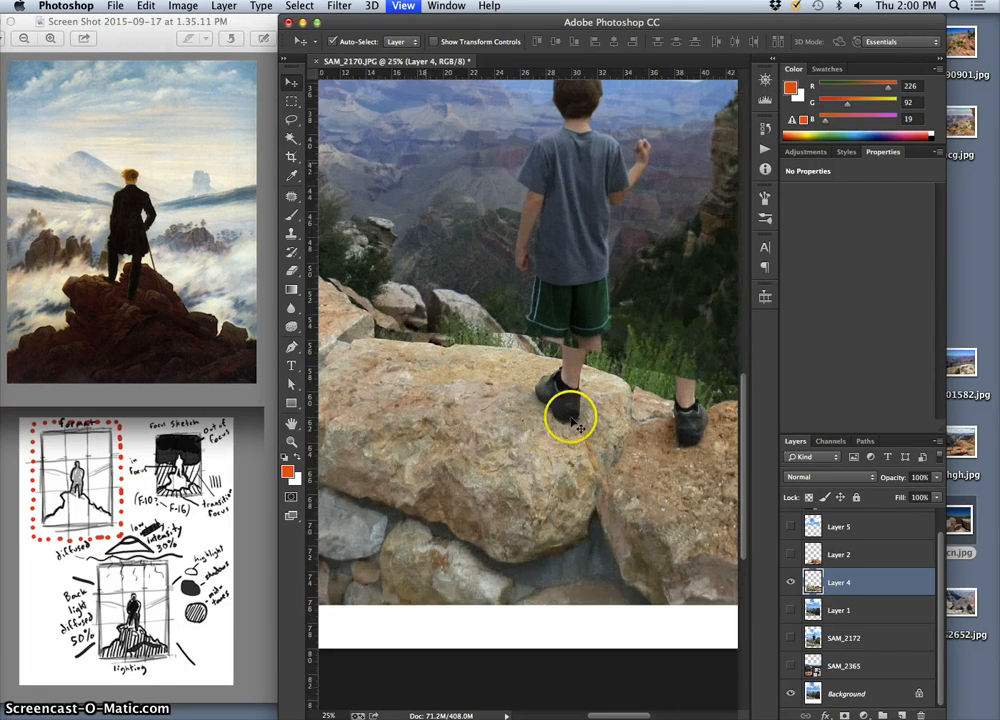
left_click(292, 123)
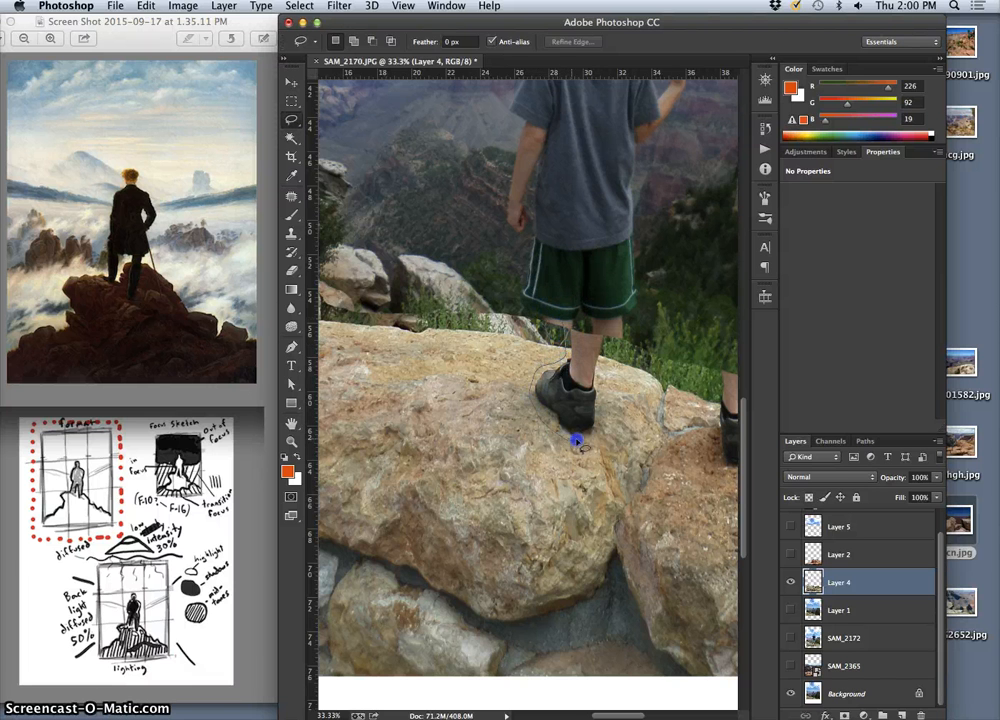
mouse_move(601, 367)
left_mouse_down()
mouse_move(602, 315)
mouse_move(576, 339)
mouse_move(464, 324)
left_mouse_up()
key("Delete")
Lasso the man's remaining right leg and black shoe on Layer 4 and delete them
left_click(513, 357)
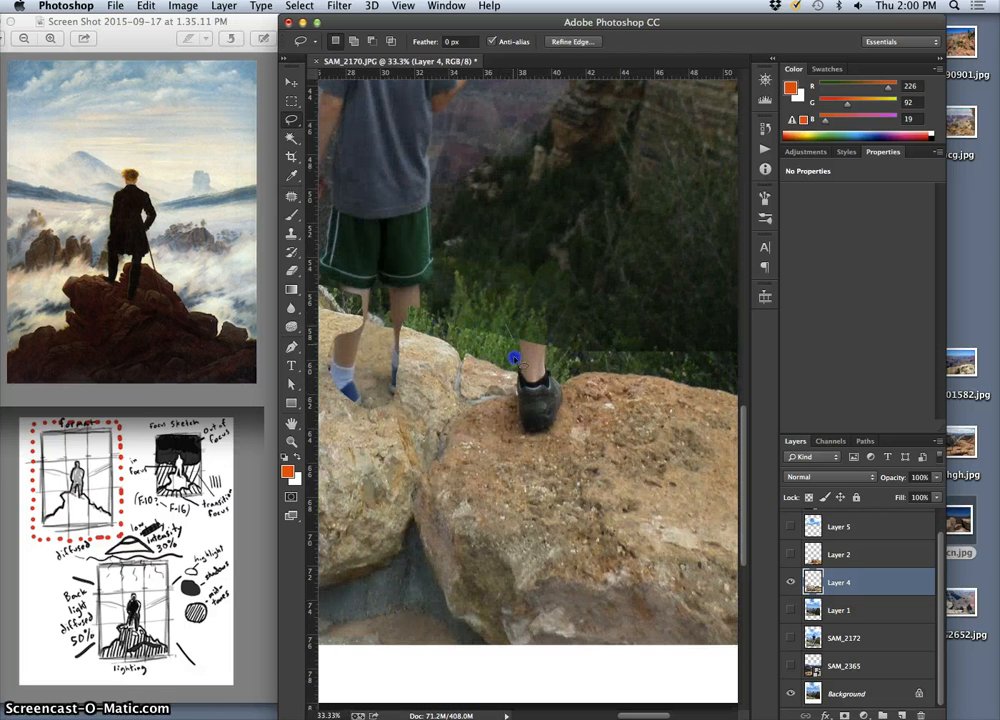
left_click_drag(513, 403, 518, 431)
left_click_drag(560, 349, 547, 324)
key("Delete")
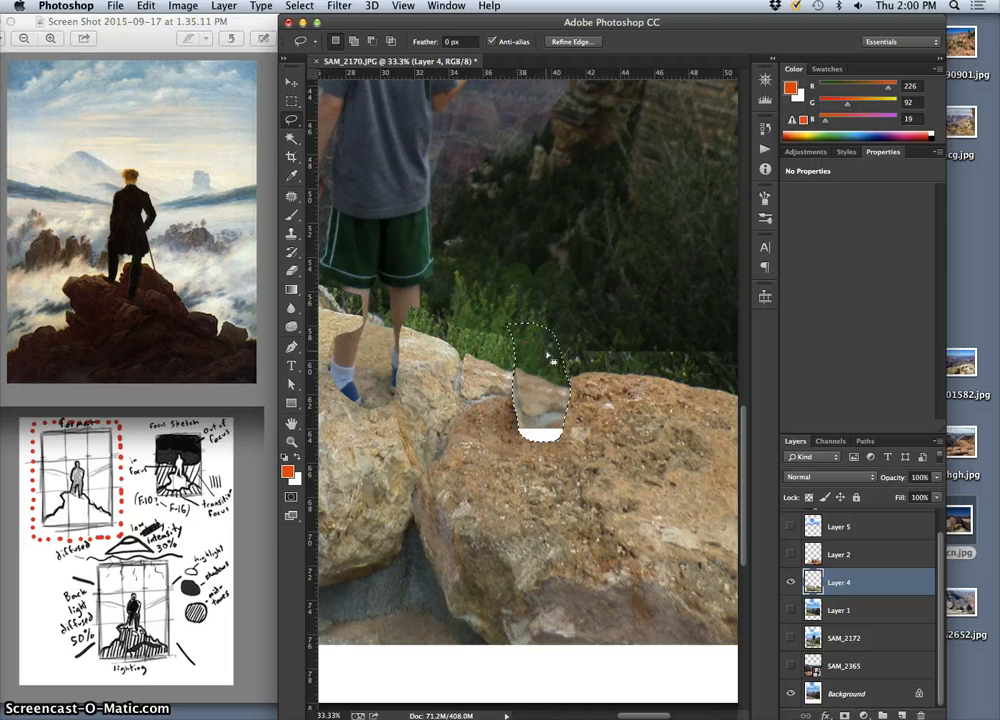
Clear the selection and move Layer 4 slightly so its rocks line up with the background photo's rocks
key("super+minus")
key("super+minus")
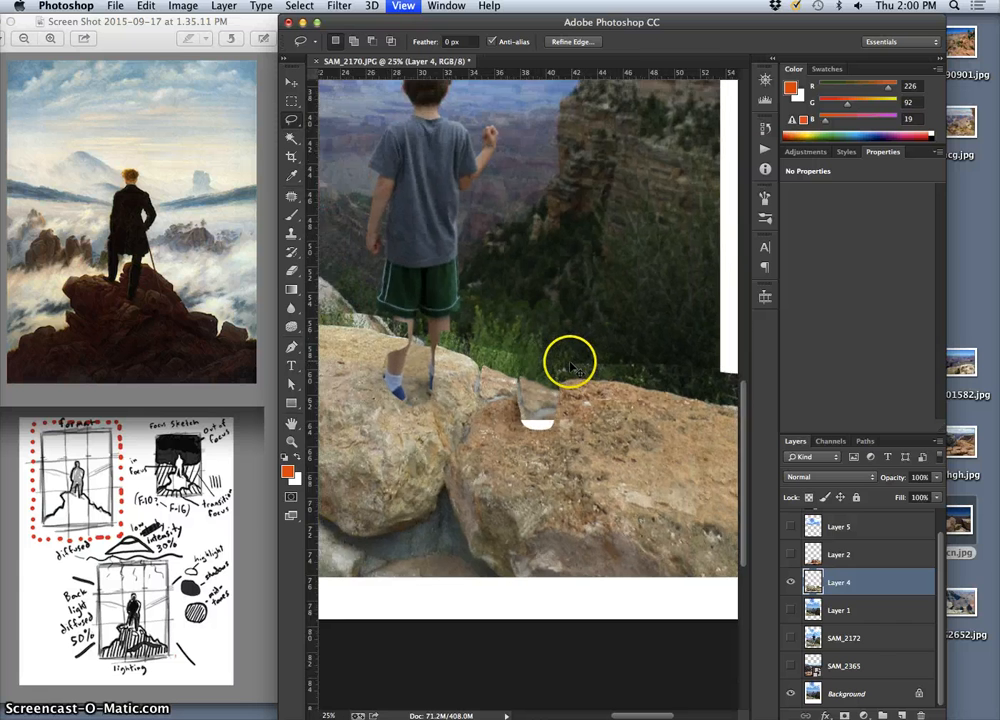
key("super+minus")
key("super+d")
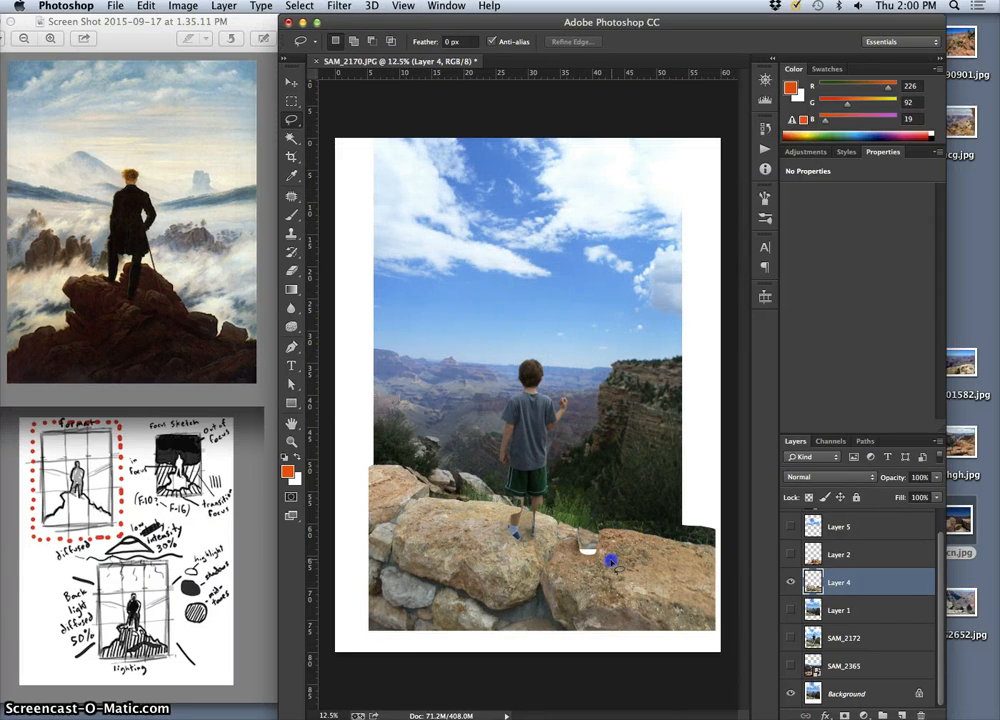
left_click(291, 83)
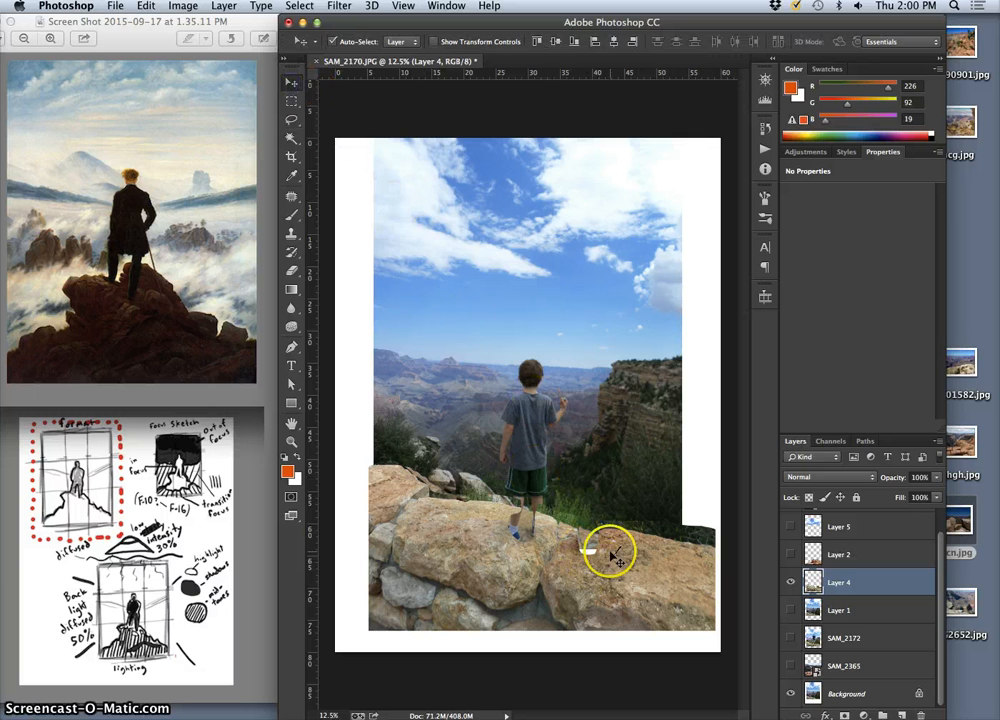
mouse_move(624, 565)
left_mouse_down()
mouse_move(575, 560)
mouse_move(620, 556)
mouse_move(629, 567)
left_mouse_up()
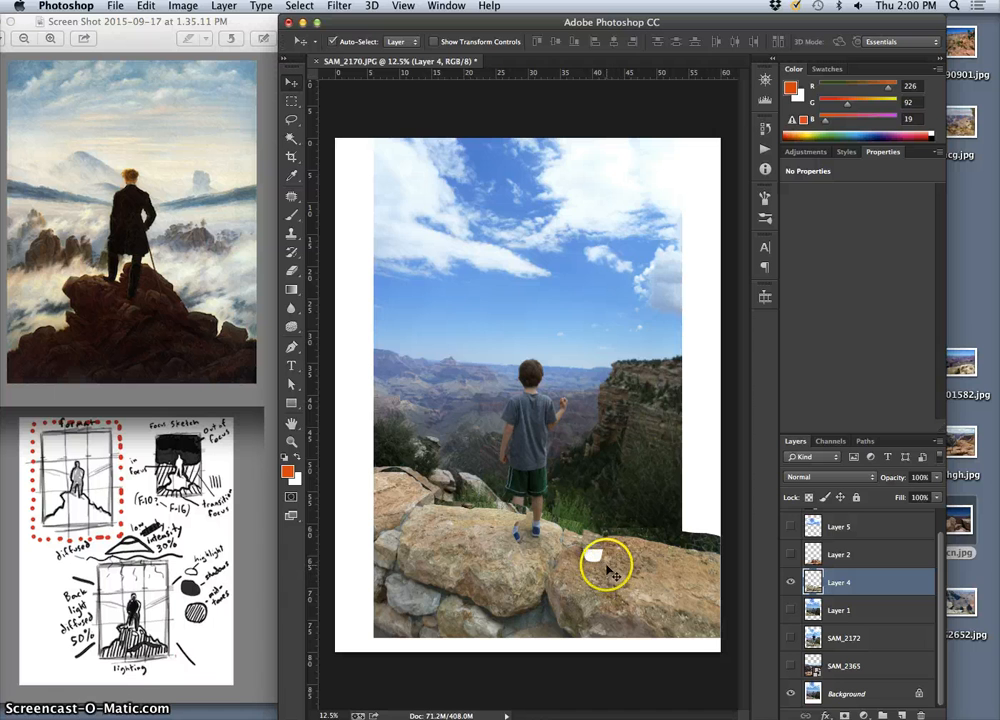
Erase Layer 4's overlapping edge along the top of the left rock with a 196 px eraser at 84% hardness
key("super+plus")
key("super+plus")
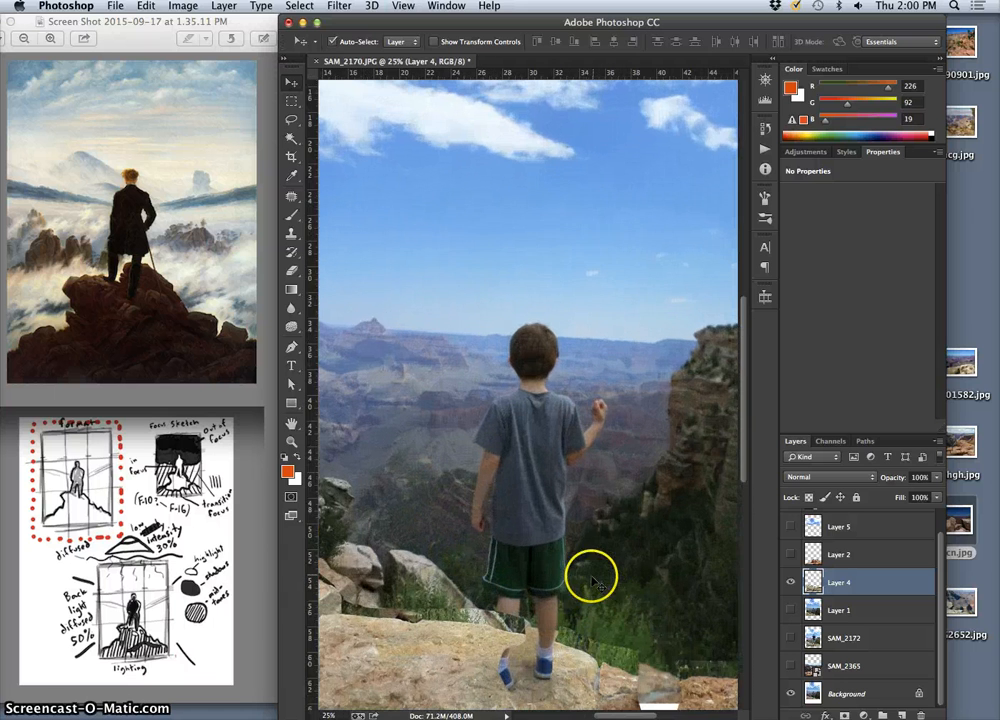
left_click_drag(585, 509, 608, 309)
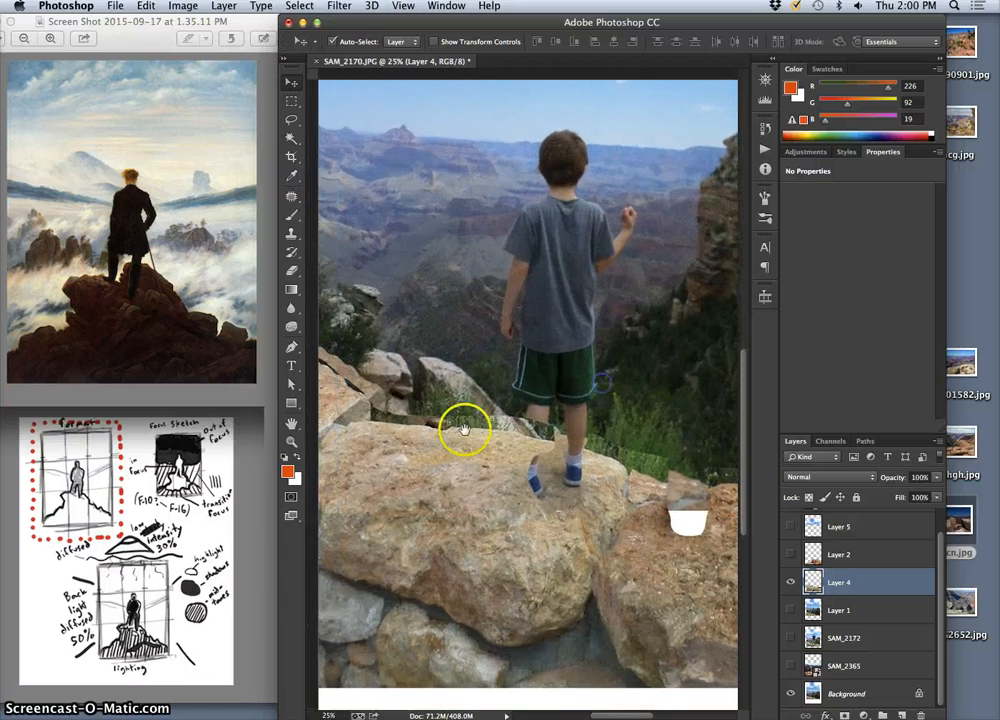
left_click_drag(462, 431, 573, 450)
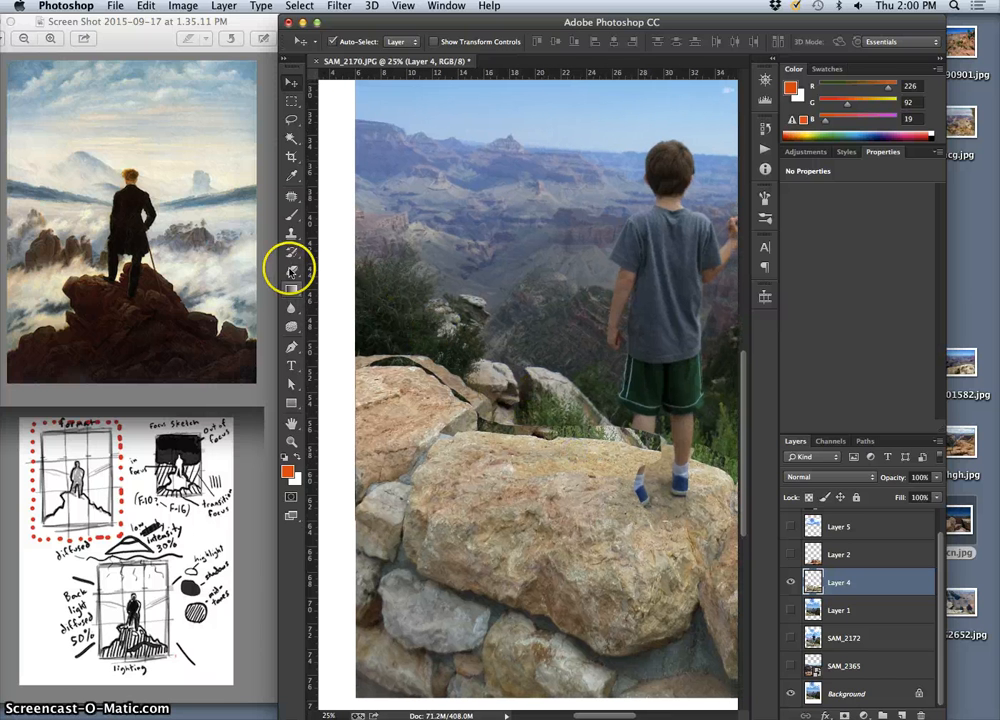
left_click(291, 270)
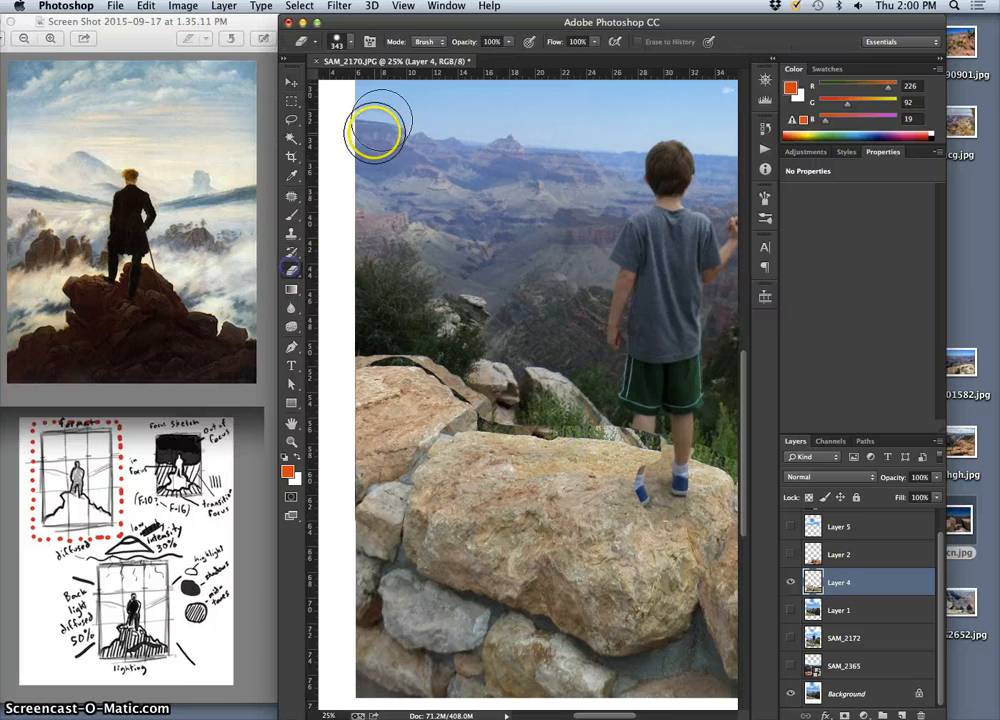
left_click(352, 46)
left_click_drag(421, 118, 416, 88)
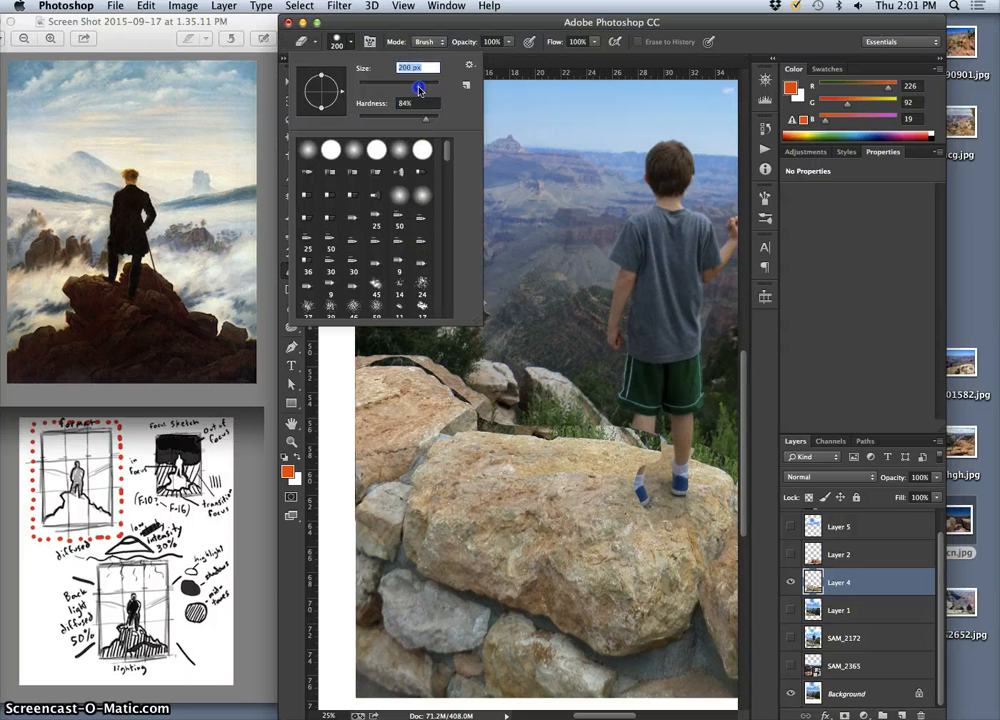
left_click(404, 354)
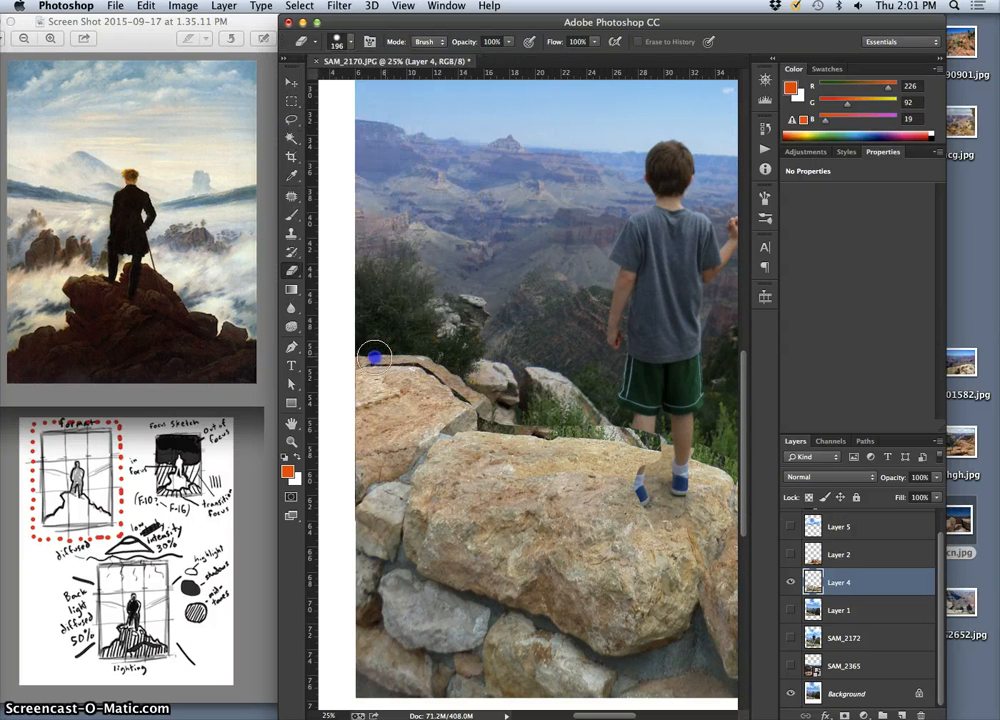
left_click_drag(354, 362, 372, 359)
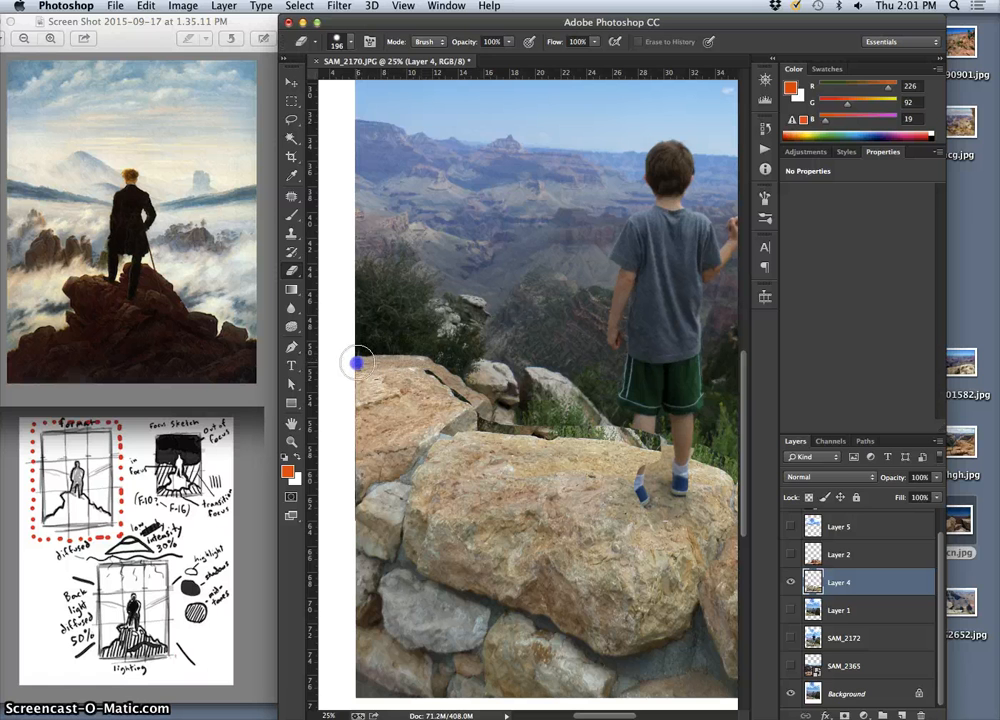
left_click_drag(427, 367, 436, 374)
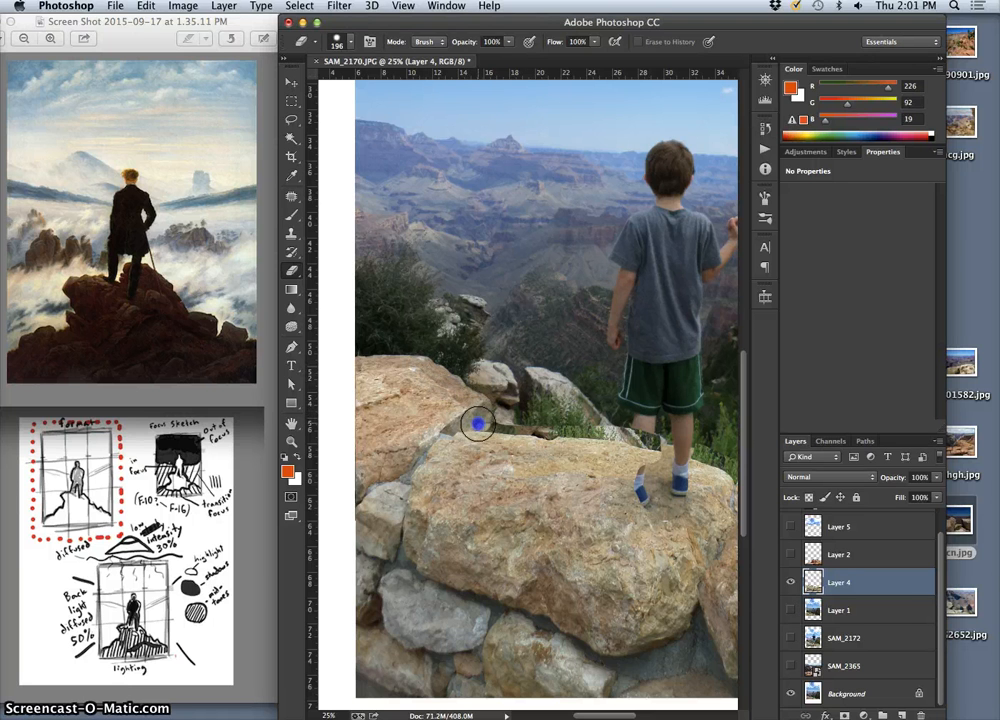
Try to erase Layer 4's upper edge from the rock gap across the large central rock to the boy's left leg
left_click_drag(496, 426, 513, 429)
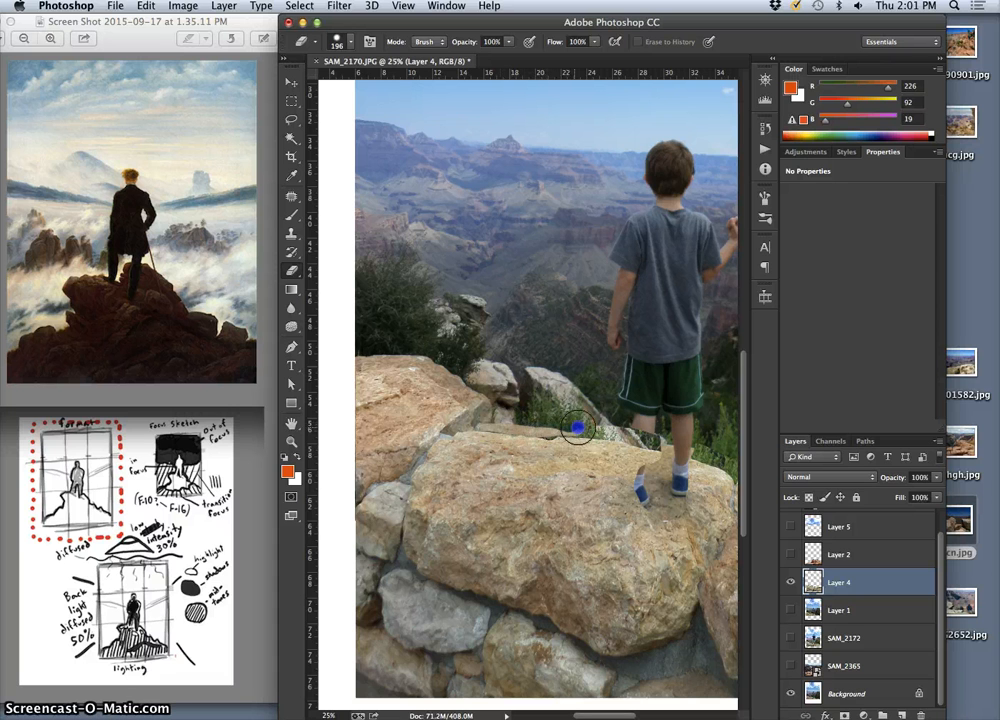
left_click_drag(621, 433, 628, 425)
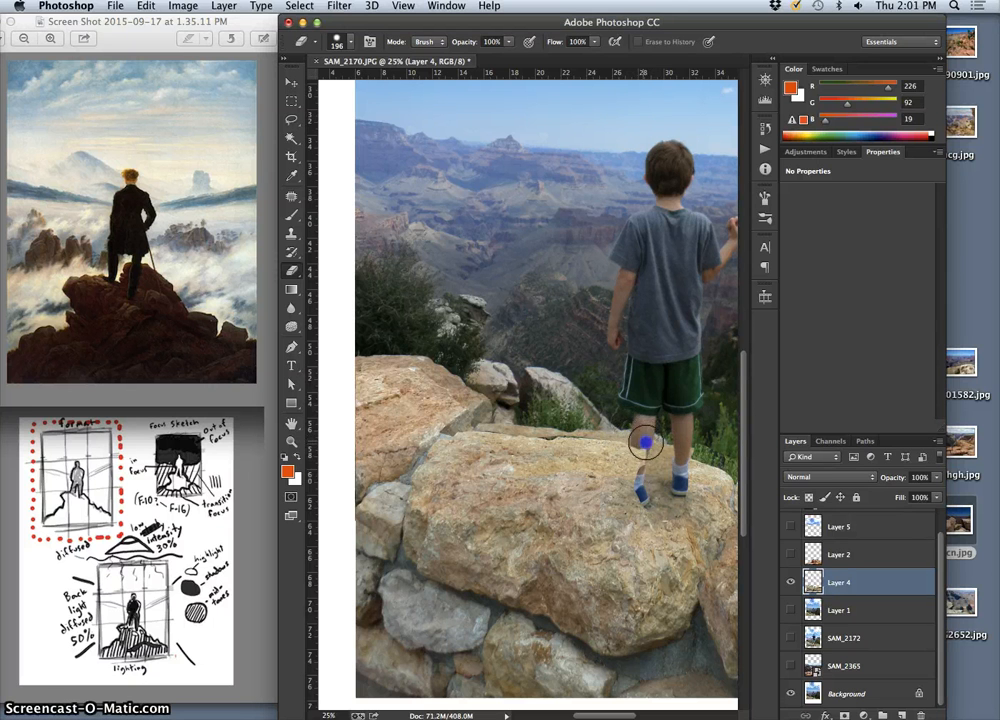
left_click_drag(628, 436, 597, 428)
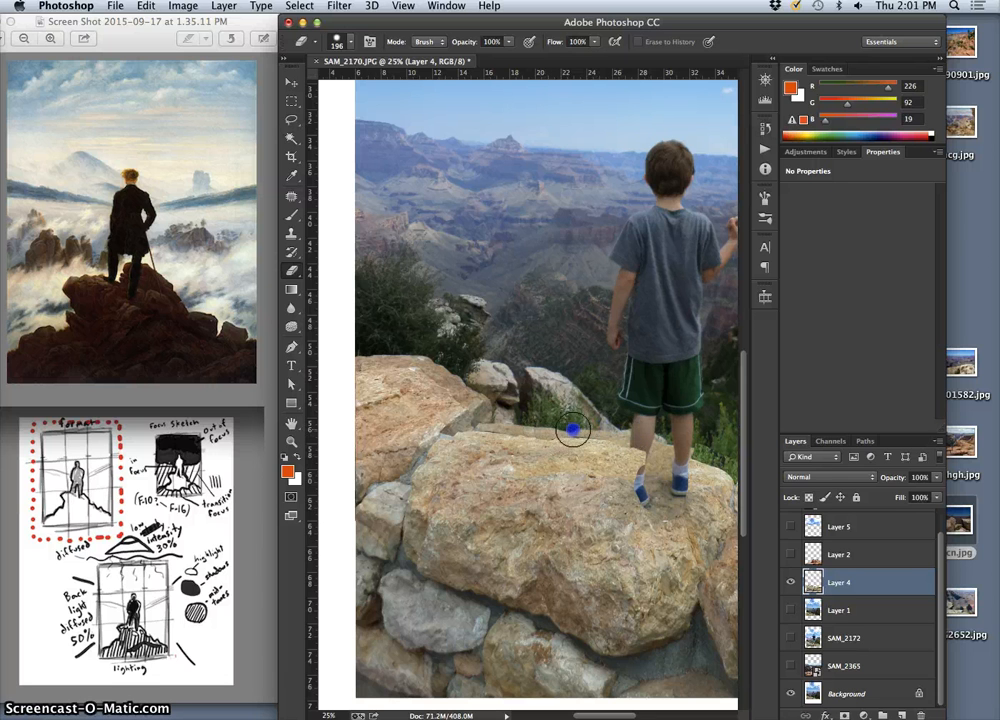
left_click_drag(594, 430, 549, 430)
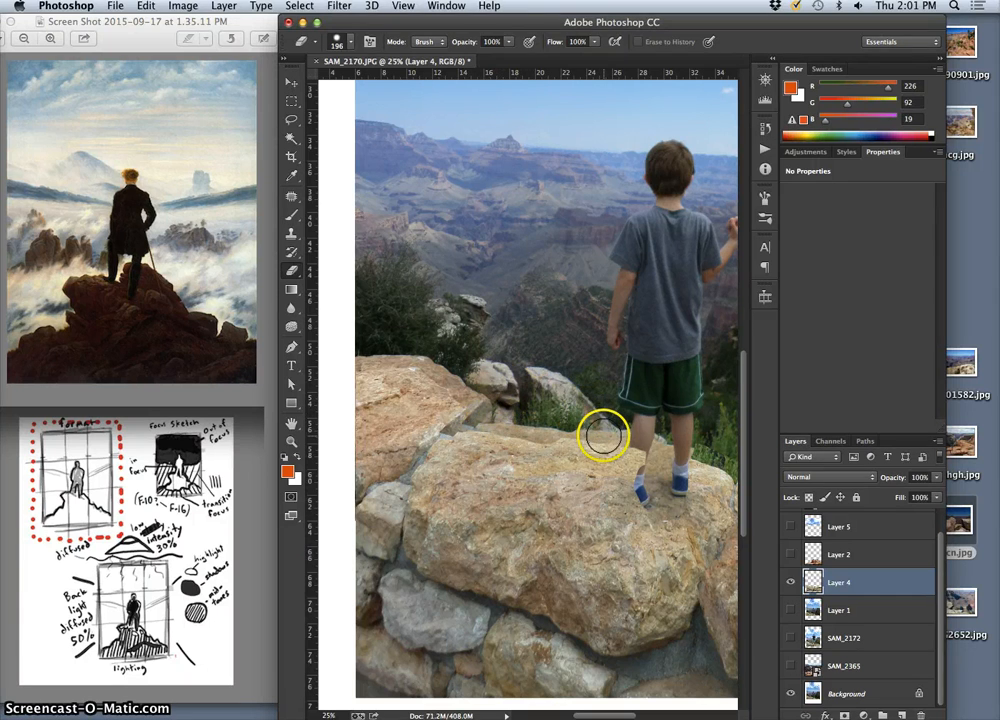
mouse_move(603, 437)
left_mouse_down()
mouse_move(507, 406)
mouse_move(479, 408)
left_mouse_up()
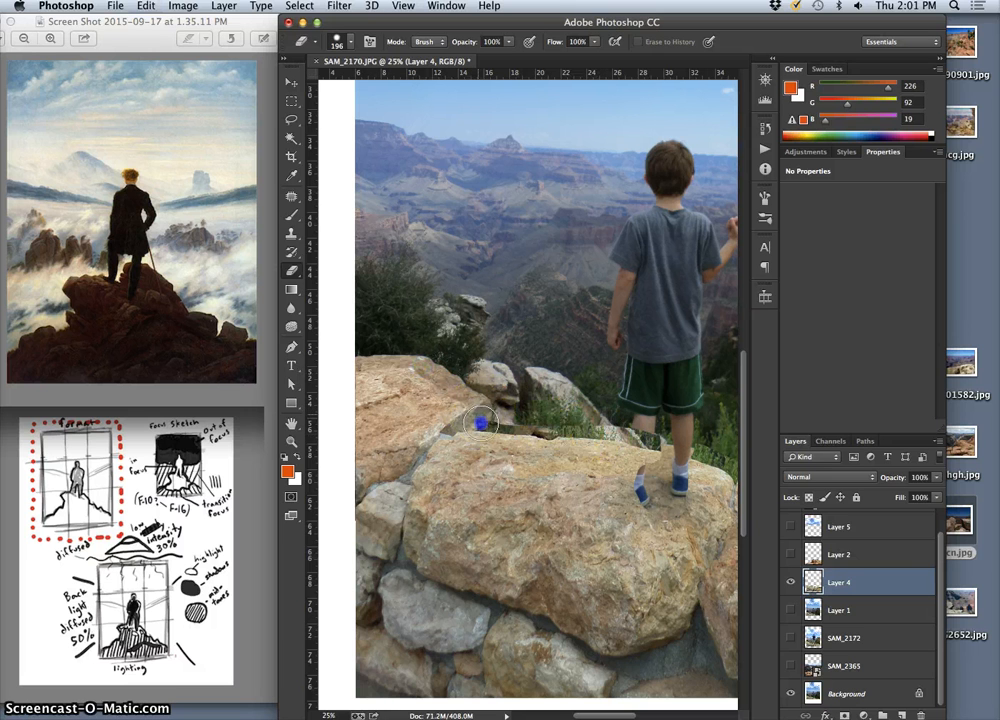
Erase Layer 4's remaining overlap between the left and central rocks and over the boy's left leg
left_click_drag(522, 427, 493, 421)
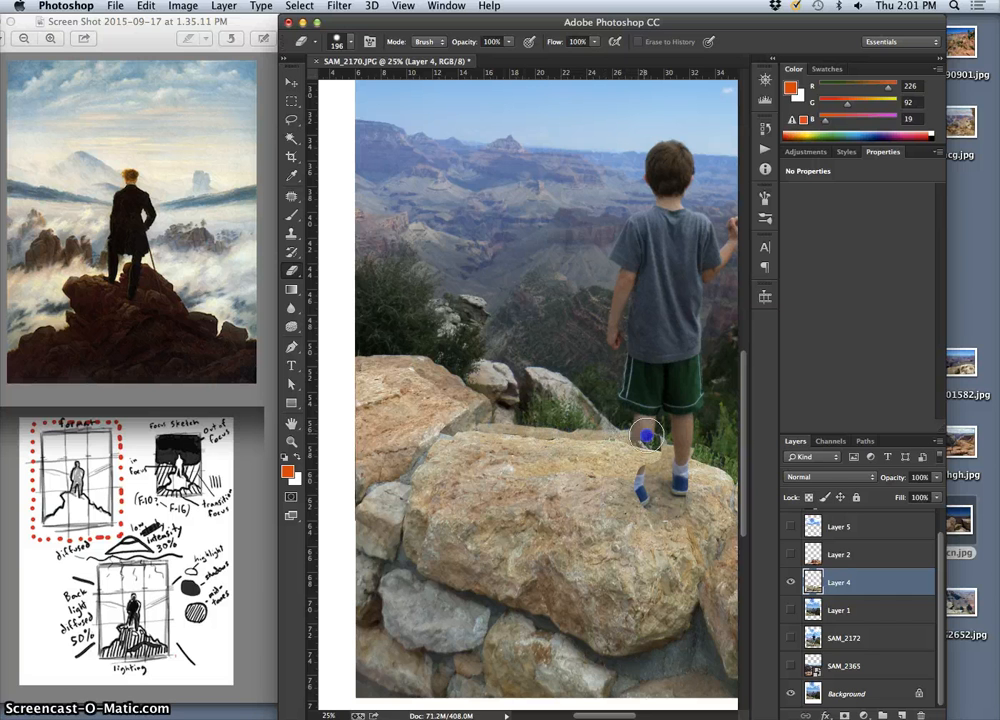
left_click_drag(645, 437, 621, 429)
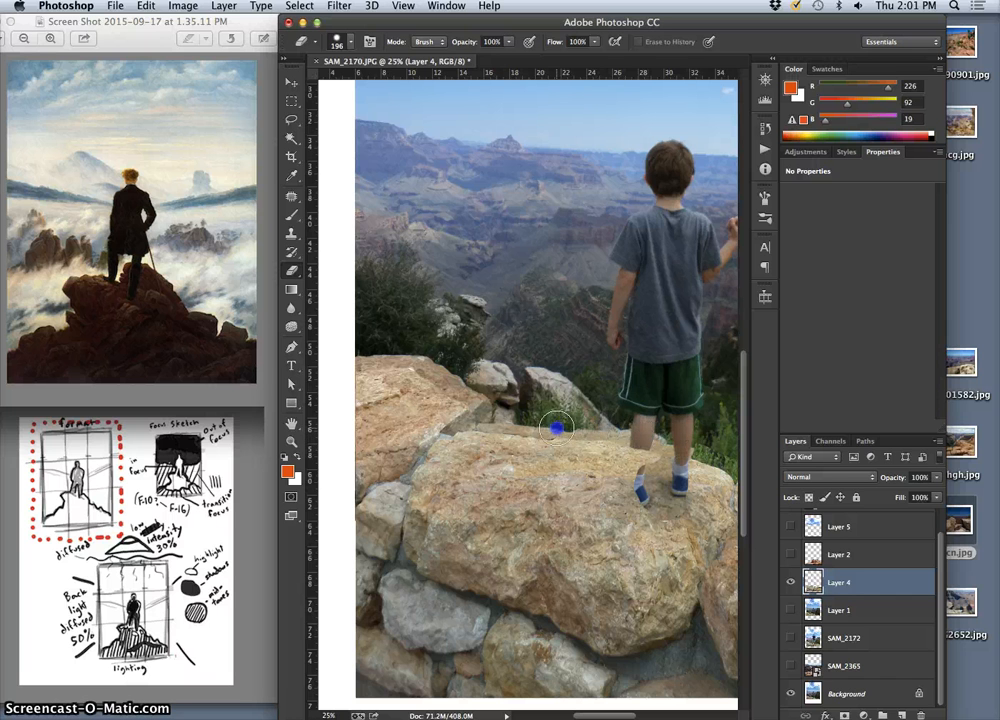
Erase Layer 4's leftover dark greenery above the right rock, following its upper edge out to the canvas side
left_click_drag(671, 476, 470, 407)
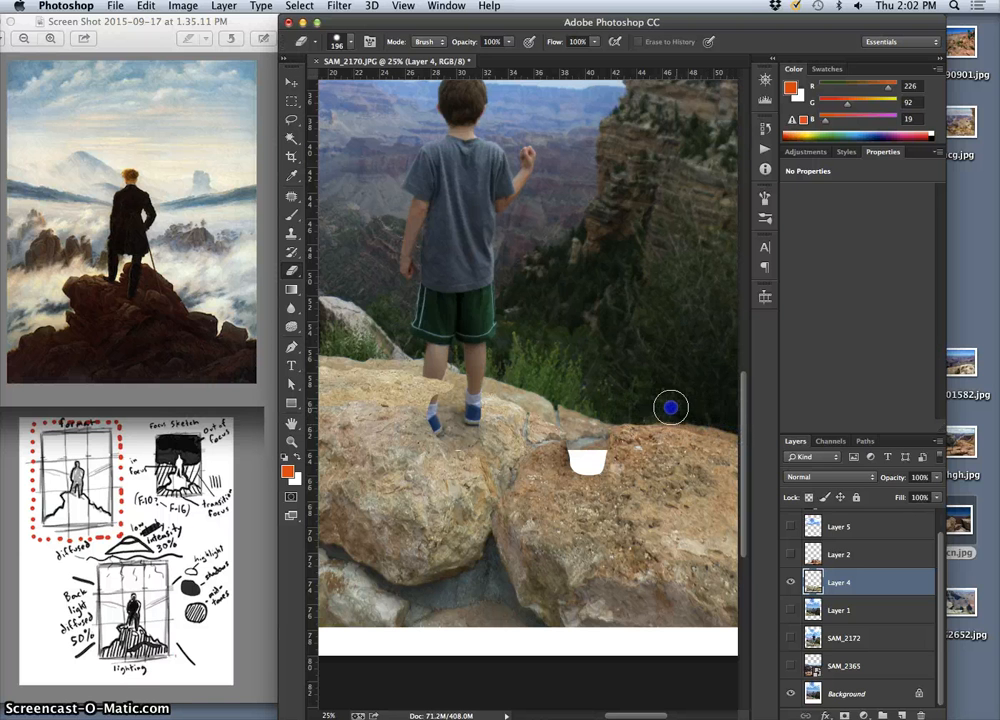
left_click_drag(703, 382, 598, 384)
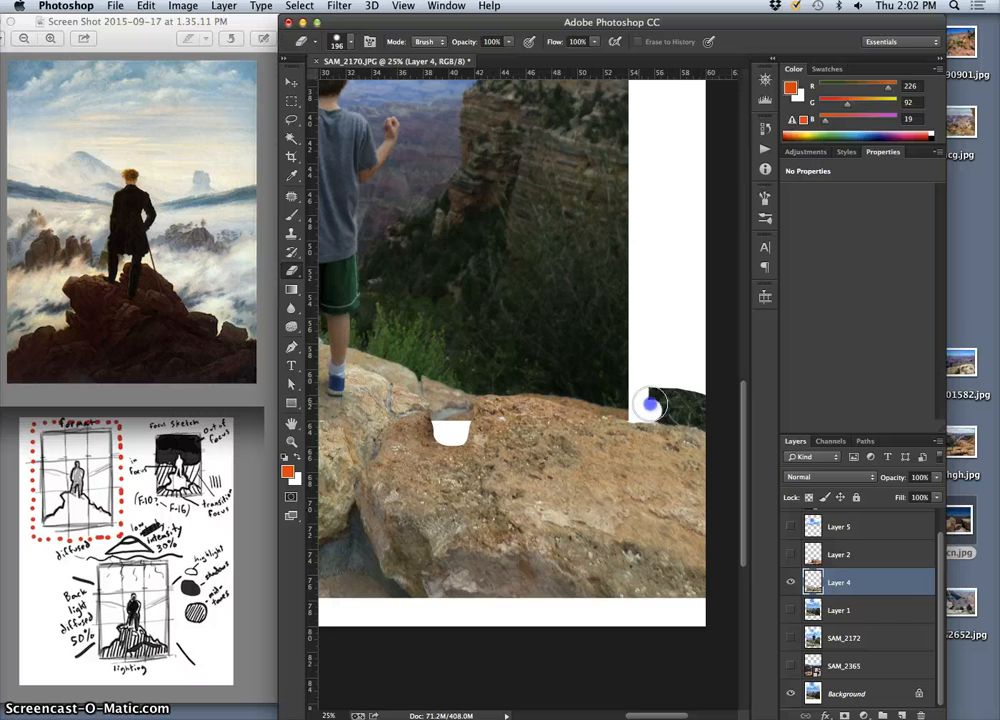
left_click_drag(681, 401, 696, 389)
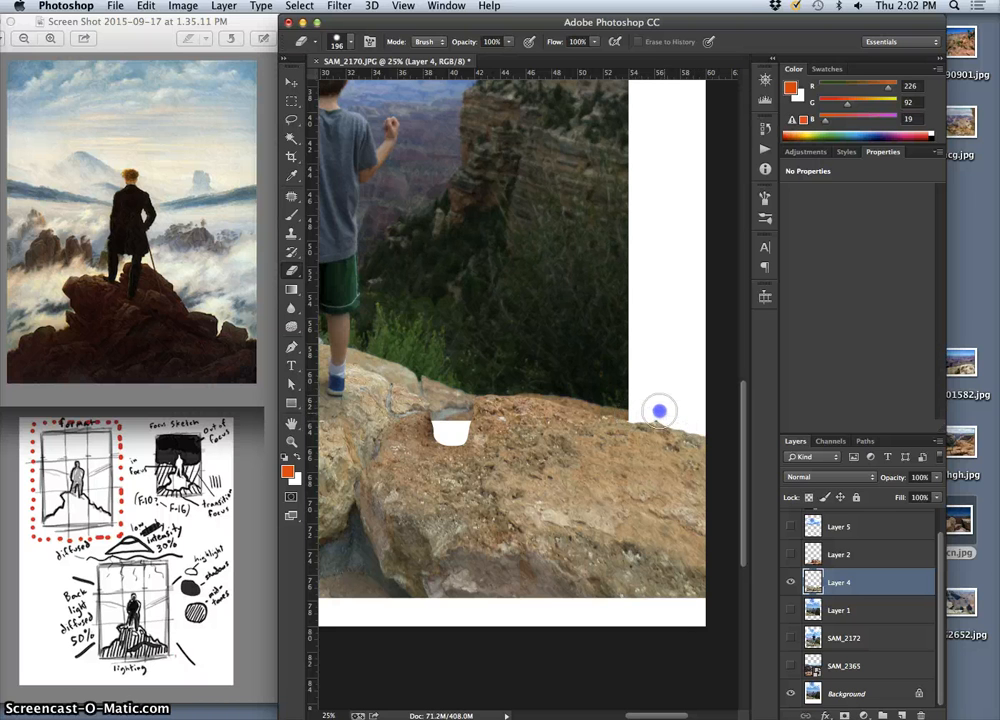
left_click_drag(560, 399, 678, 394)
left_click_drag(585, 375, 661, 360)
left_click_drag(569, 362, 625, 362)
key("super+minus")
key("super+minus")
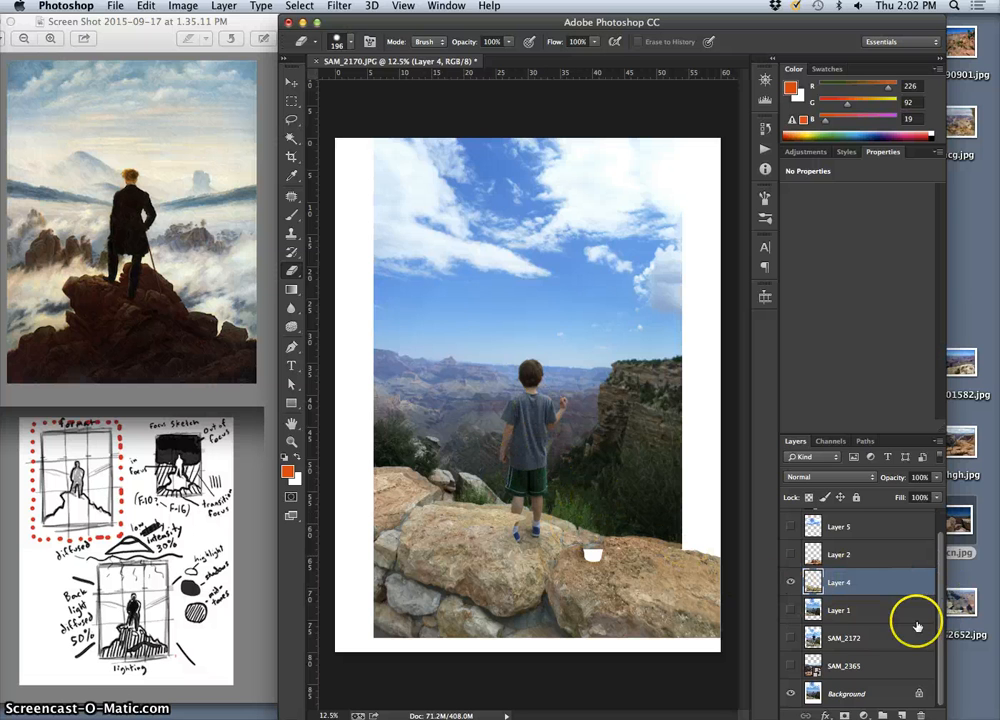
Compare the composite with the SAM_2172 photo by showing that layer briefly and hiding it again
left_click(790, 637)
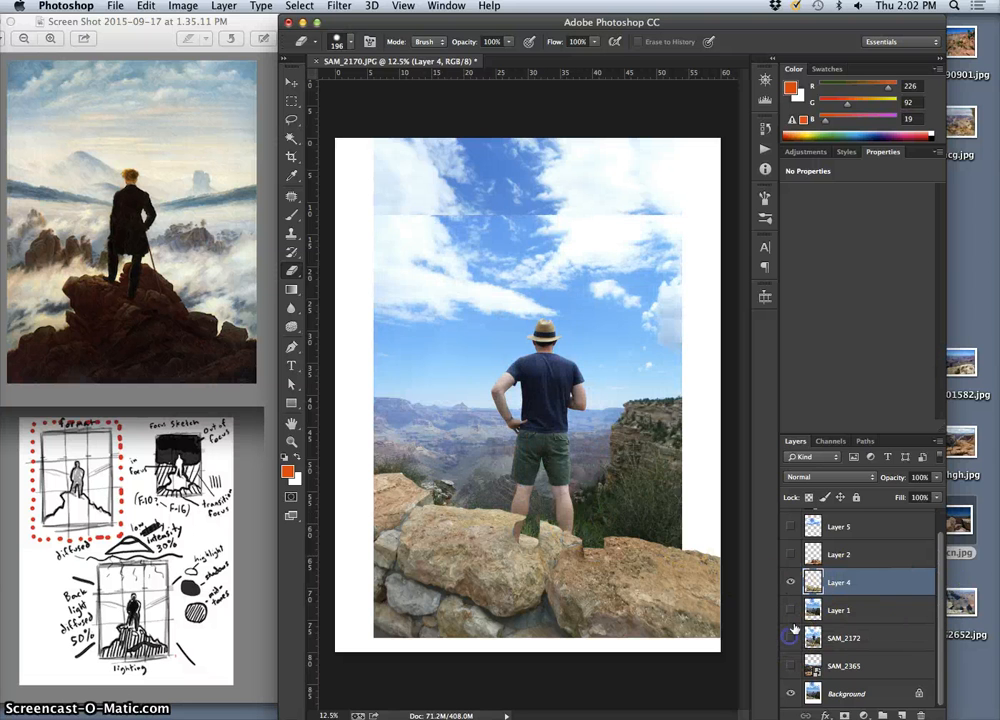
left_click(791, 636)
Show the wanderer layer and place guides along all four edges of the painting
left_click_drag(941, 609, 941, 567)
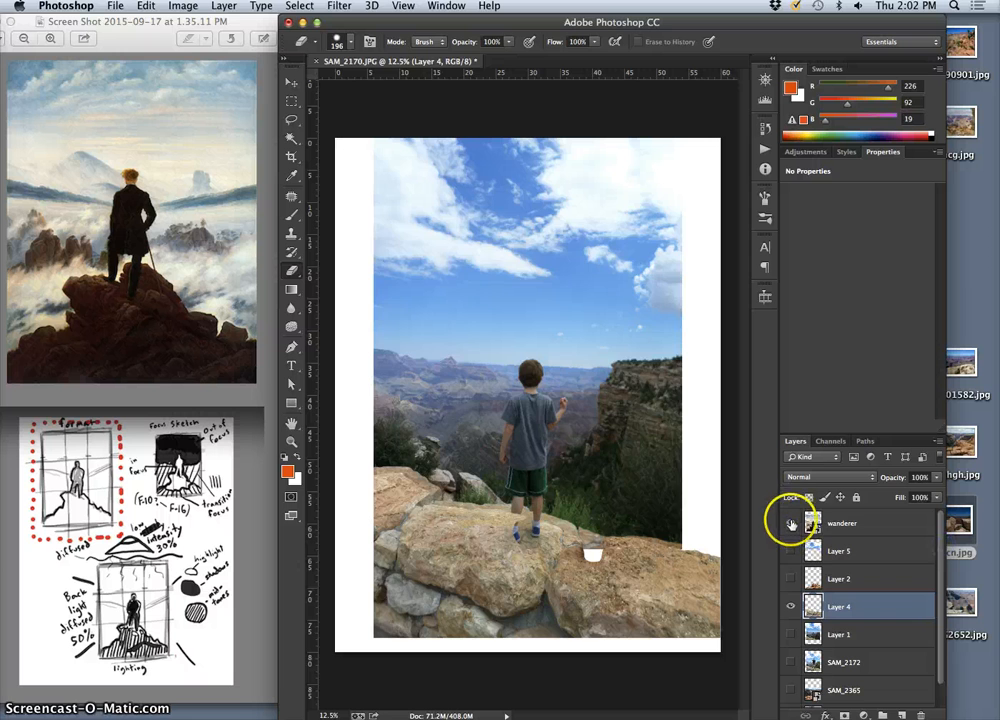
left_click(791, 523)
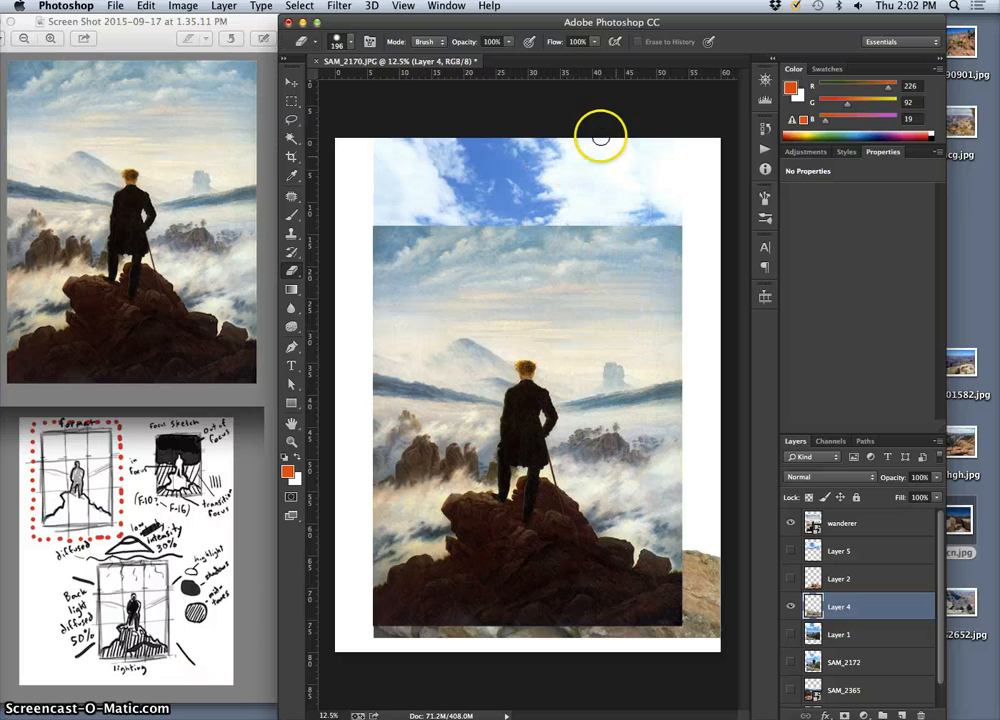
left_click(292, 82)
mouse_move(514, 74)
left_mouse_down()
mouse_move(513, 223)
mouse_move(513, 78)
mouse_move(533, 150)
mouse_move(531, 226)
left_mouse_up()
left_click(825, 522)
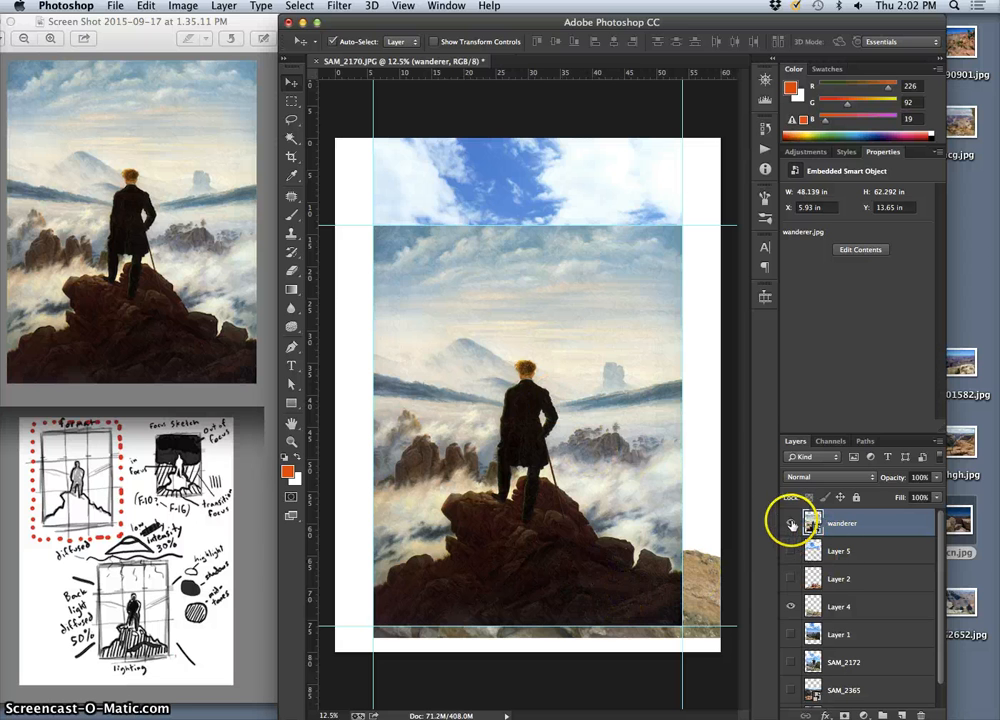
Compare the painting with the composite by toggling the wanderer layer and lowering its opacity to about 33%, then restore 100%
left_click(791, 523)
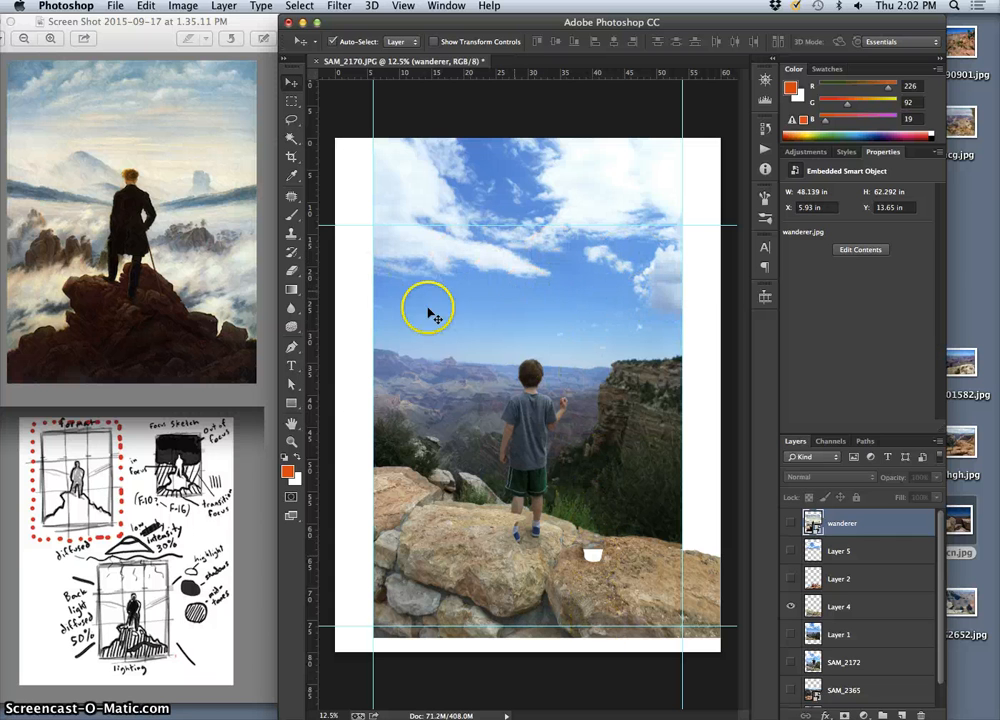
left_click(791, 523)
left_click(936, 478)
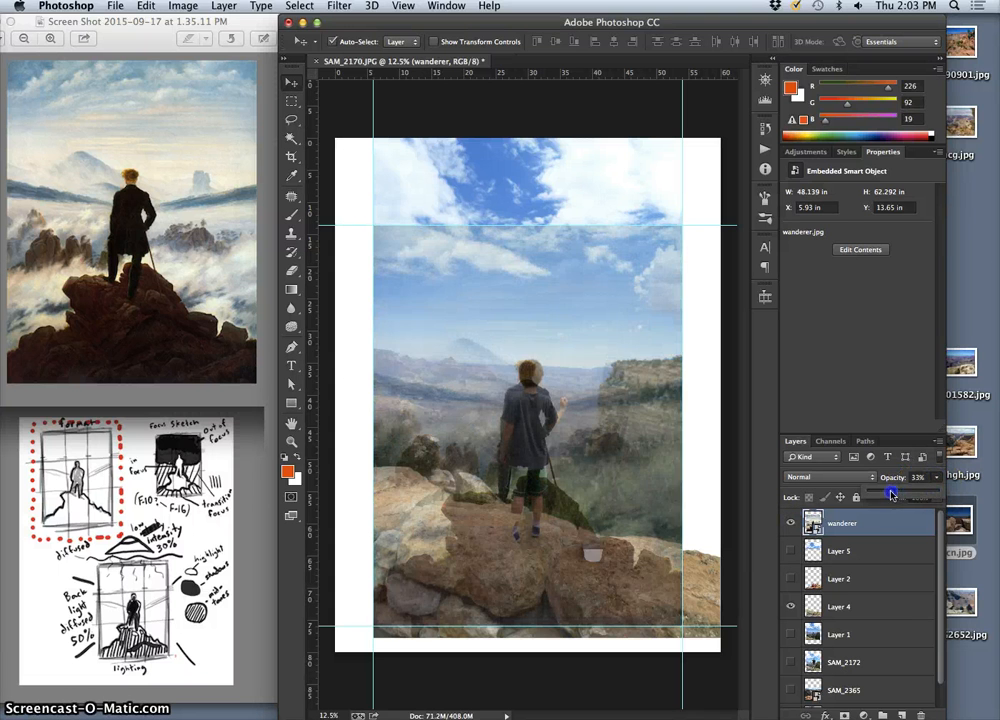
left_click_drag(889, 496, 944, 491)
Add horizontal guides at the top of the painted wanderer's head and at the bottom of his feet
left_click_drag(530, 68, 521, 358)
left_click_drag(536, 71, 525, 523)
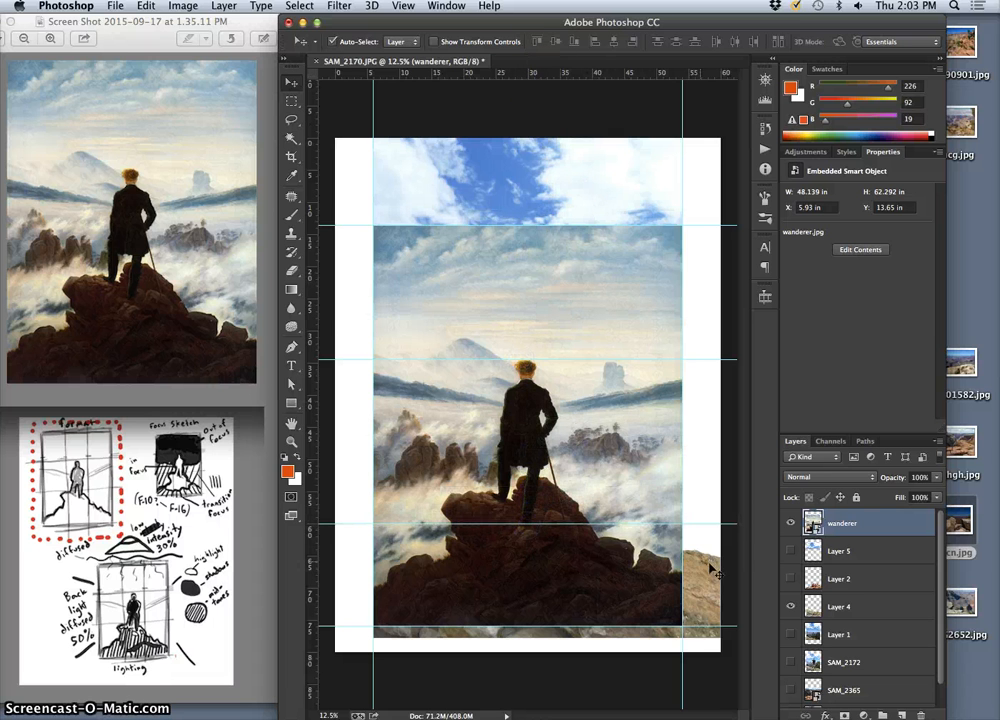
left_click(640, 530)
left_click_drag(639, 524, 638, 527)
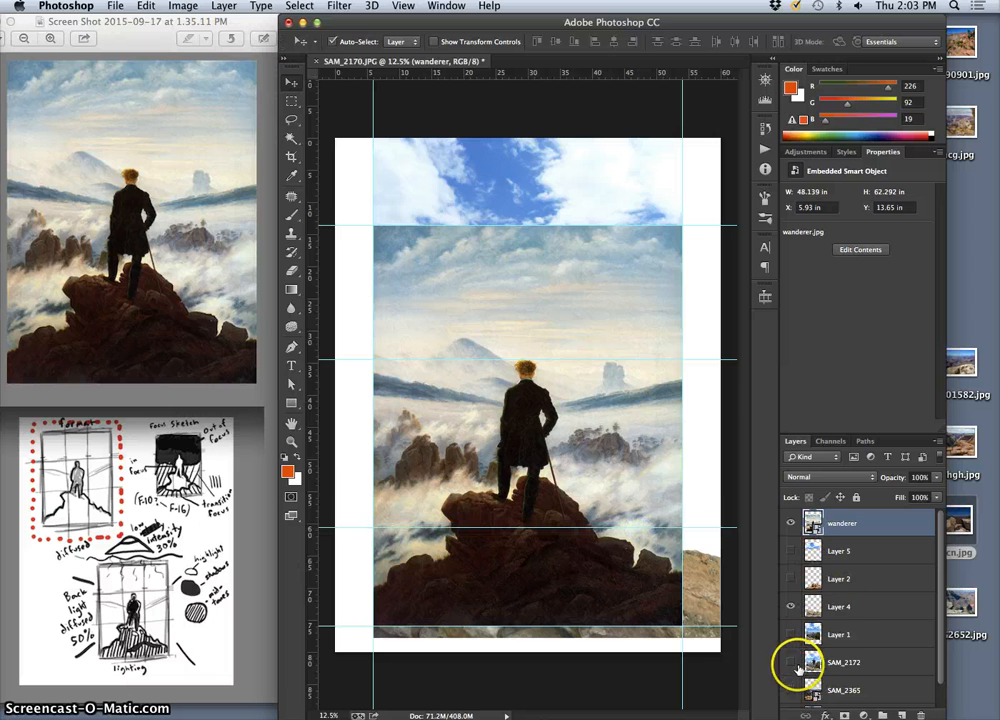
Hide the wanderer layer, show Layer 1, and check the boy's placement against the guides and grid
left_click(790, 606)
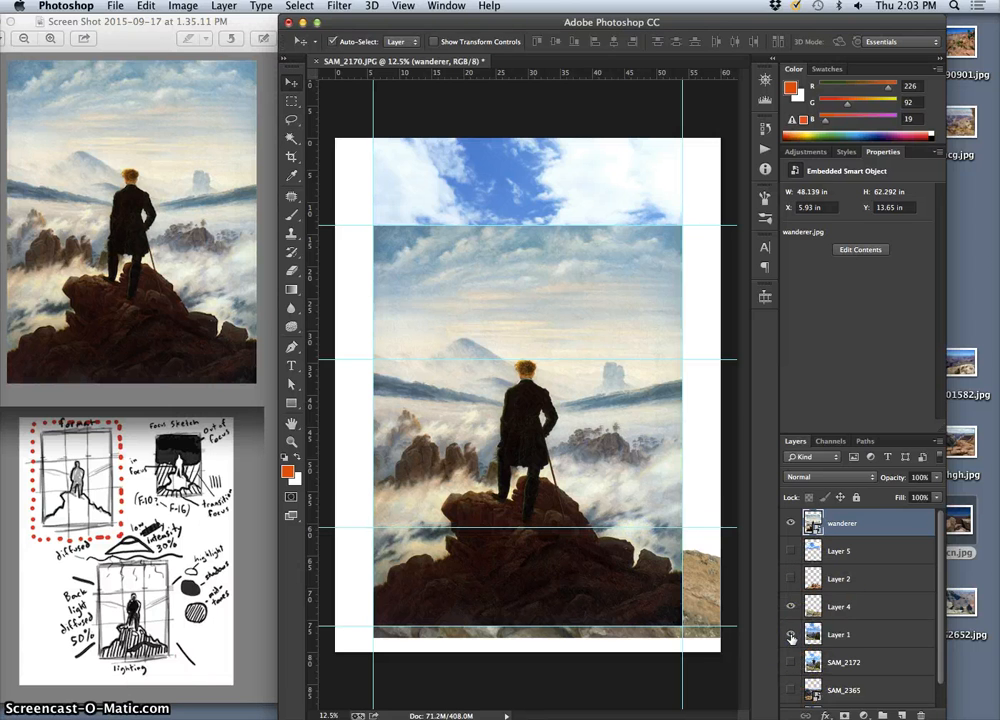
left_click(790, 523)
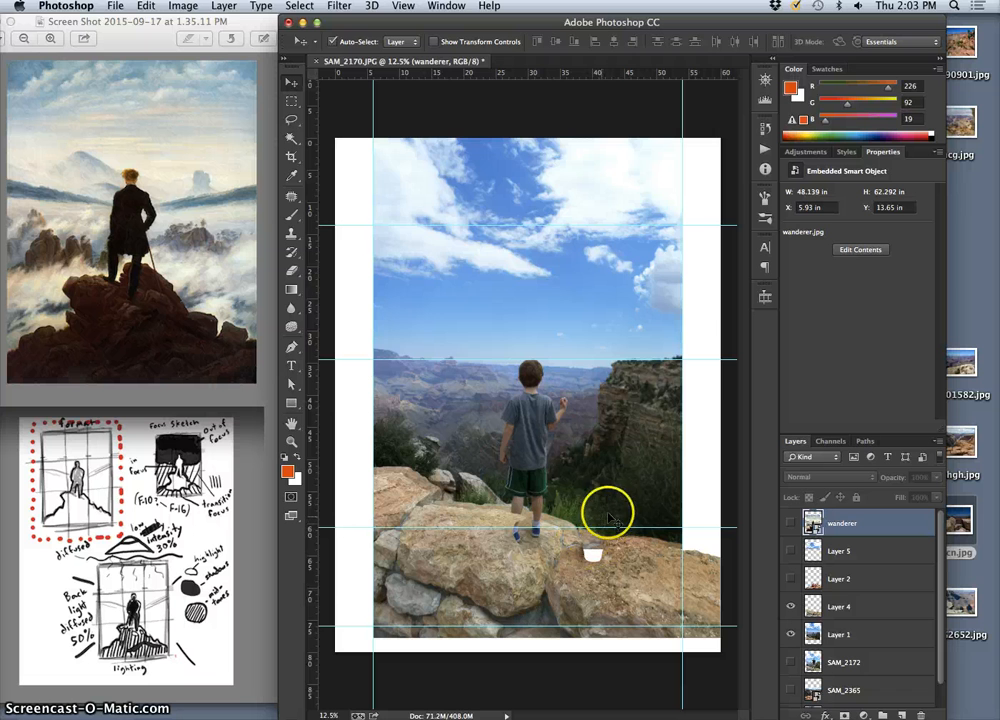
key("super+apostrophe")
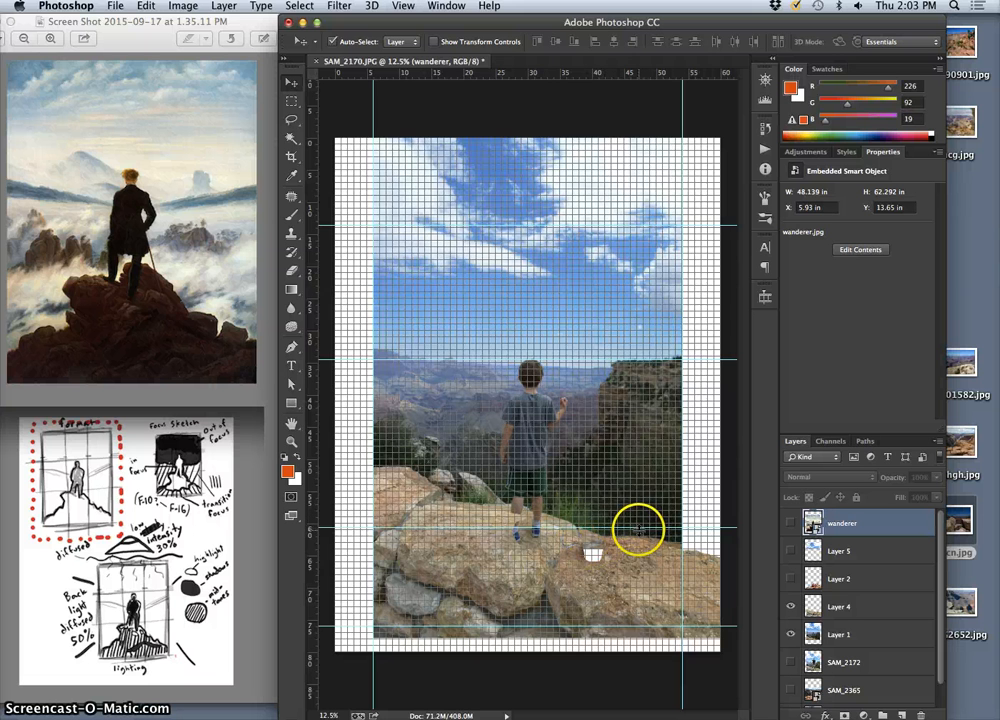
key("super+apostrophe")
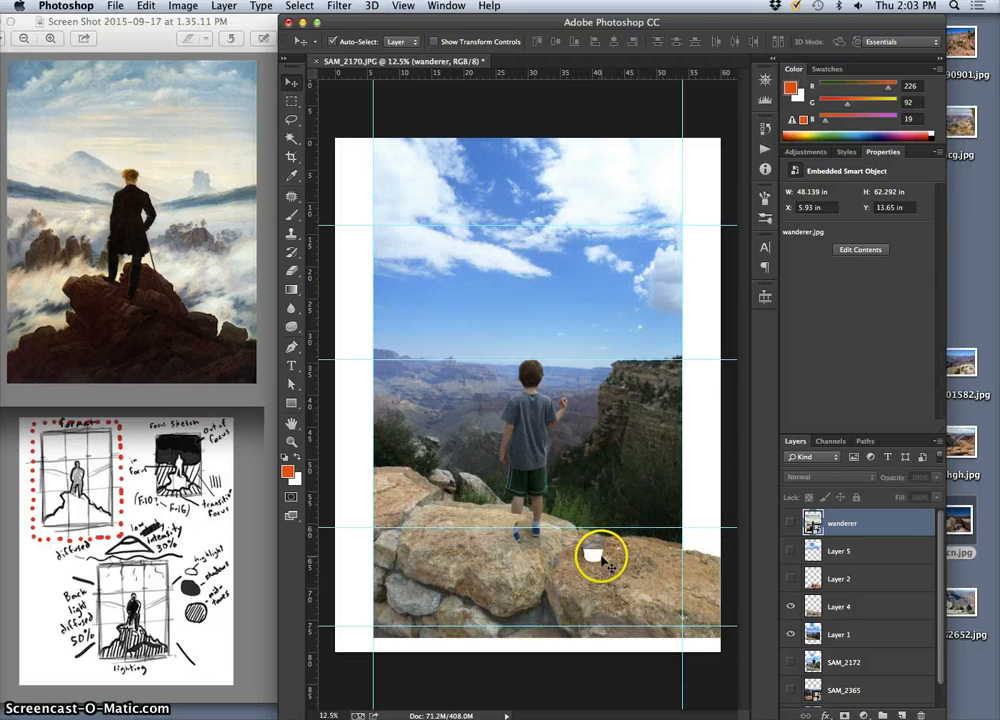
Examine the boy's feet and the white gap in the right-hand rock up close against the guides
key("super+plus")
key("super+plus")
key("super+plus")
left_click_drag(602, 555, 483, 268)
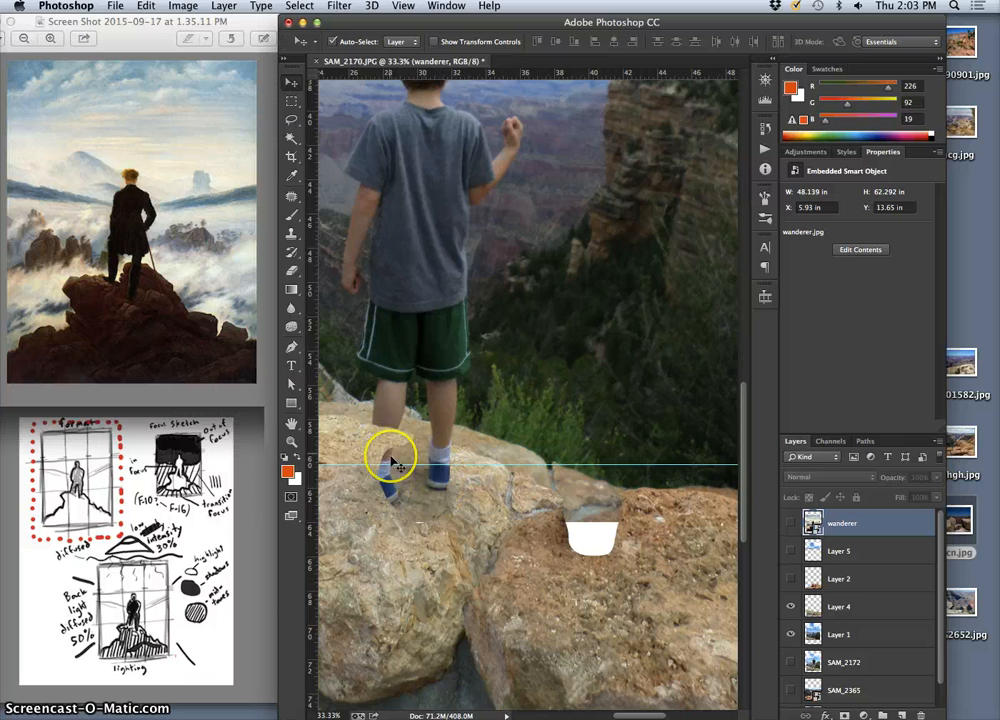
left_click_drag(437, 488, 525, 480)
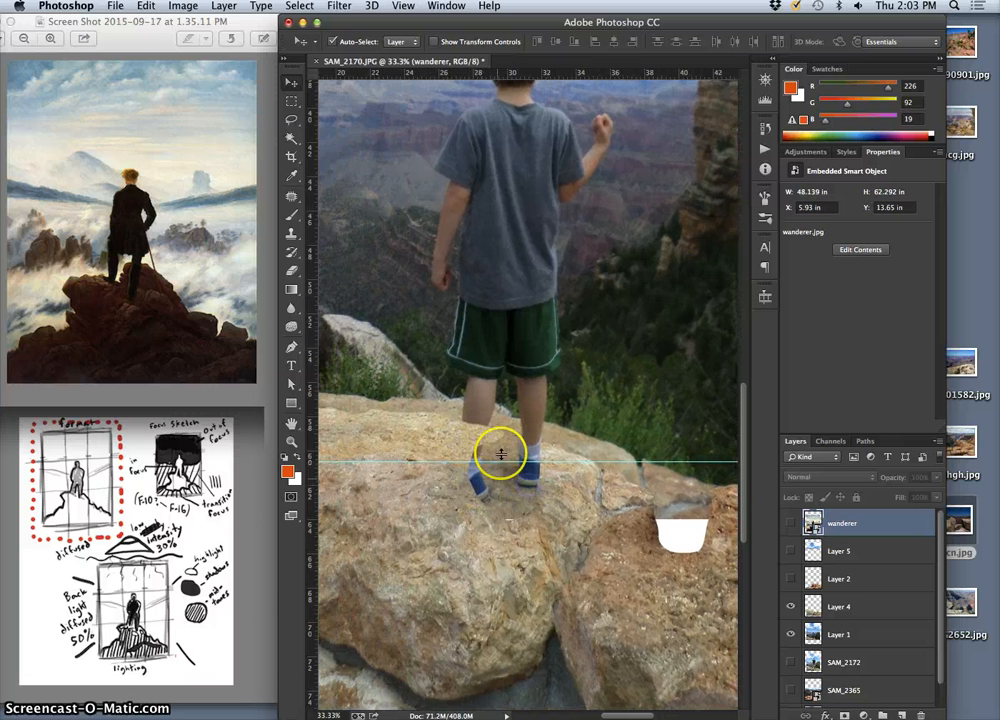
left_click_drag(632, 468, 549, 464)
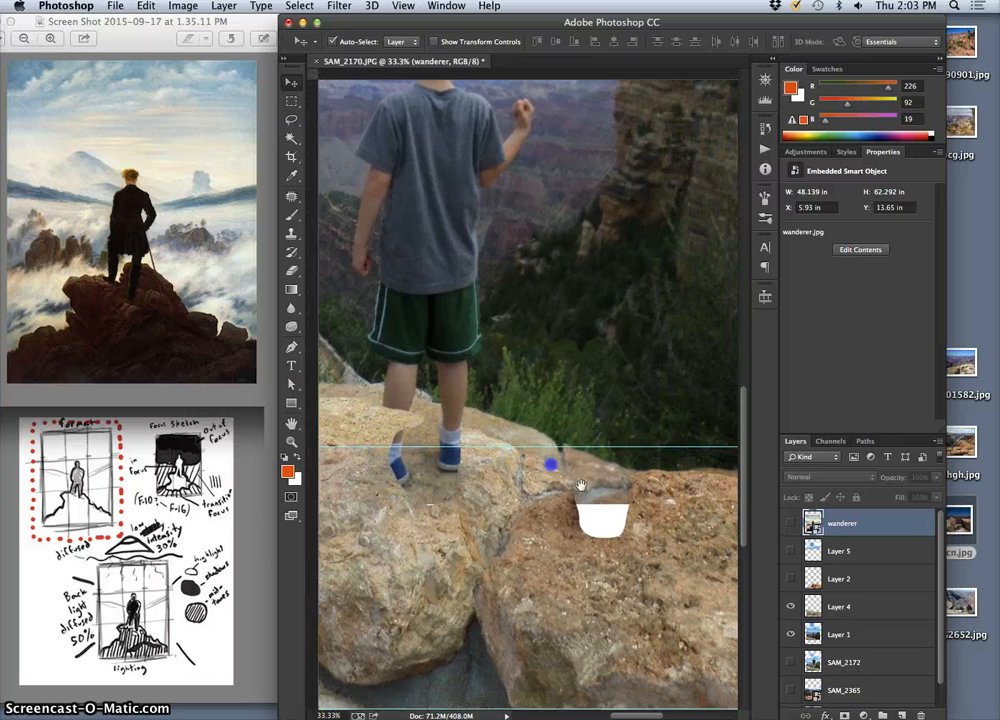
key("super+minus")
key("super+minus")
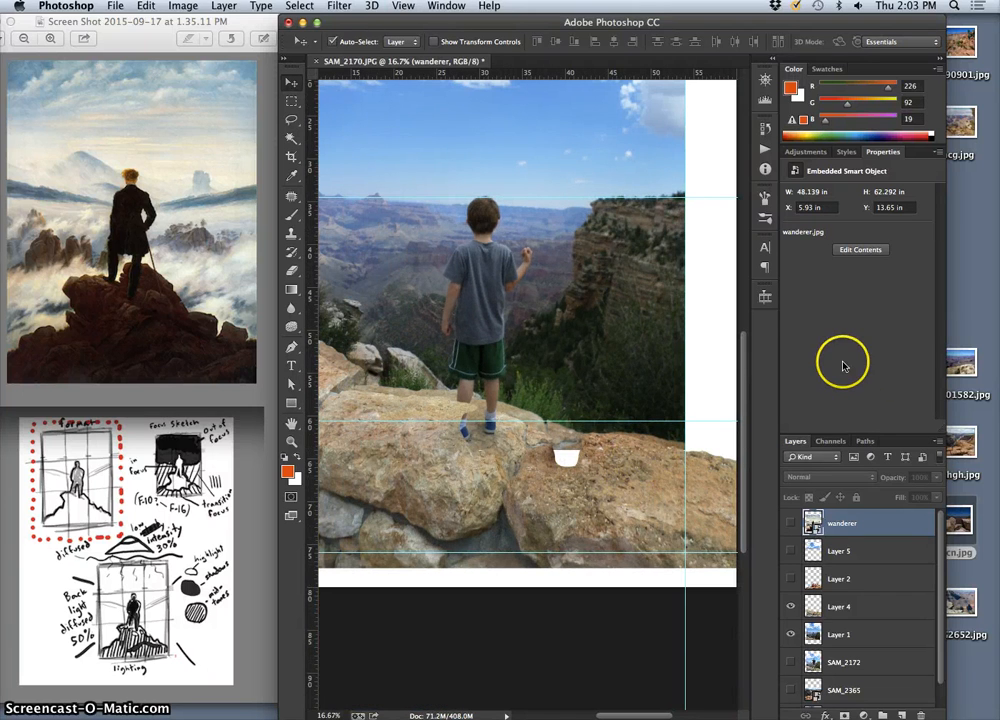
Switch to Finder and open the Wanderer Photos folder inside 3. Matched Master Portrait
mouse_move(692, 711)
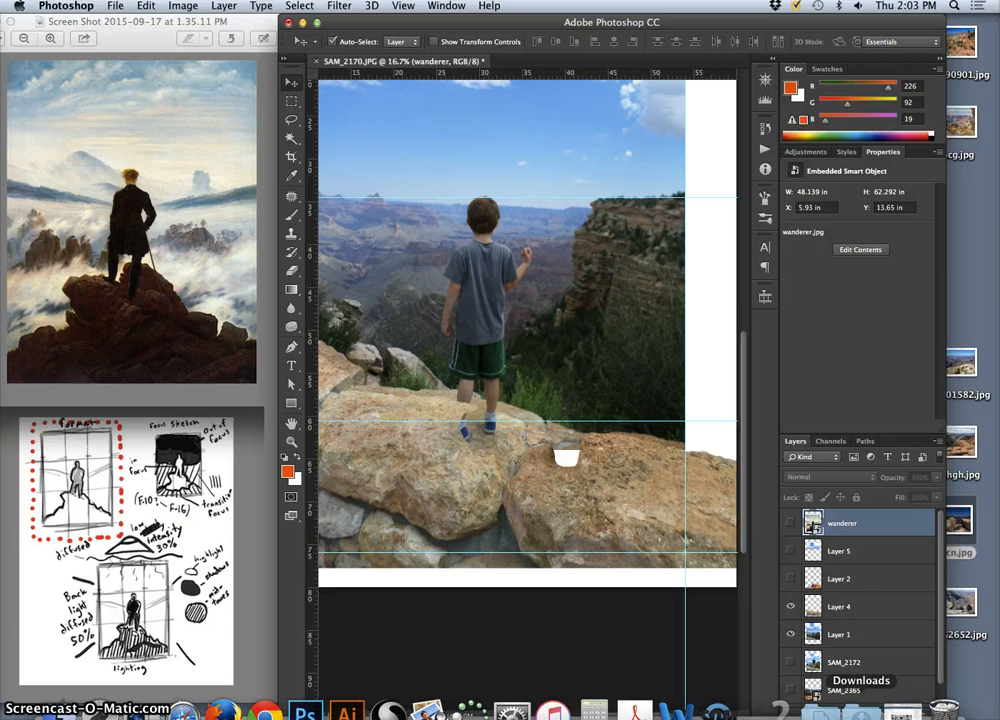
left_click(830, 700)
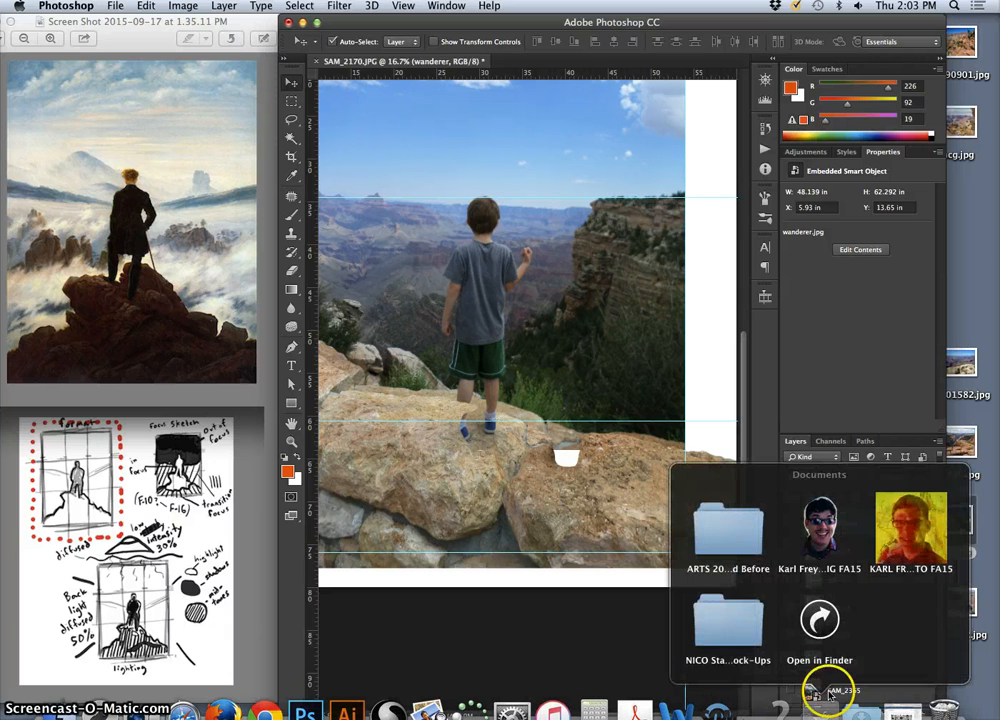
left_click(922, 482)
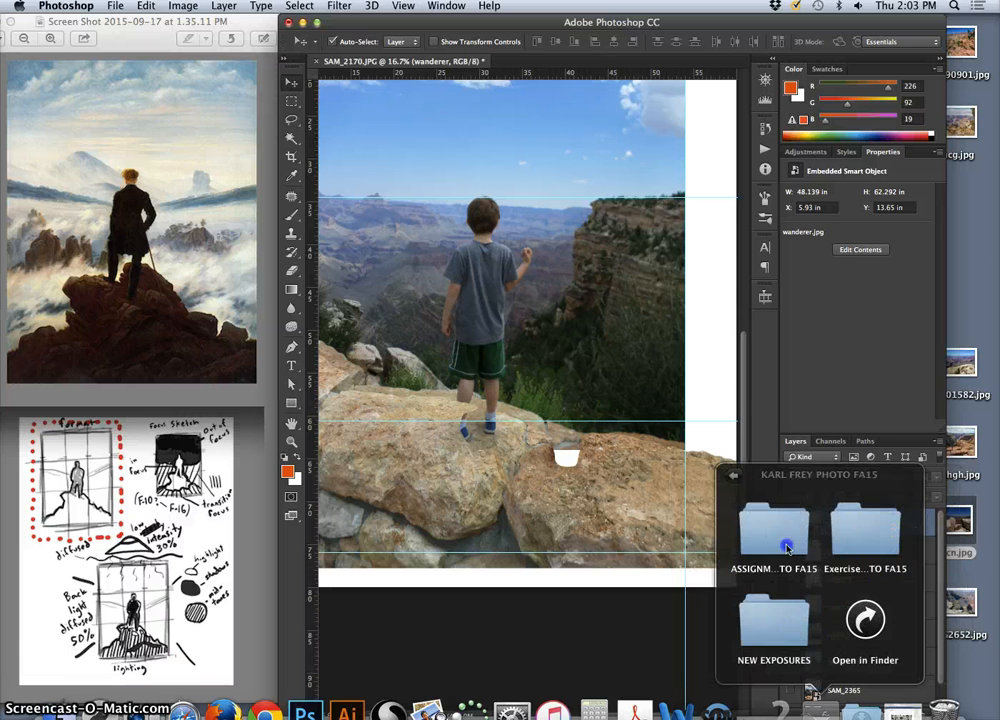
left_click(765, 530)
left_click(865, 620)
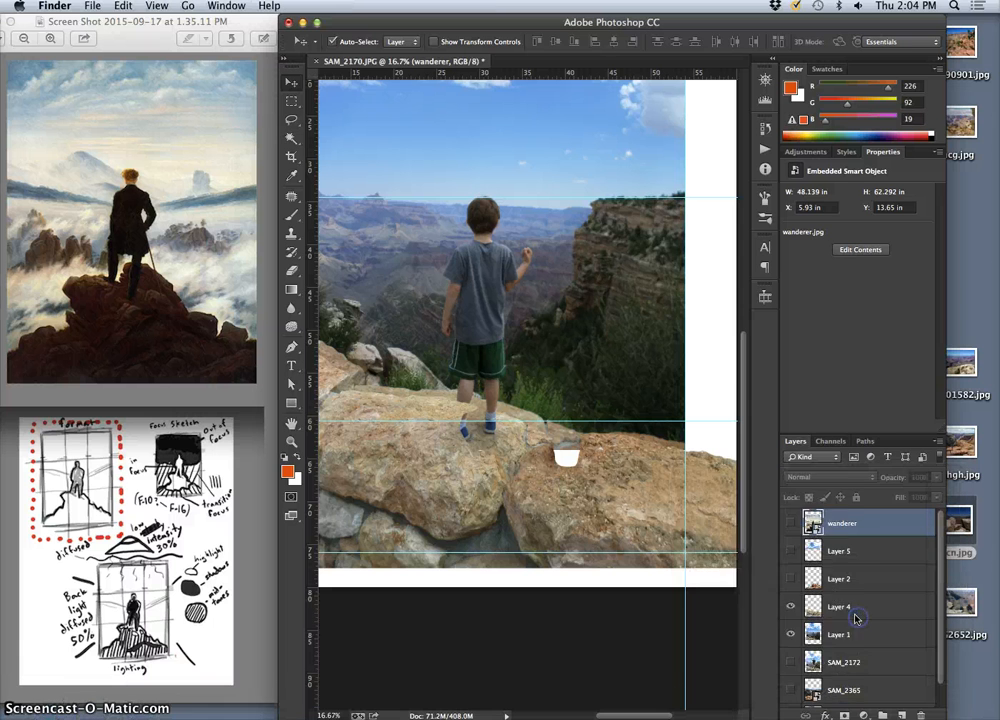
left_click(642, 224)
double_click(642, 224)
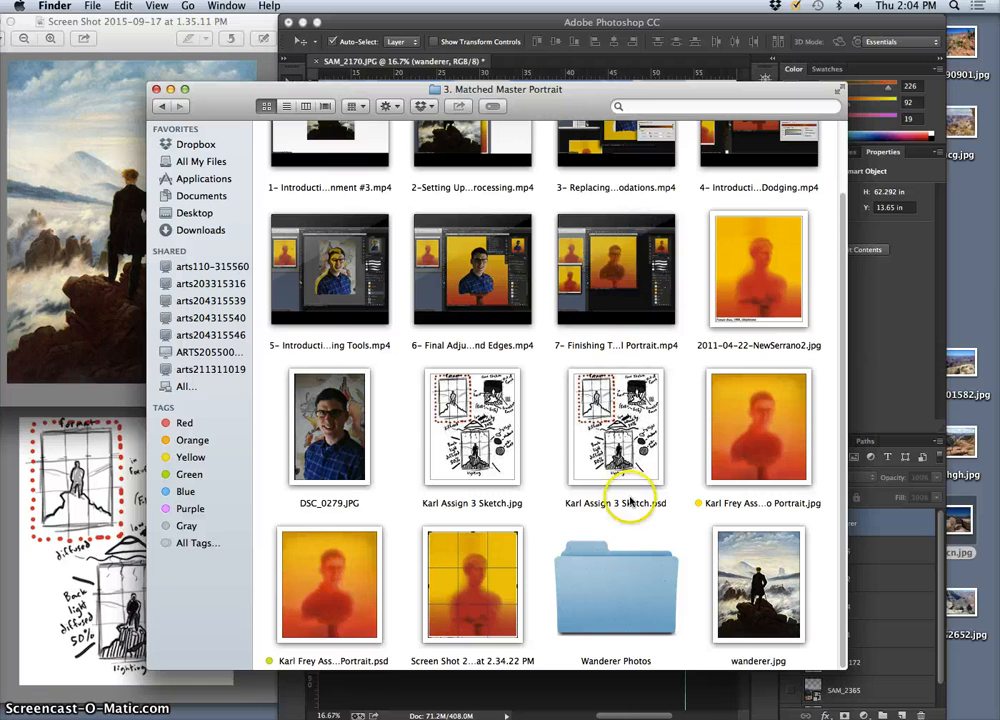
double_click(623, 583)
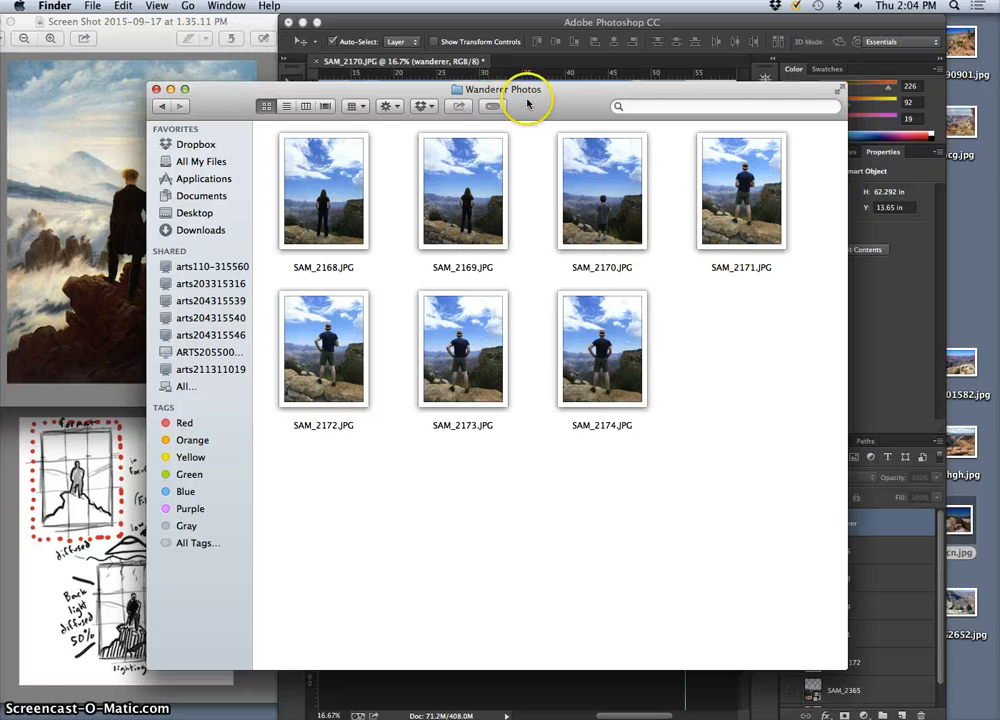
Place SAM_2169.JPG into the Photoshop composite at 100% scale, positioned at X 5.93 in, Y 6.37 in between the vertical guides
left_click_drag(529, 105, 375, 518)
left_click_drag(415, 478, 452, 393)
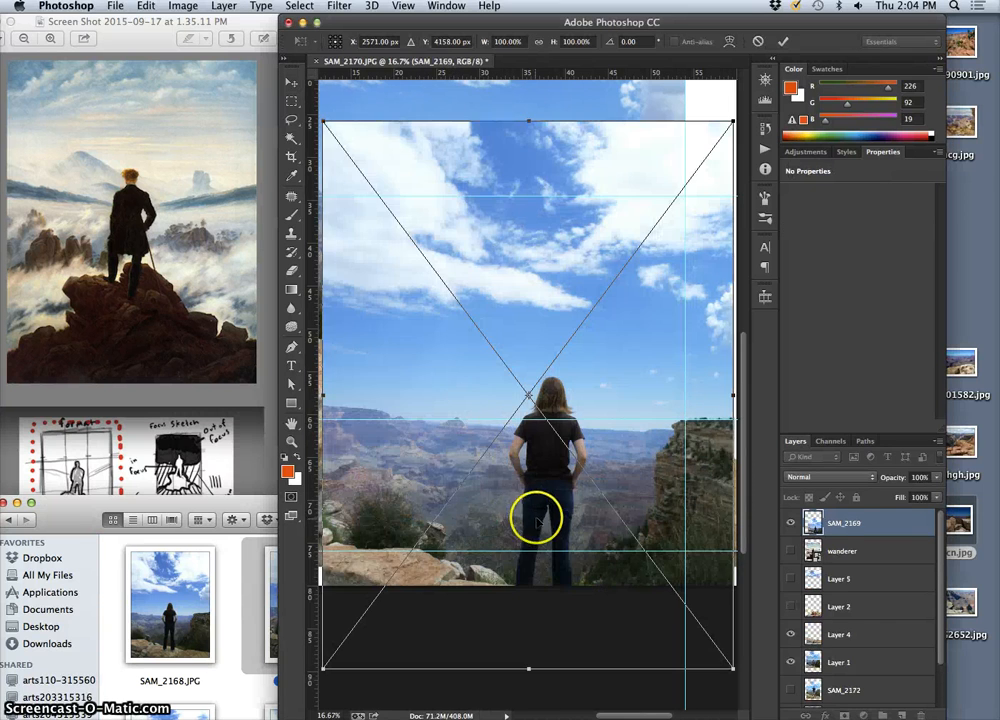
left_click_drag(475, 517, 483, 350)
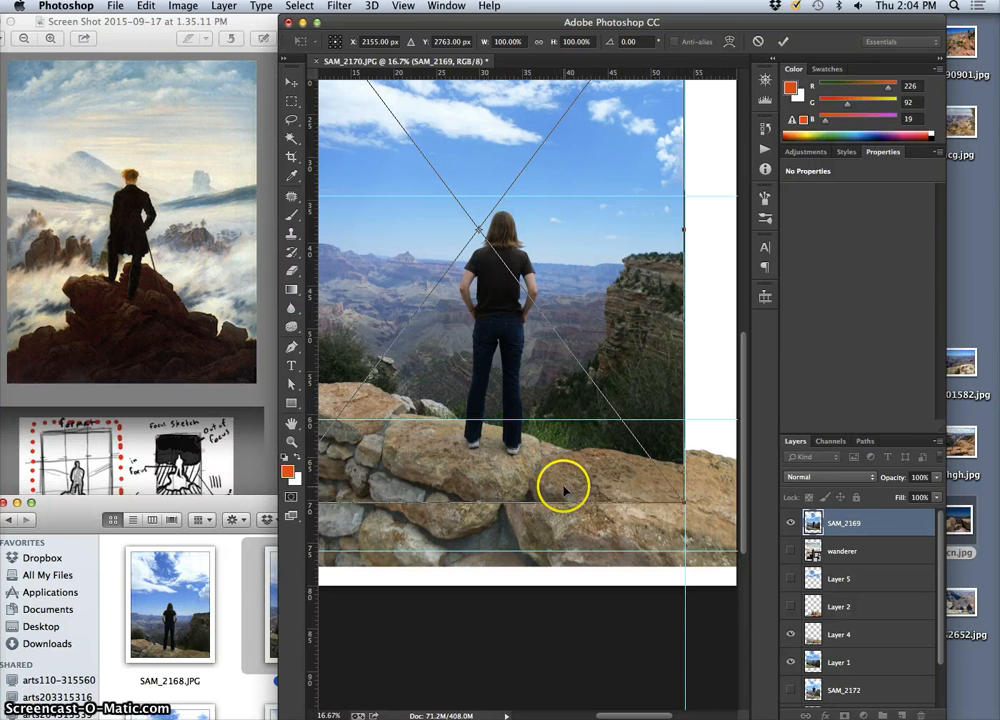
key("Return")
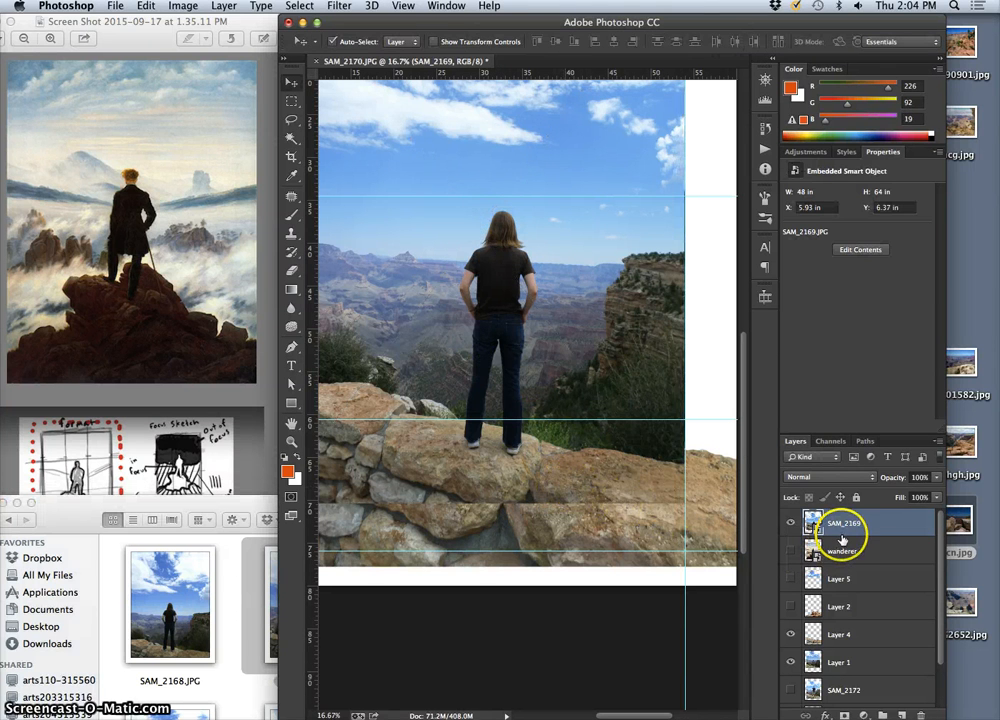
Move the SAM_2169 layer below Layer 1 in the stack and hide Layer 1, keeping Layer 4 visible
key("ctrl+bracketleft")
key("ctrl+bracketleft")
key("ctrl+bracketleft")
key("ctrl+bracketleft")
key("ctrl+bracketleft")
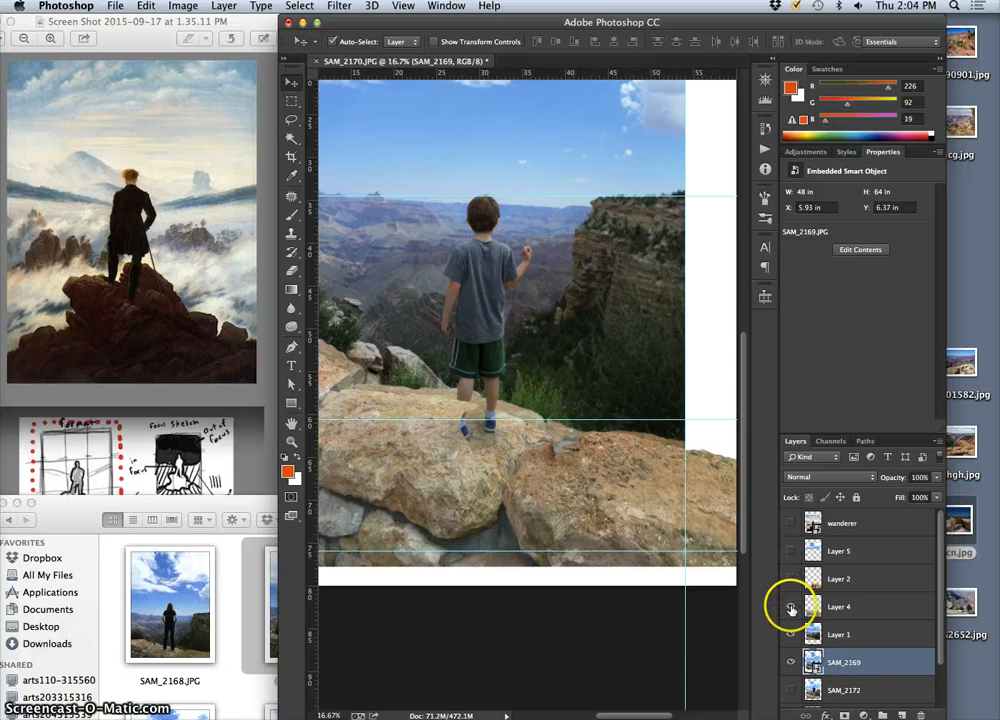
left_click(790, 607)
left_click(790, 634)
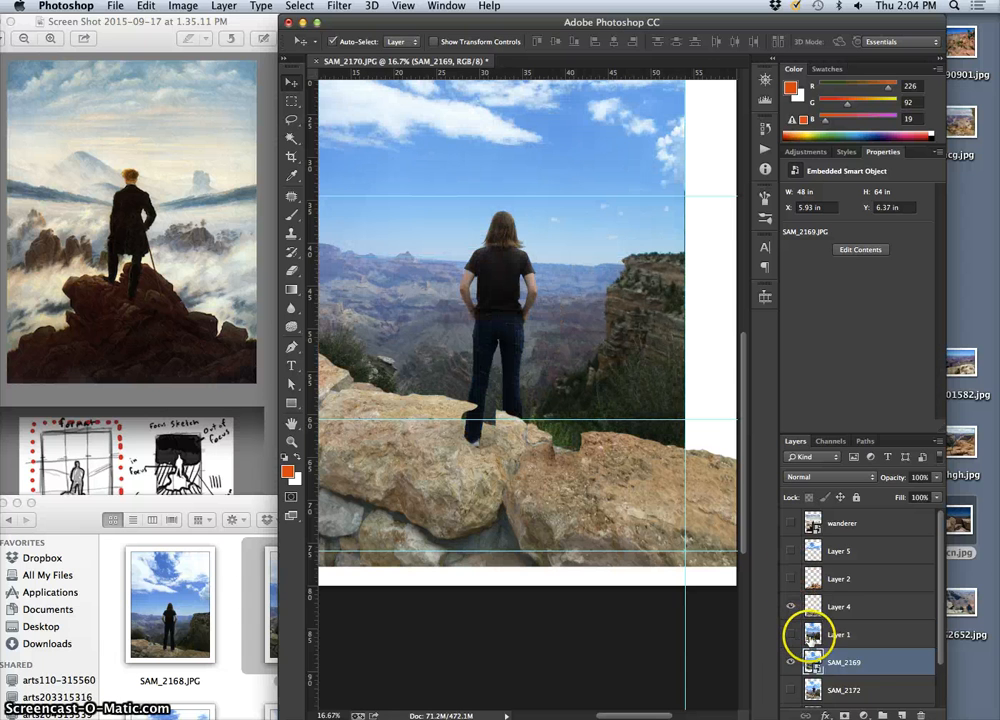
Check what the Background layer contributes by hiding it and showing it again
scroll(810, 636, "down", 2)
left_click(792, 693)
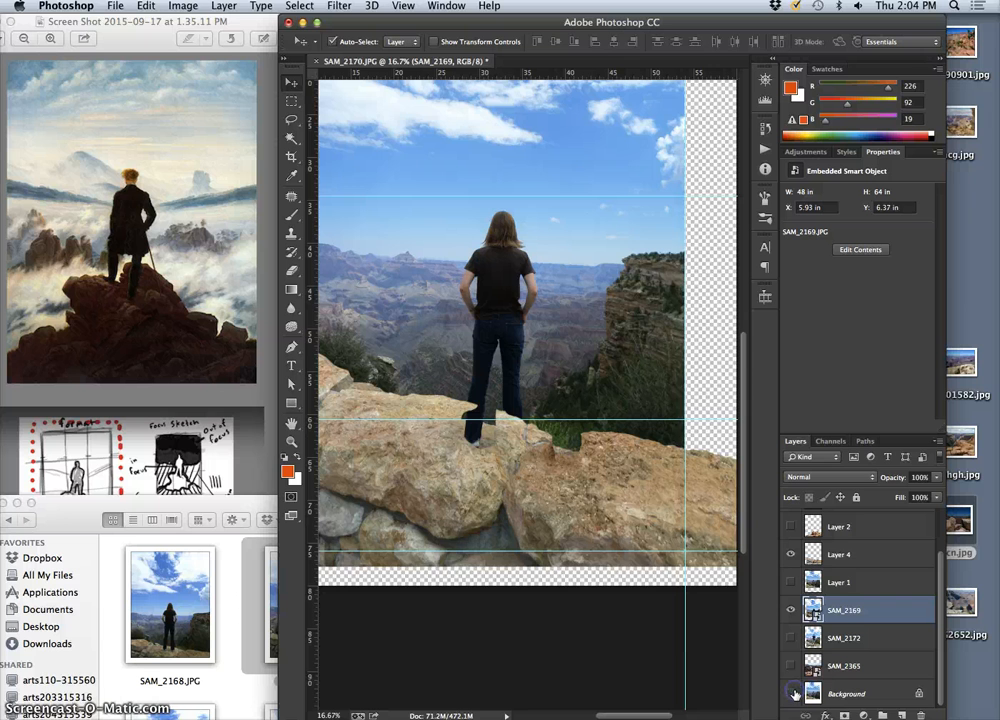
left_click(792, 693)
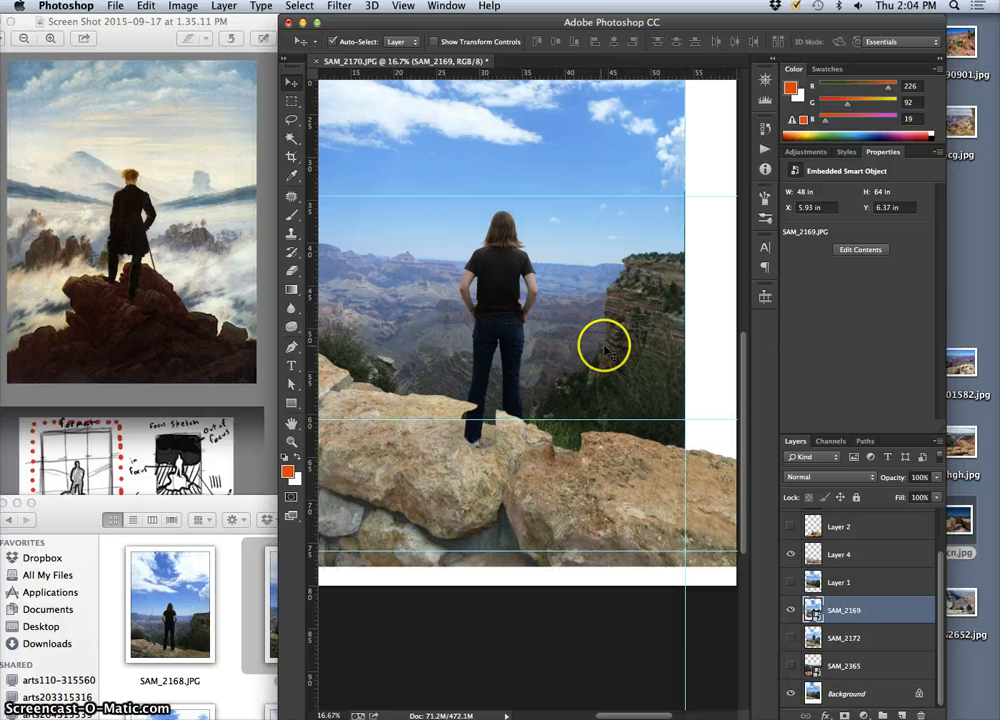
Move the SAM_2169 layer up to Y 4.43 in, aligning its figure's head with the horizontal guide, and show Layer 1 again
left_click_drag(560, 337, 536, 337)
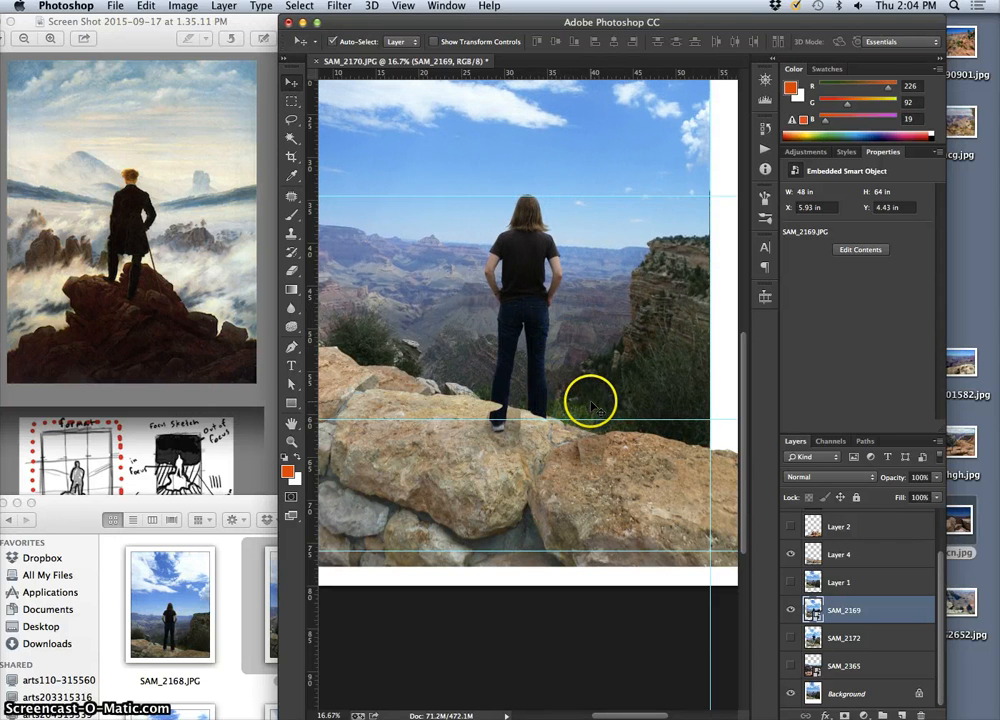
left_click(291, 119)
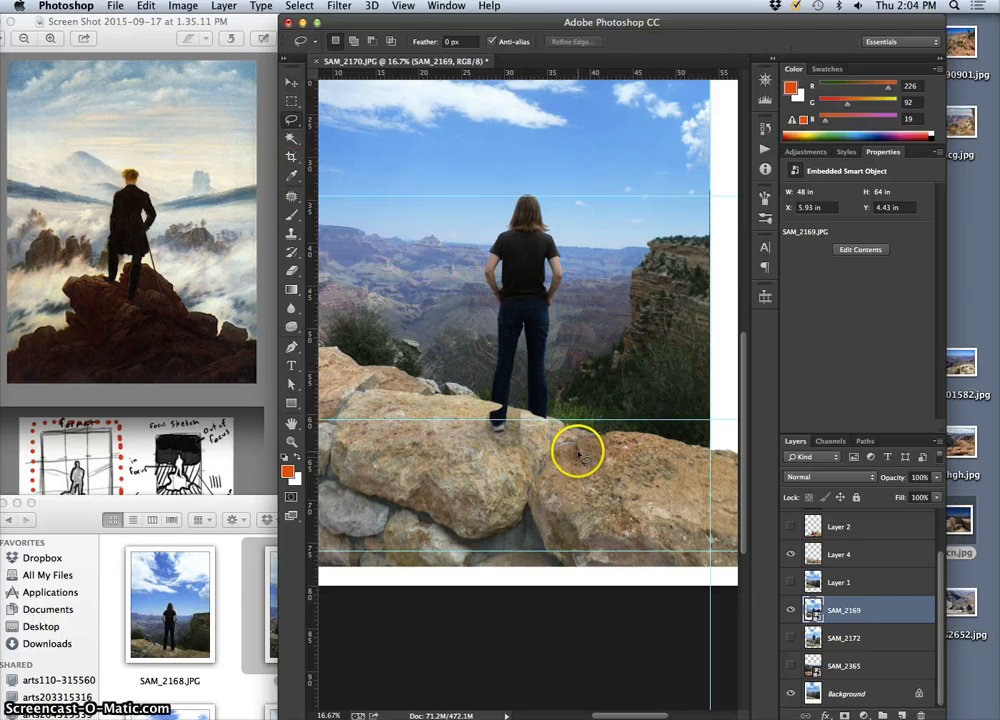
key("super+minus")
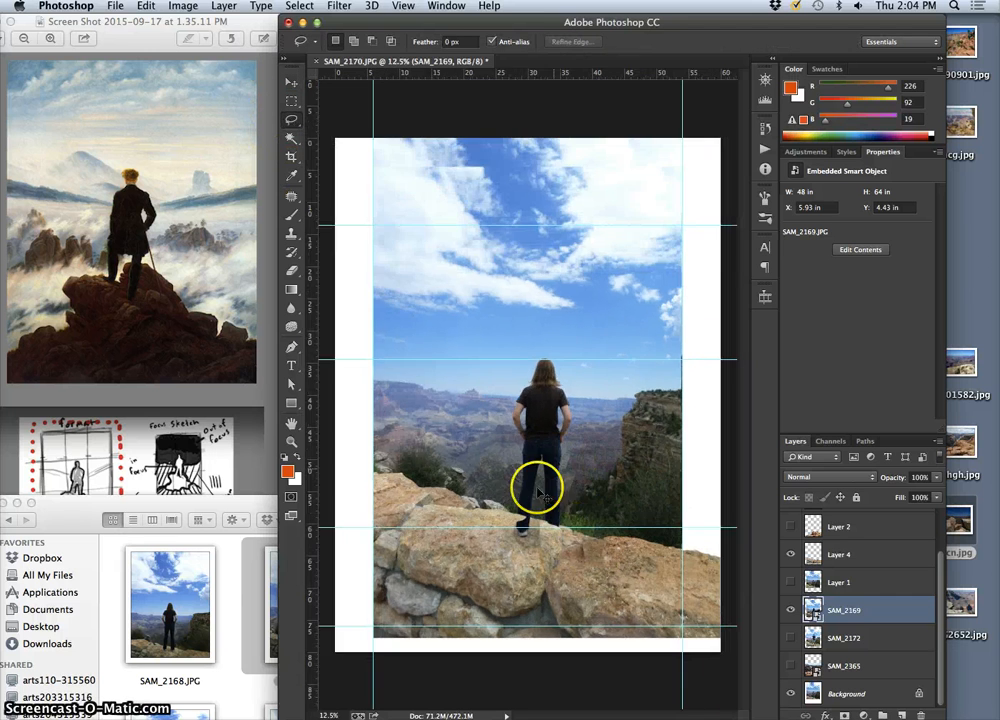
left_click(791, 582)
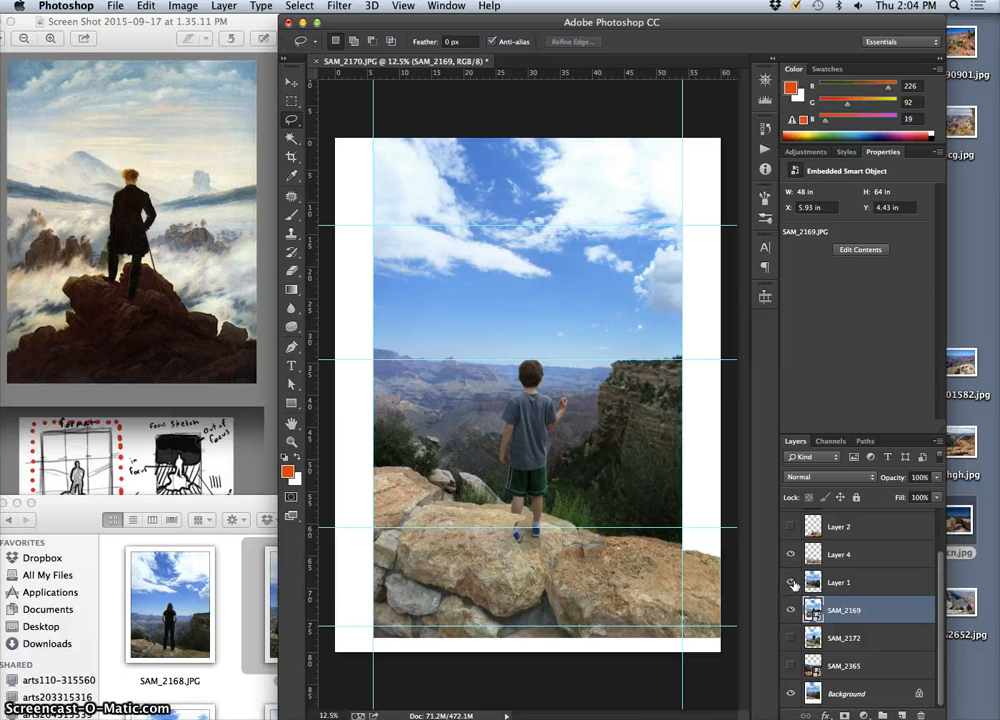
Lasso loosely around the boy and his shoes on Layer 1 and copy the selection to a new layer
key("super+plus")
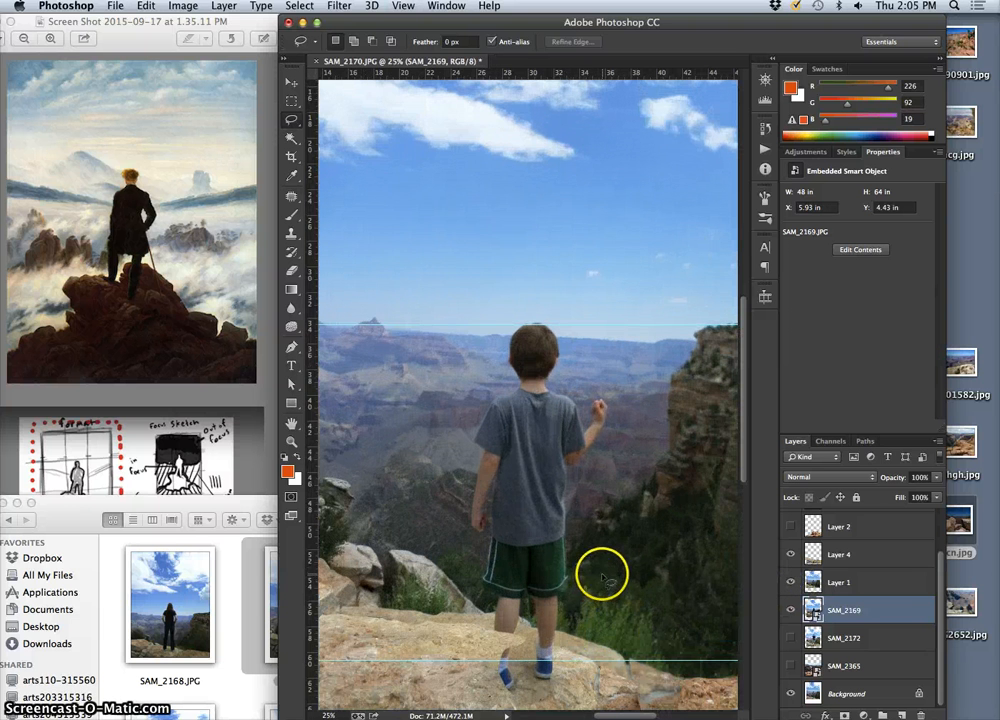
scroll(598, 568, "down", 5)
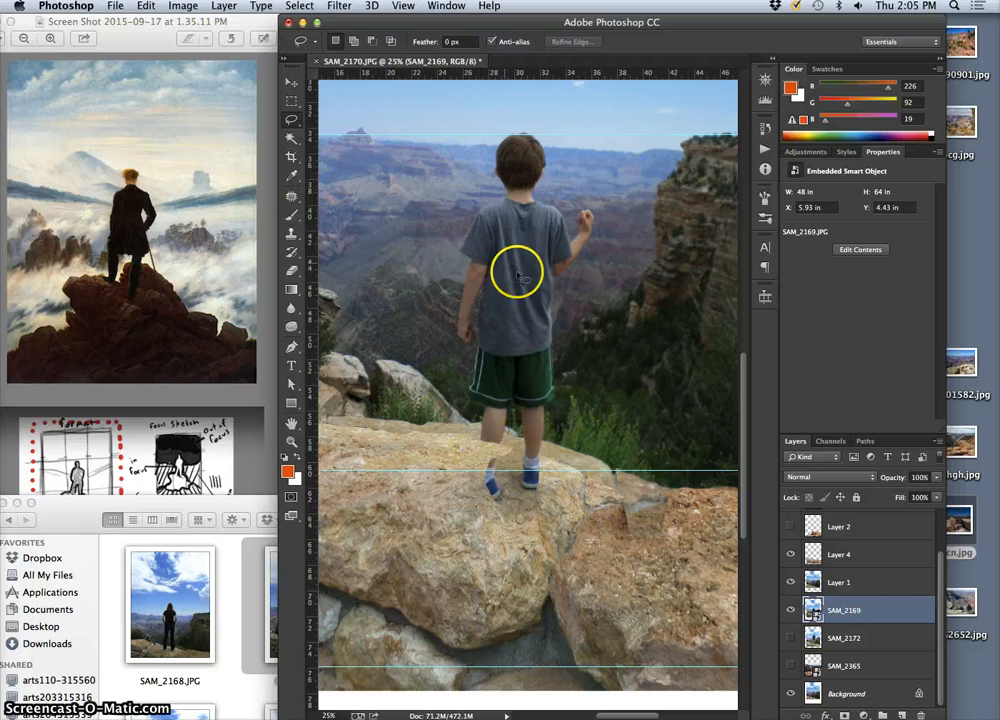
right_click(292, 123)
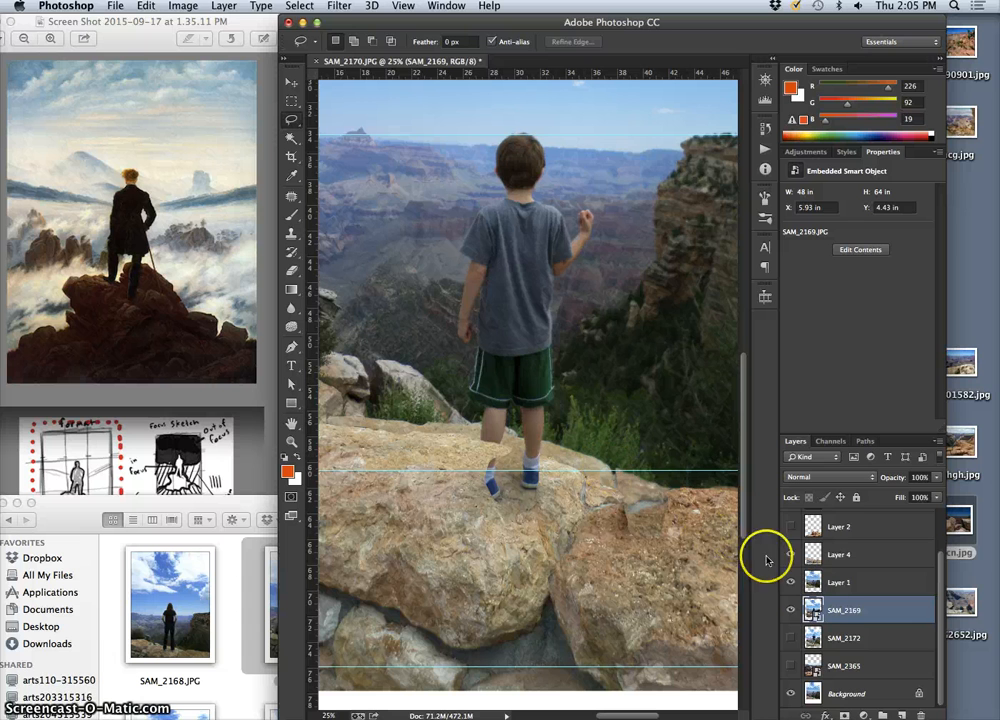
left_click(843, 585)
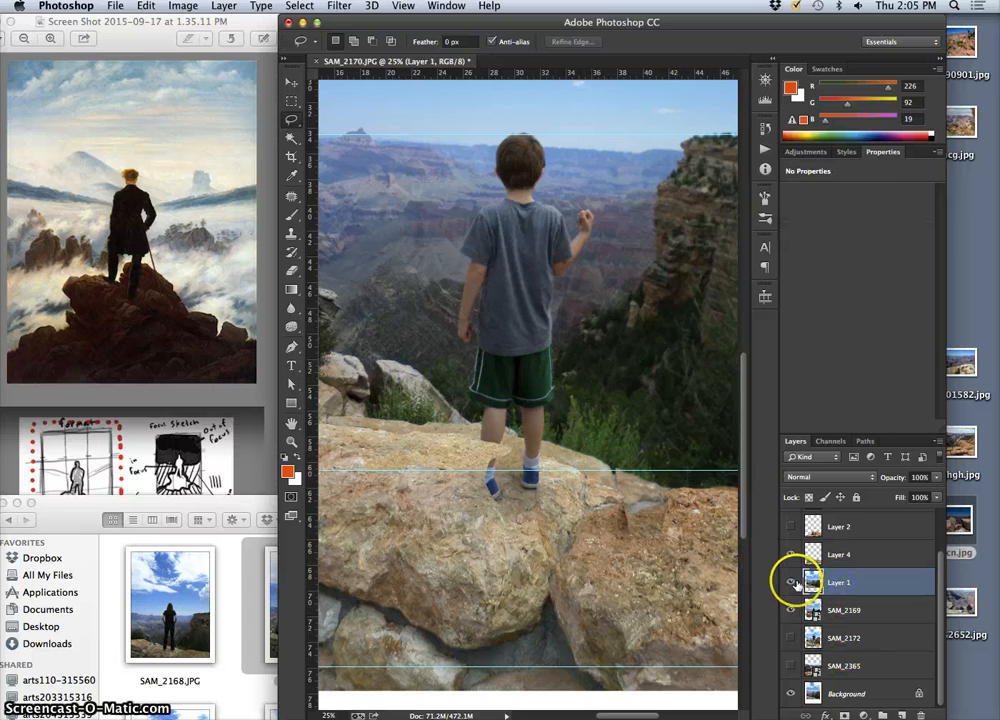
left_click(790, 581)
left_click(790, 581)
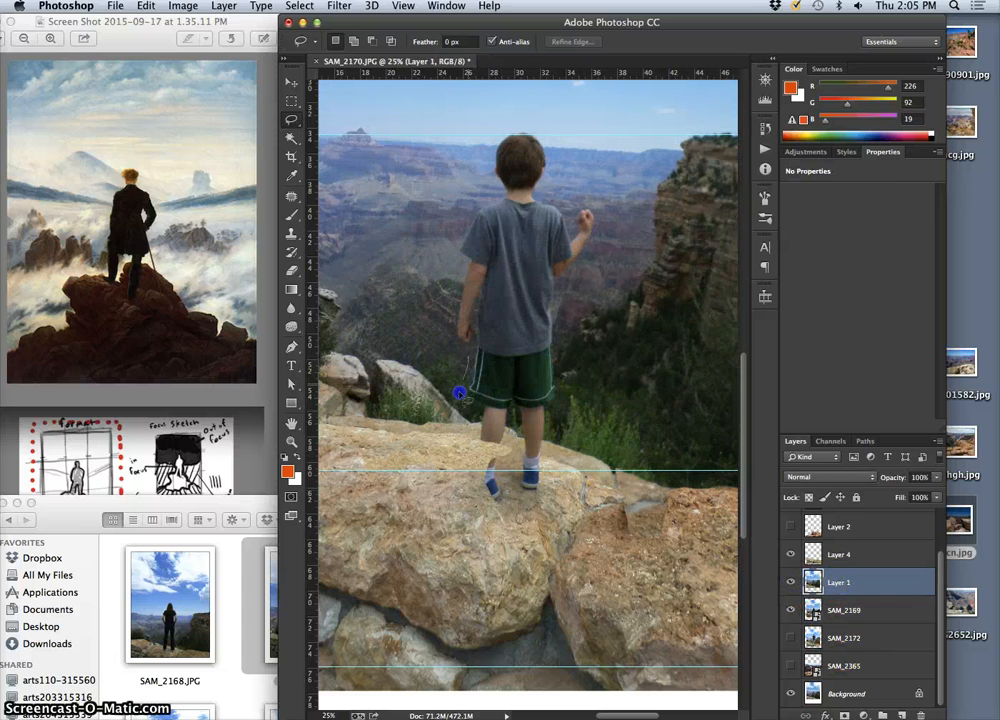
left_click_drag(459, 393, 470, 441)
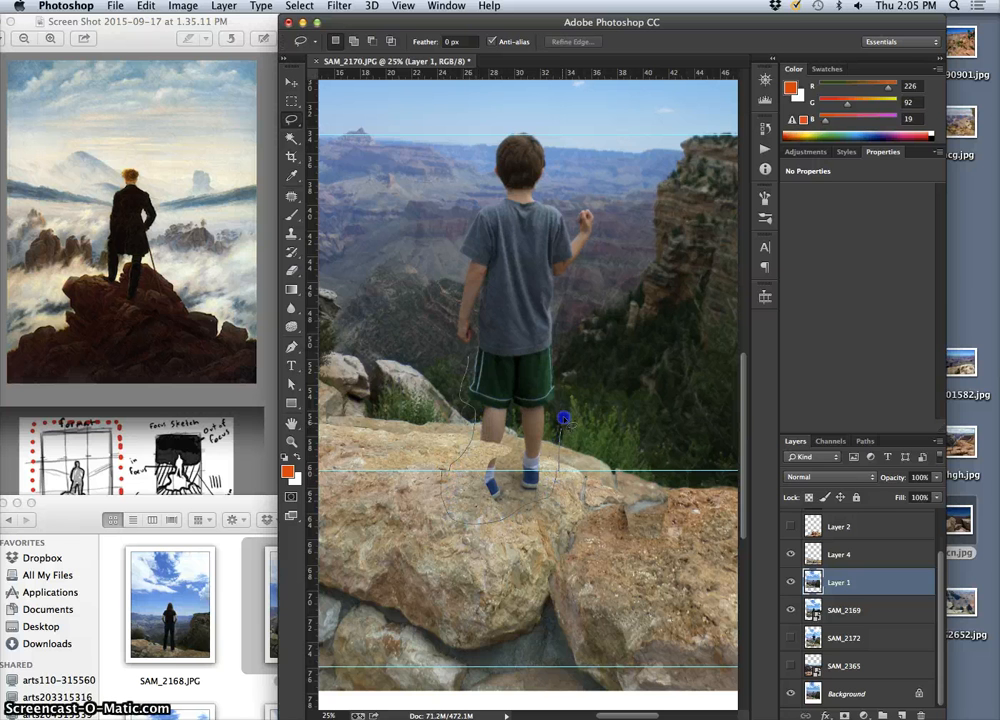
left_click_drag(567, 184, 536, 110)
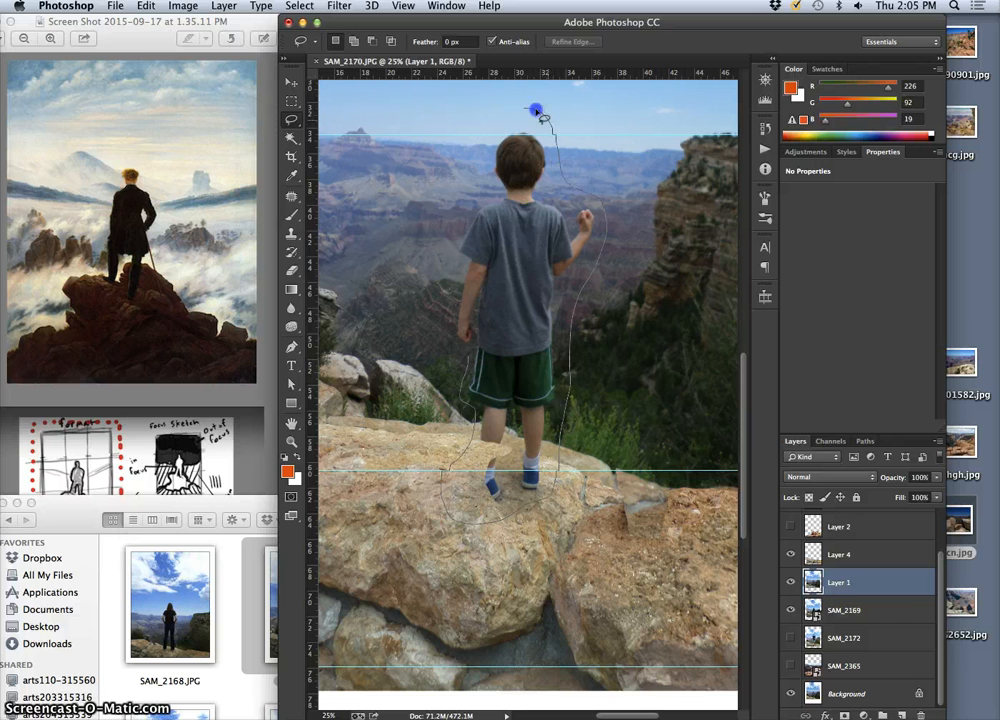
left_click_drag(459, 355, 460, 362)
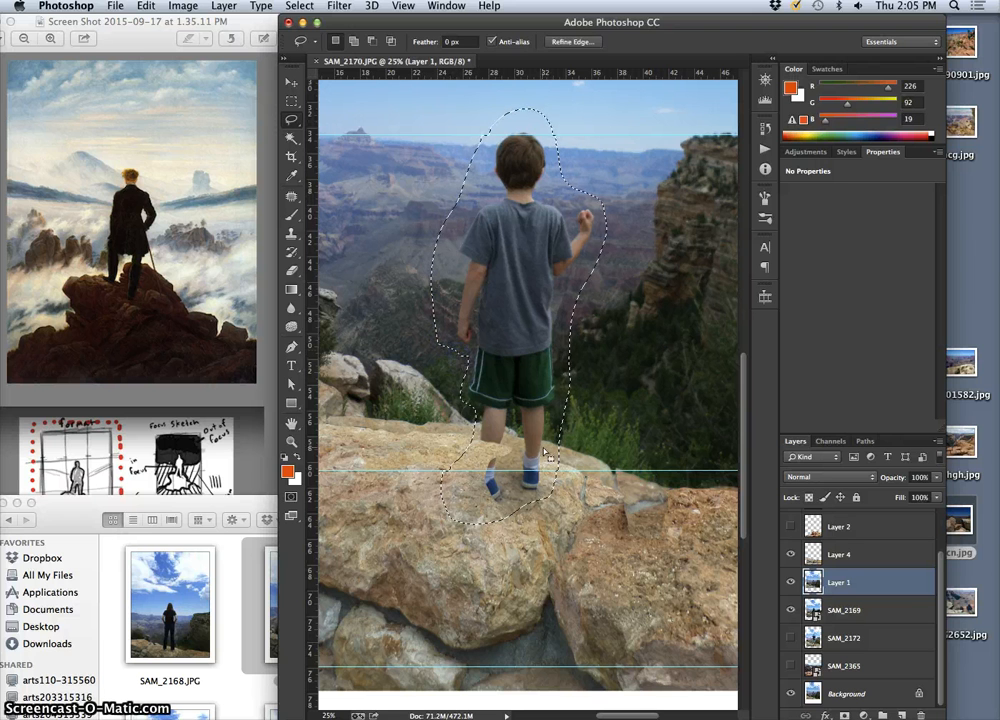
key("super+j")
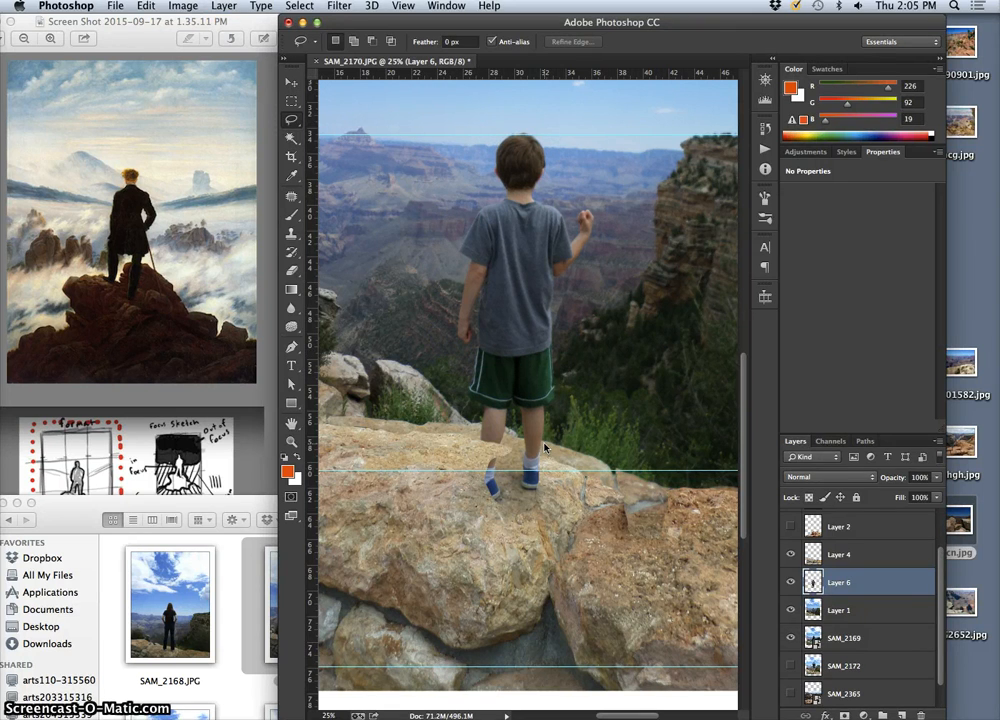
Bring the boy cutout layer to the top of the layer stack, above the wanderer layer
key("super+equal")
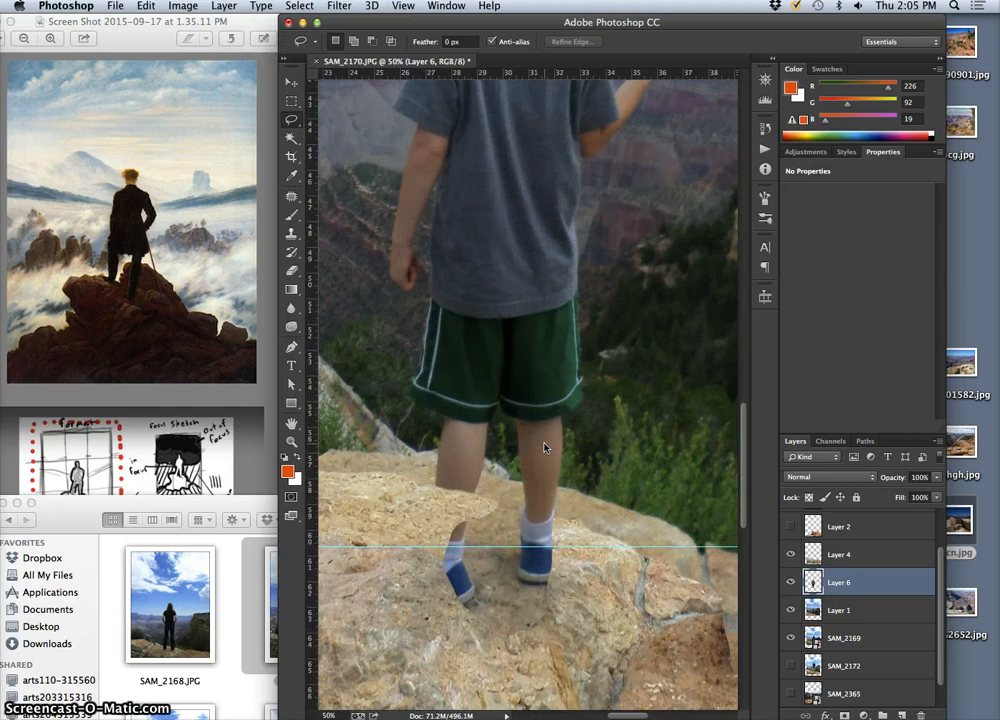
key("super+bracketright")
key("super+bracketright")
key("super+bracketright")
key("super+bracketright")
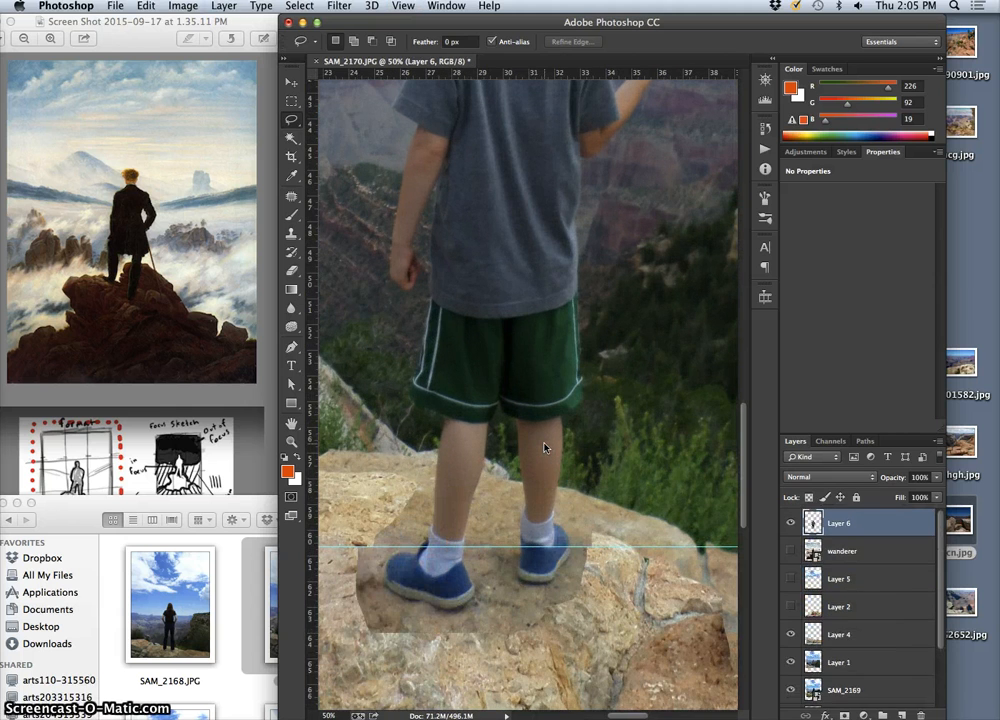
key("super+minus")
key("super+minus")
key("super+minus")
key("super+minus")
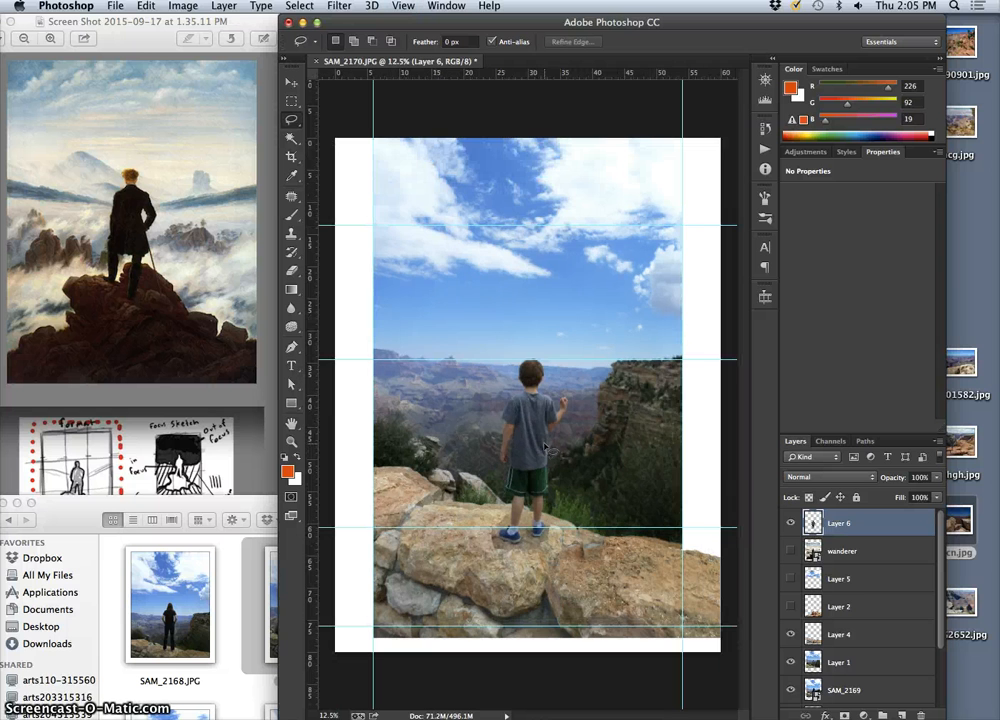
Compare the boy cutout's position with the painted figure by toggling the visibility of the wanderer layer and Layer 6
left_click(806, 537)
left_click(792, 551)
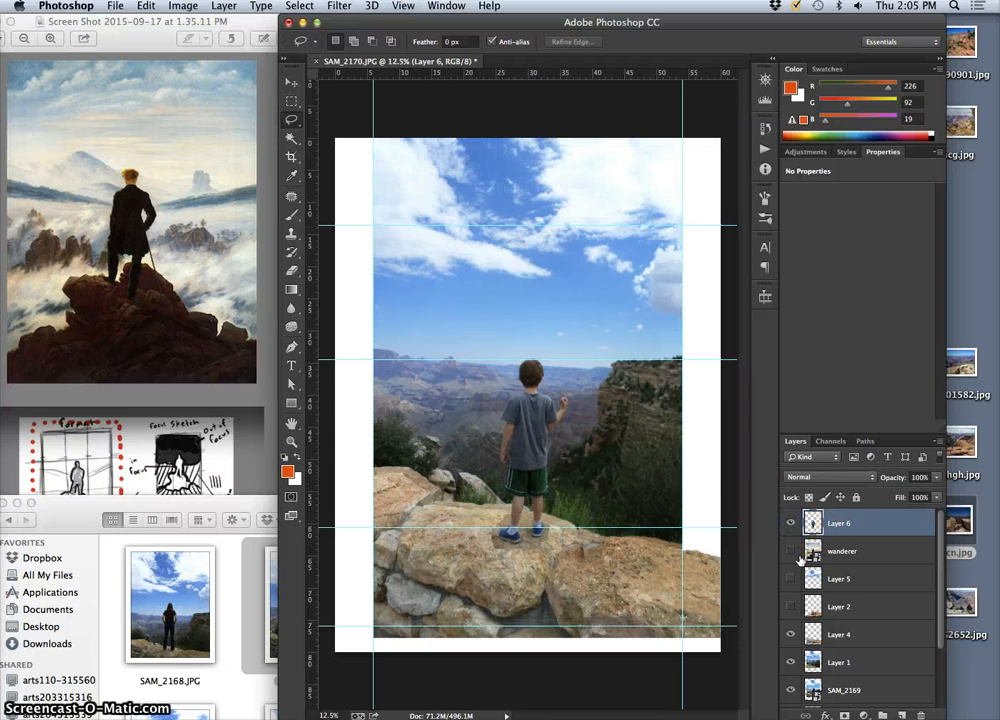
left_click(790, 551)
left_click(791, 525)
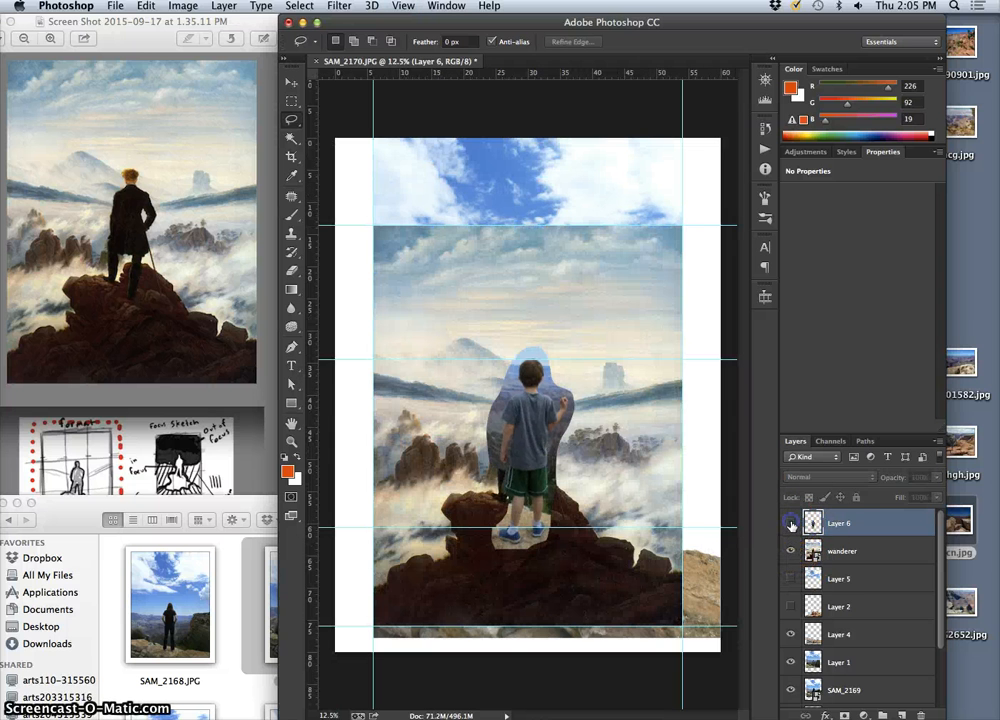
left_click(791, 525)
left_click(791, 525)
left_click(791, 525)
left_click(791, 525)
left_click(791, 525)
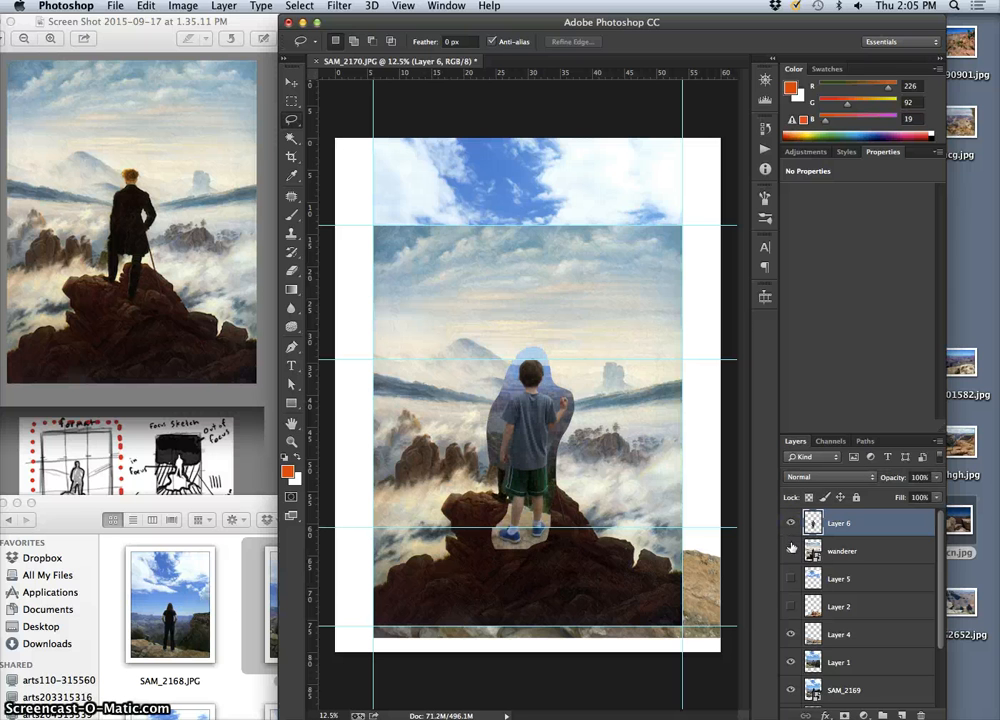
left_click(790, 551)
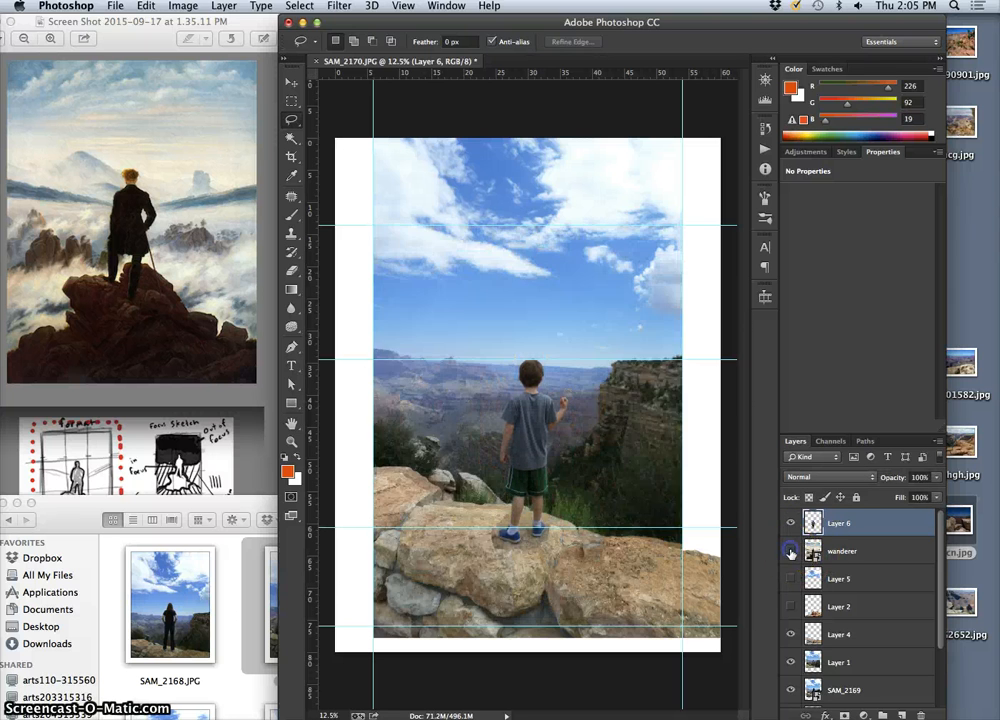
left_click(790, 551)
left_click(790, 551)
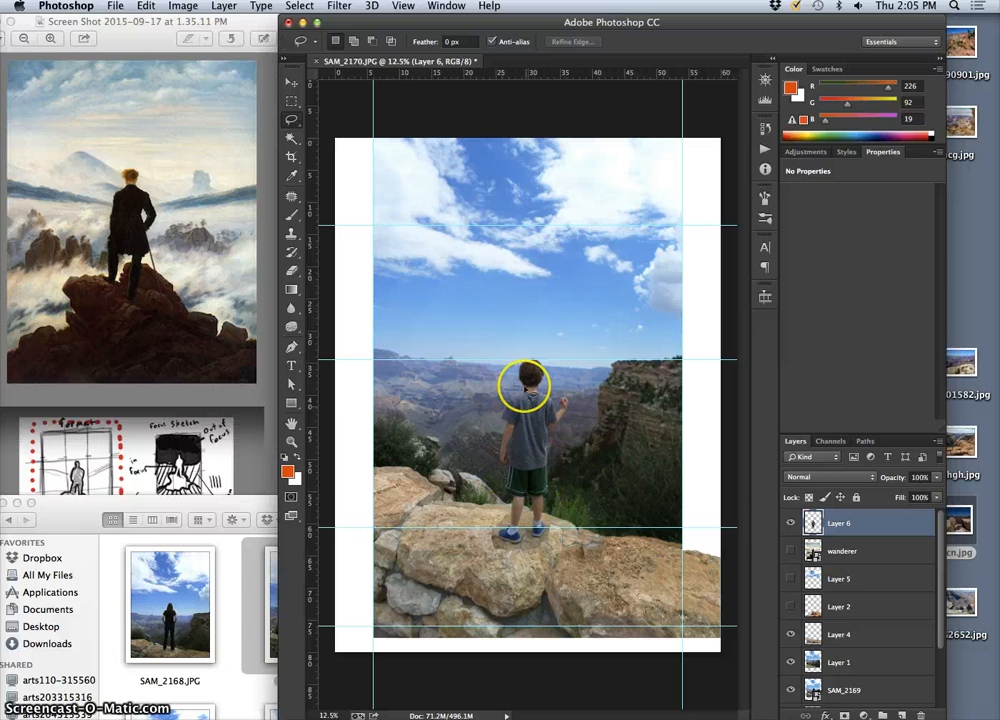
Inspect what the boy cutout on Layer 6 adds over Layer 1 by hiding and showing it in close-up
left_click(791, 524)
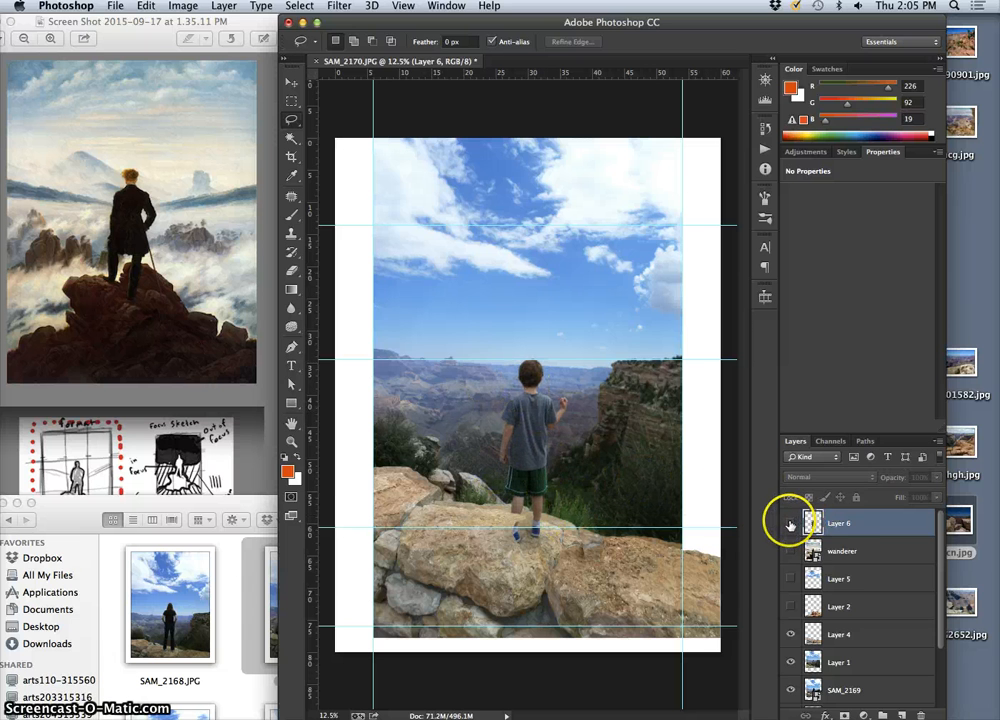
key("super+equal")
key("super+equal")
key("super+equal")
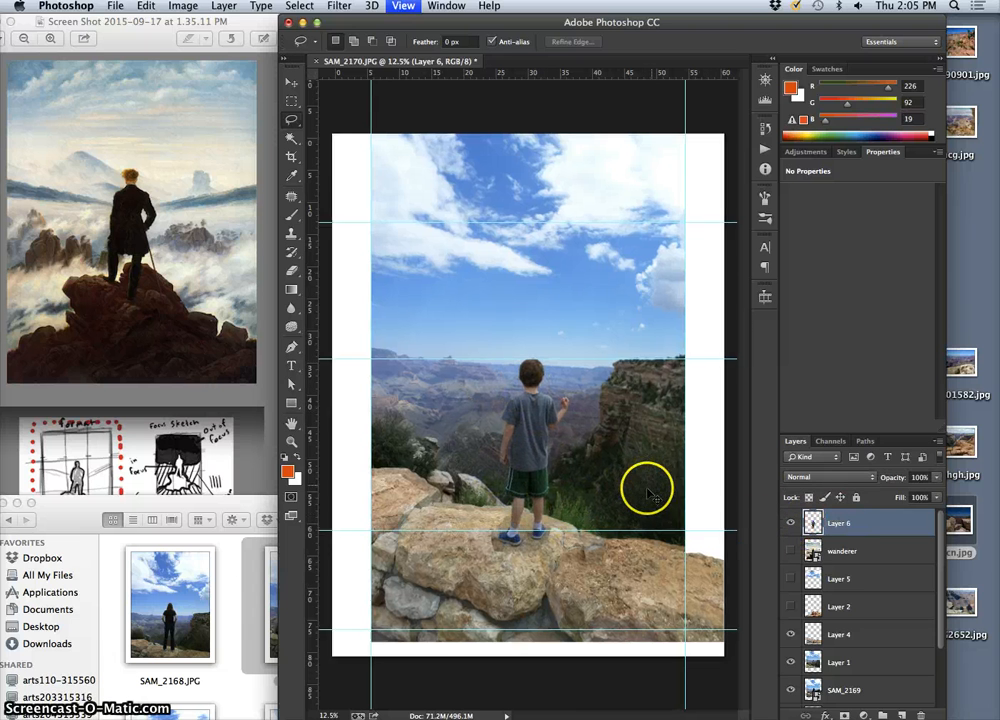
left_click(791, 523)
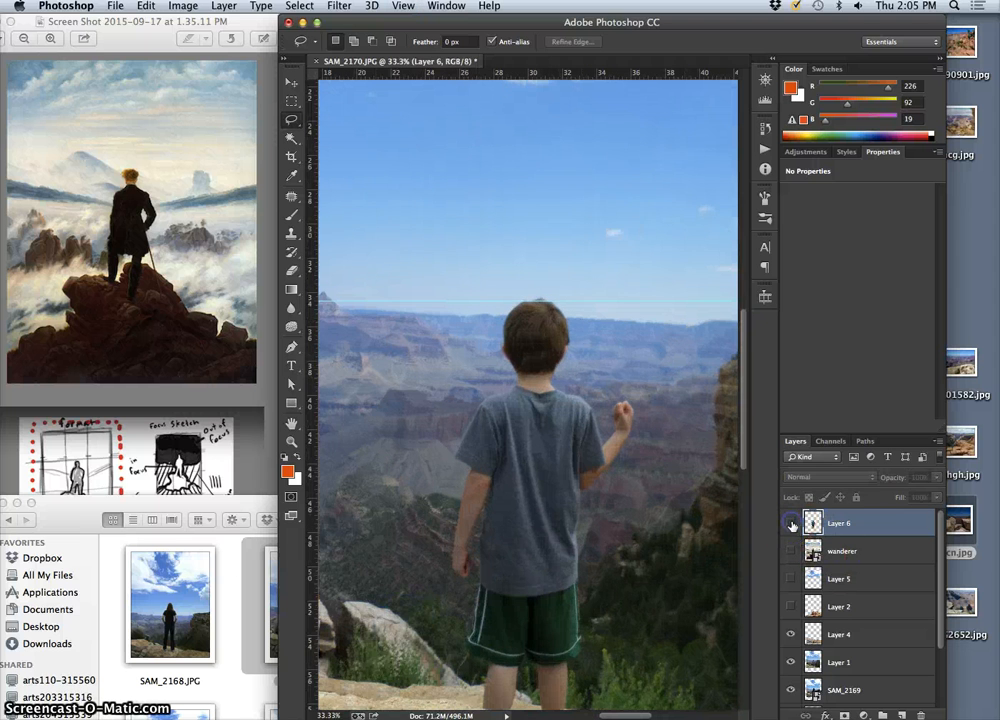
left_click(791, 523)
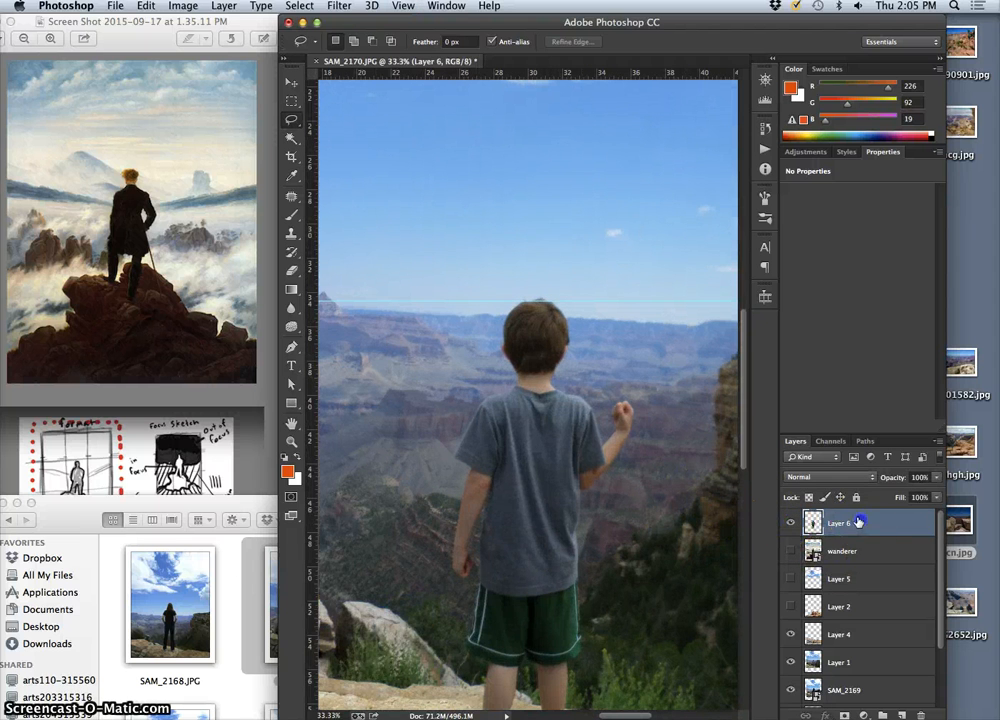
Try darkening only the boy cutout on Layer 6 with a Levels adjustment, using a midtone value of 0.66
key("super+minus")
key("super+minus")
key("super+minus")
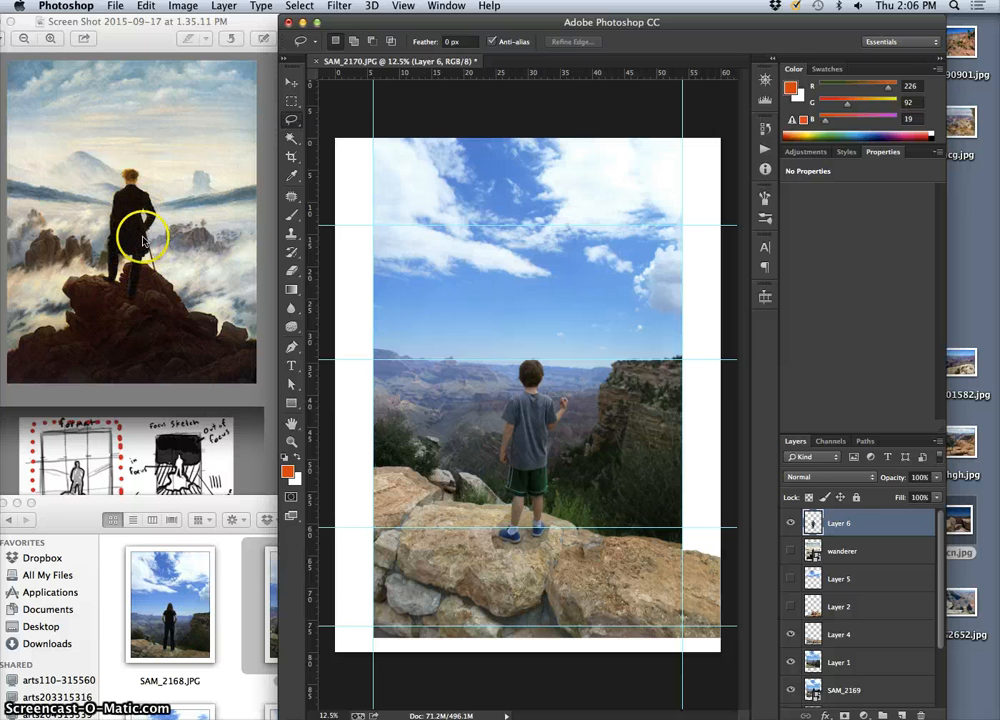
left_click(183, 12)
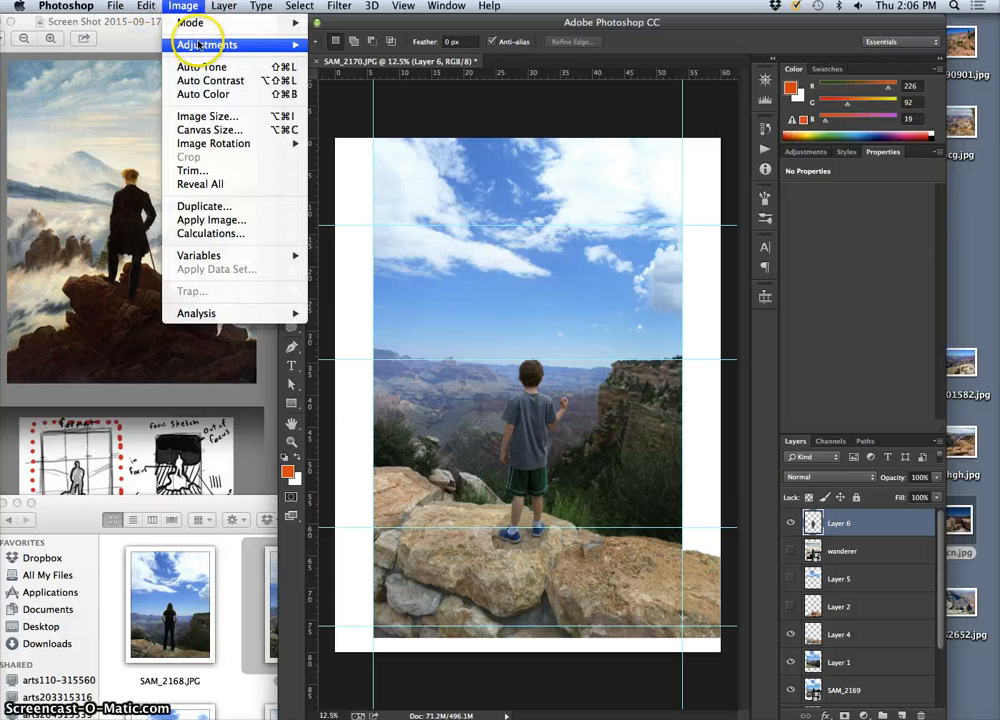
left_click(355, 59)
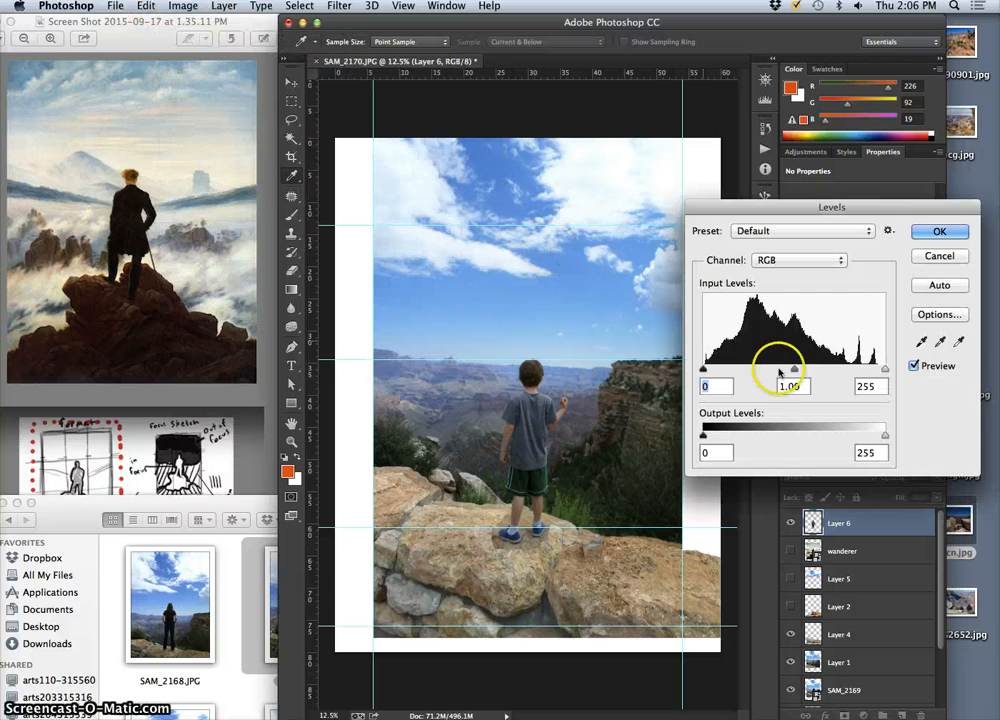
left_click_drag(795, 368, 810, 370)
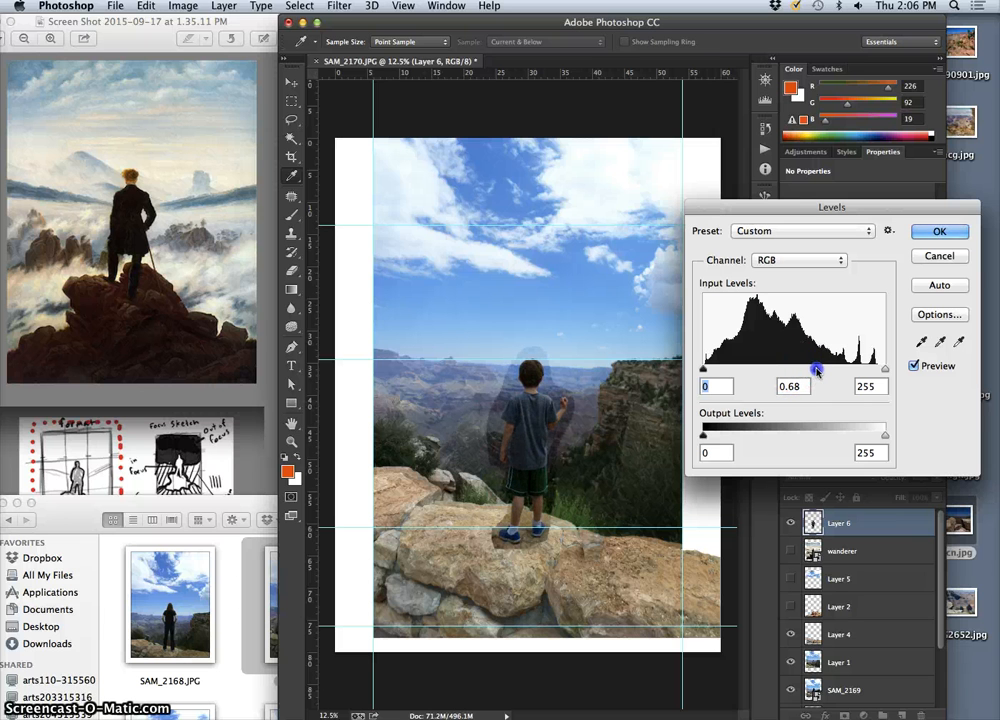
left_click(939, 256)
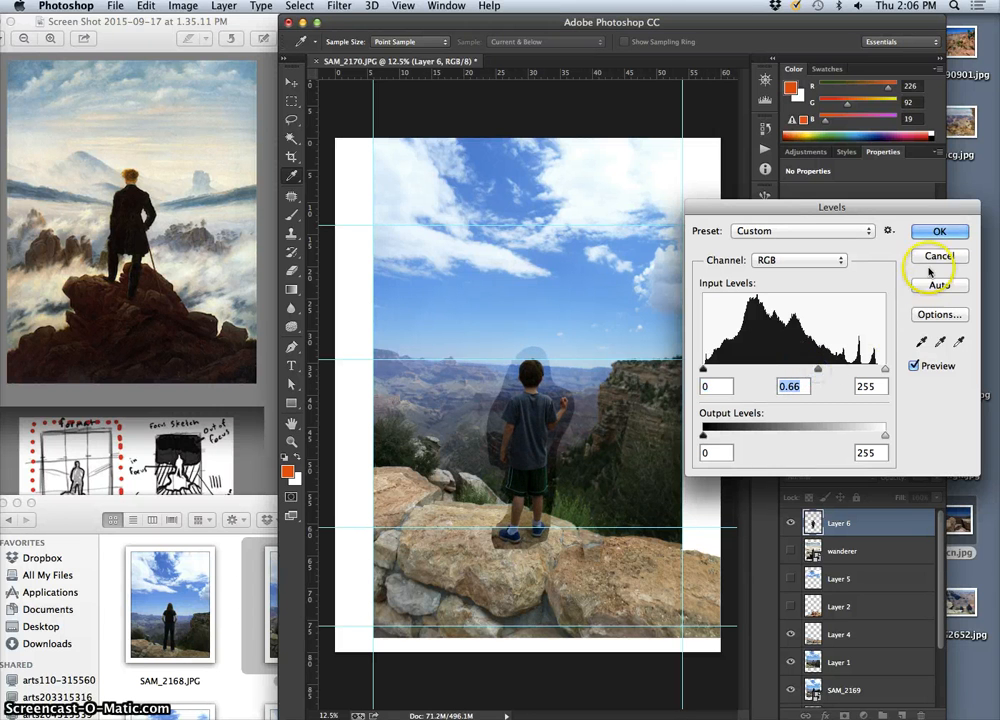
key("l")
Erase the hard-edged rock patch around the boy's shoes on Layer 6 using the Eraser at 54% opacity
left_click_drag(775, 347, 624, 522)
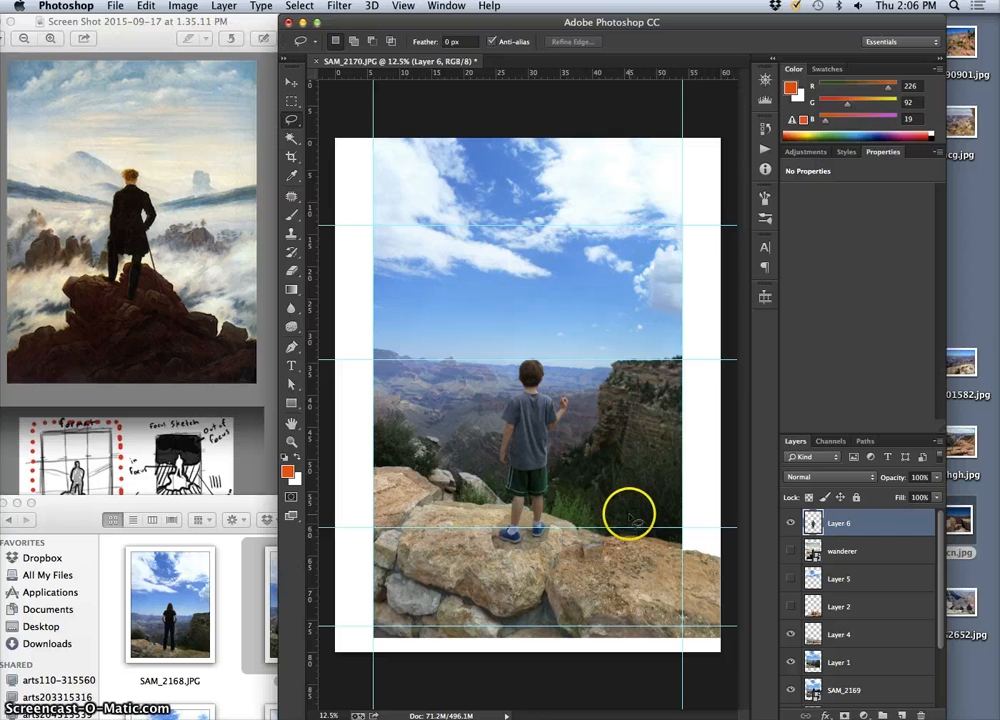
key("super+equal")
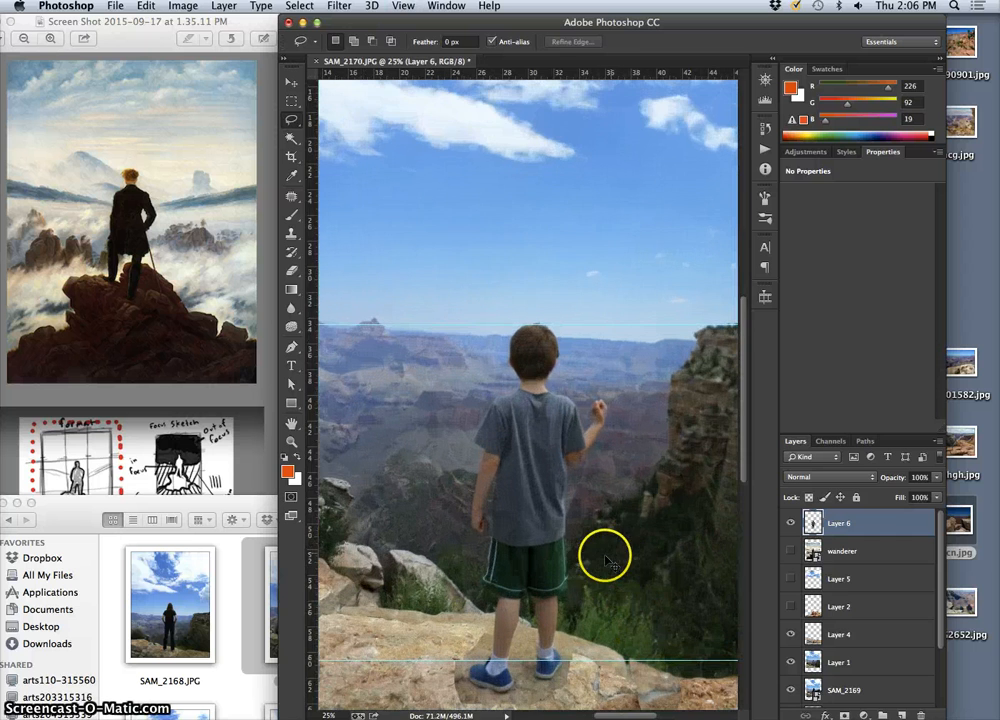
key("super+equal")
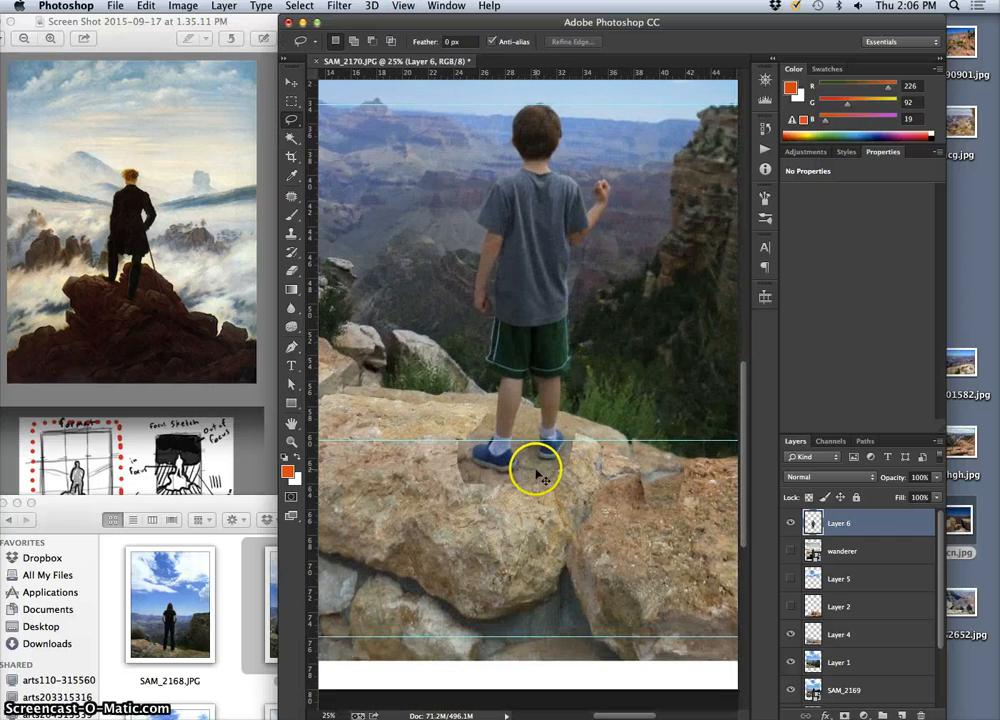
key("super+equal")
key("super+equal")
left_click_drag(570, 422, 618, 399)
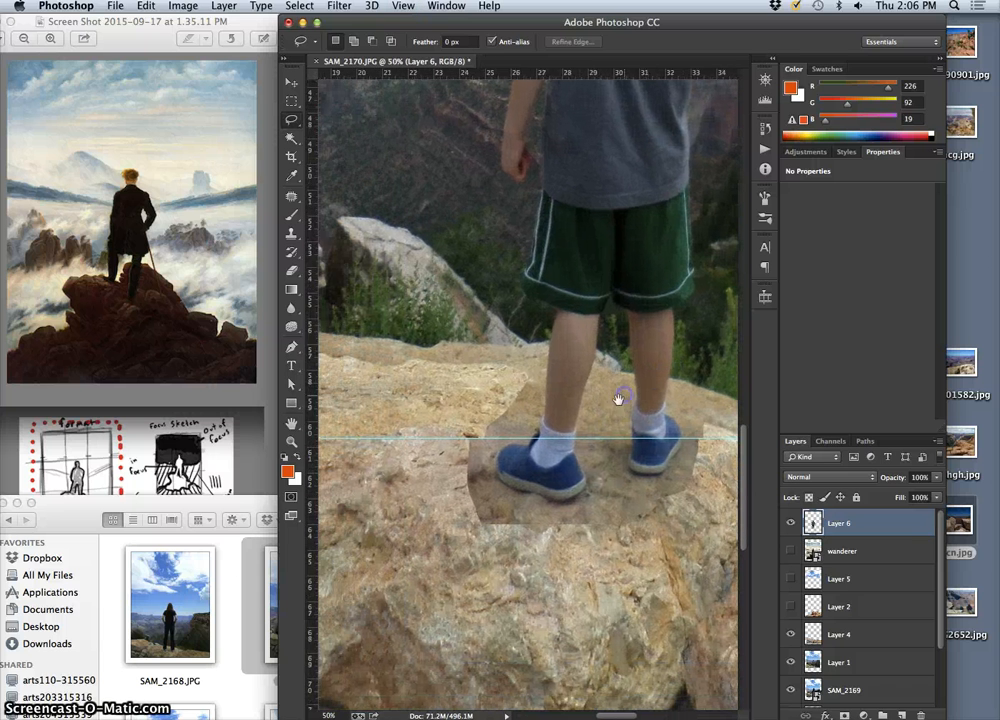
left_click(291, 272)
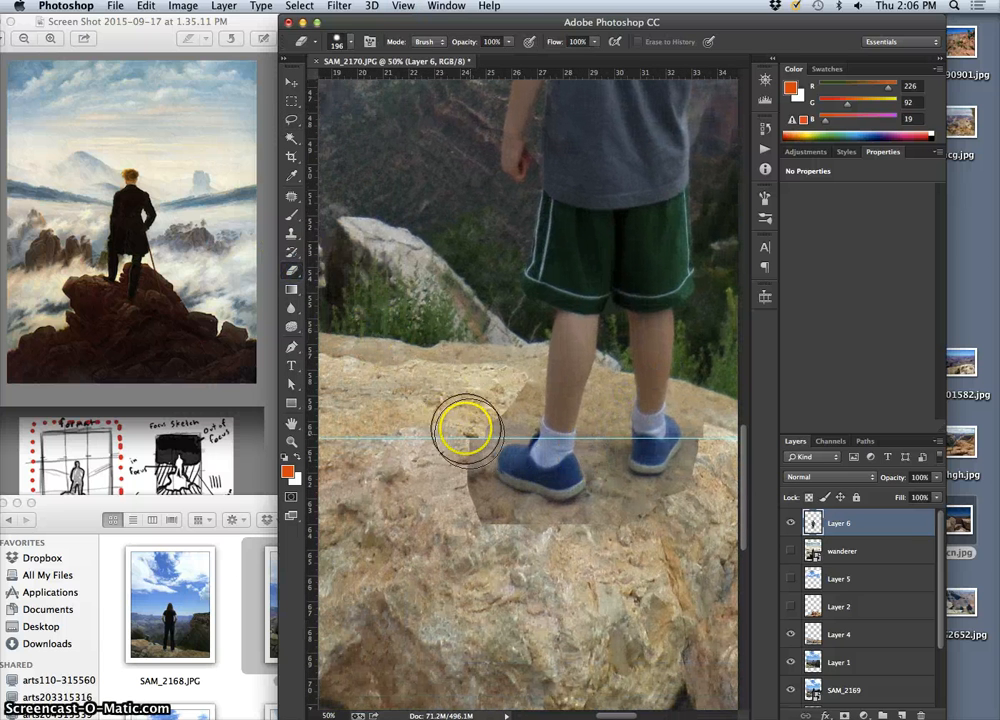
left_click(511, 43)
left_click_drag(485, 60, 479, 59)
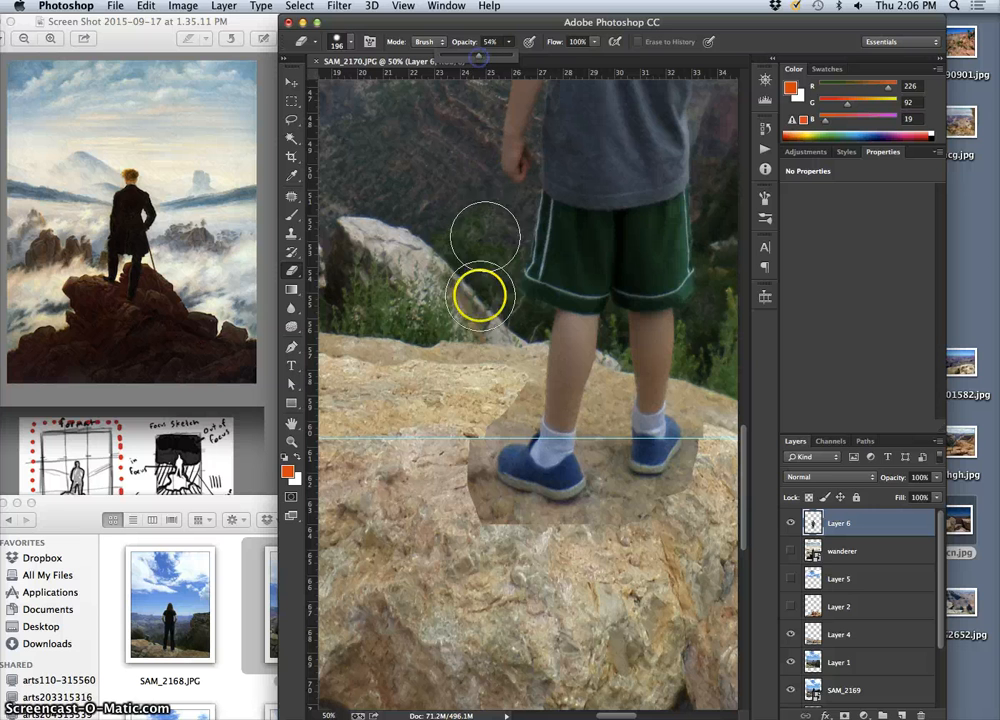
mouse_move(469, 422)
left_mouse_down()
mouse_move(464, 511)
mouse_move(459, 495)
left_mouse_up()
mouse_move(464, 449)
left_mouse_down()
mouse_move(460, 511)
mouse_move(470, 504)
mouse_move(498, 536)
mouse_move(507, 526)
mouse_move(531, 533)
mouse_move(475, 482)
mouse_move(547, 529)
mouse_move(650, 518)
mouse_move(674, 504)
mouse_move(623, 532)
mouse_move(683, 504)
mouse_move(710, 442)
mouse_move(703, 413)
mouse_move(710, 436)
left_mouse_up()
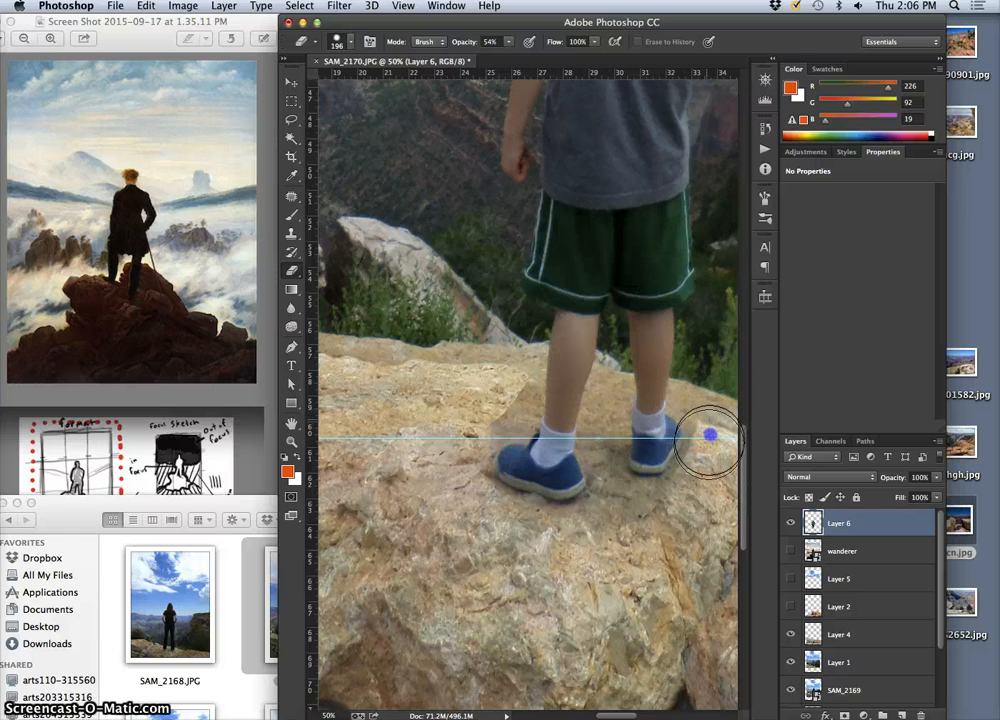
mouse_move(518, 394)
left_mouse_down()
mouse_move(477, 419)
mouse_move(502, 408)
mouse_move(472, 443)
mouse_move(475, 498)
mouse_move(558, 526)
mouse_move(544, 515)
mouse_move(663, 530)
left_mouse_up()
left_click(540, 393)
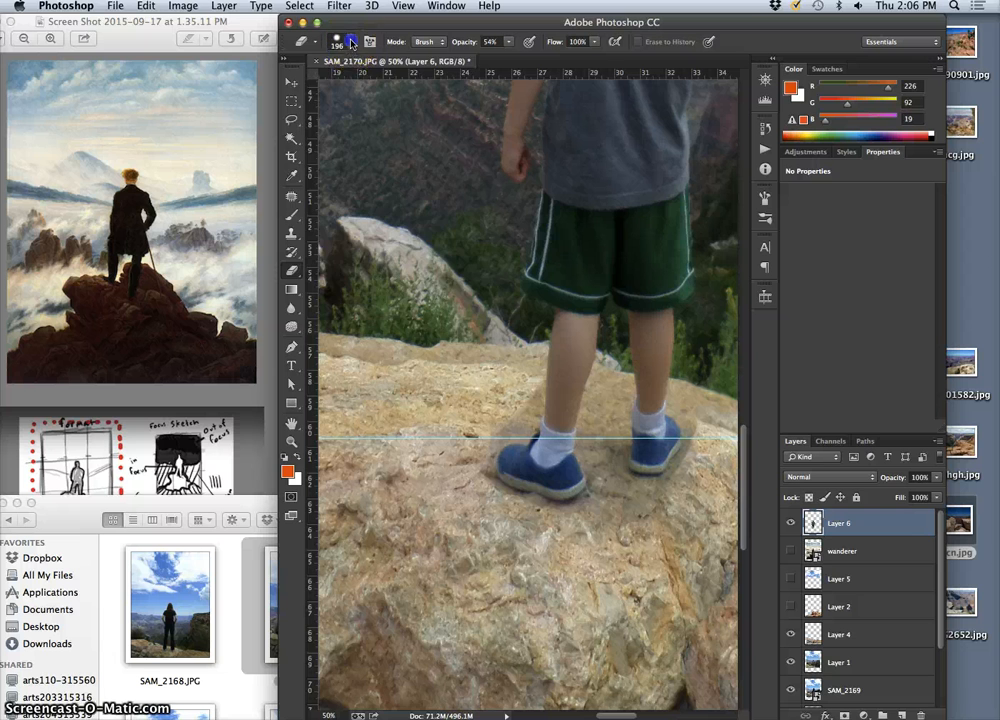
Reduce the Eraser size to 89 and clean the leftover rock beside the boy's left leg and shoe on Layer 6
left_click(349, 44)
left_click_drag(375, 83, 392, 84)
left_click(531, 399)
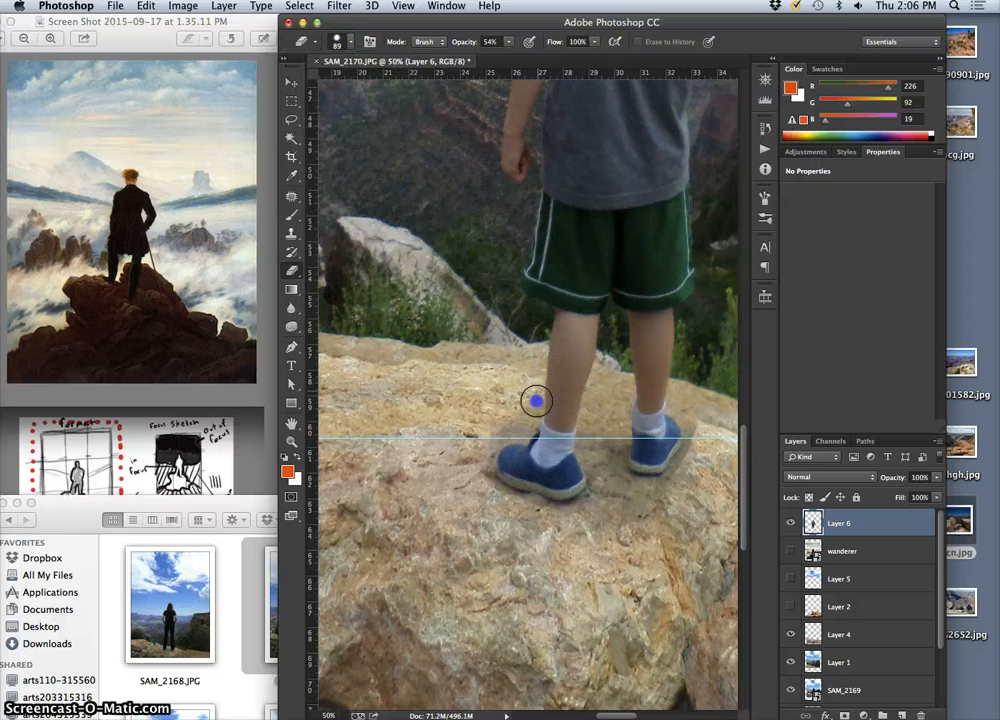
left_click_drag(533, 408, 511, 413)
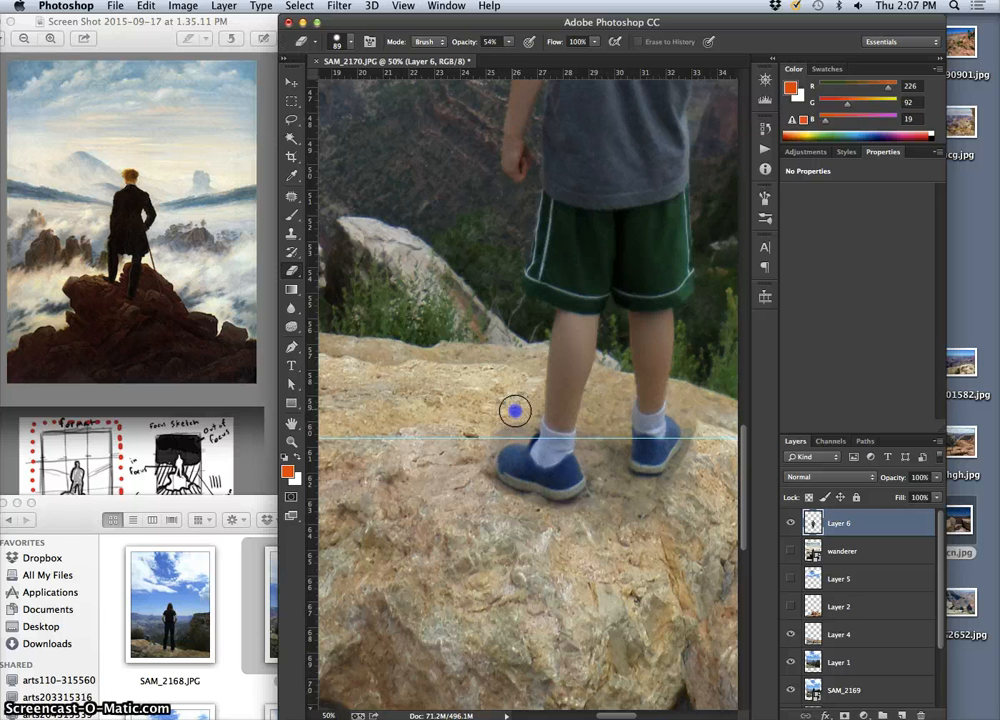
left_click_drag(522, 429, 531, 428)
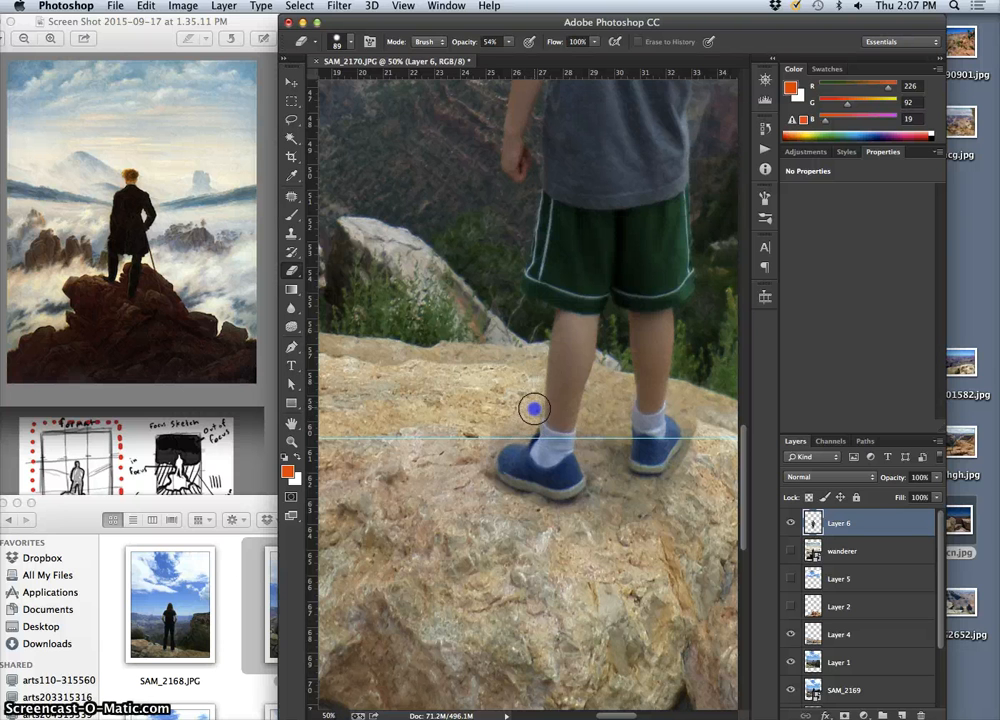
left_click_drag(520, 426, 480, 440)
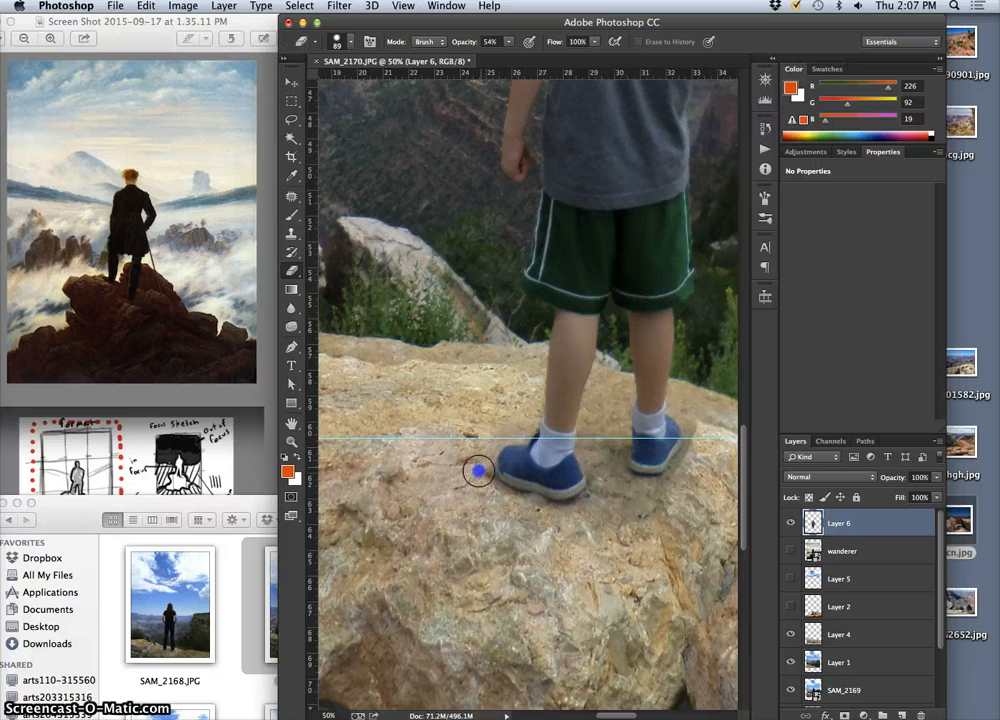
mouse_move(481, 458)
left_mouse_down()
mouse_move(518, 422)
mouse_move(491, 429)
left_mouse_up()
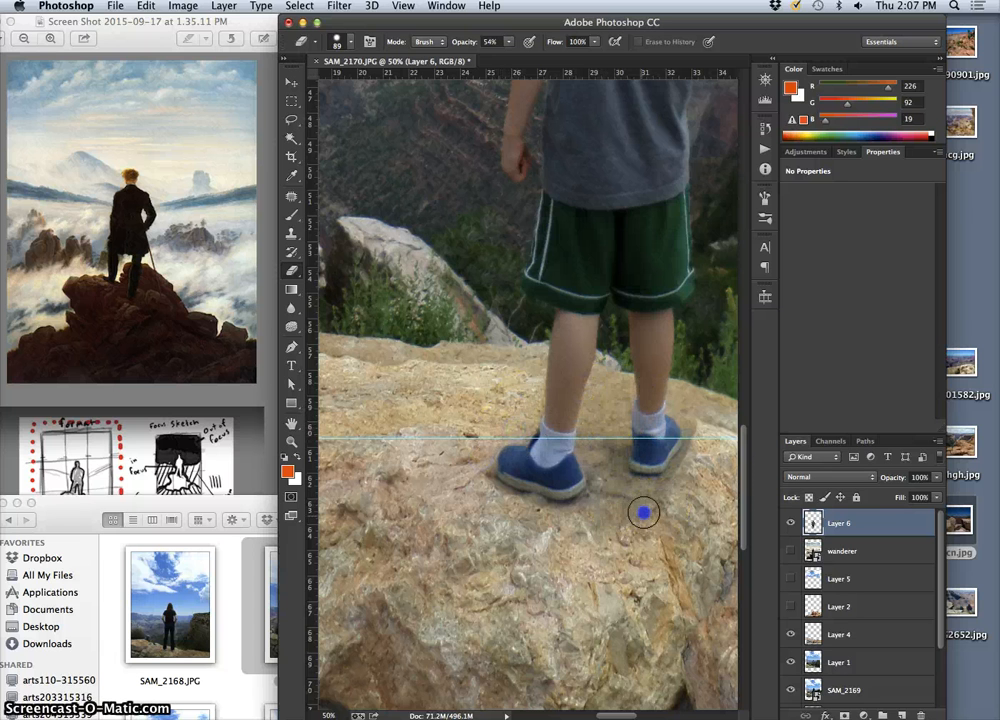
Erase the leftover rock around the boy's right shoe and below both feet on Layer 6
left_click_drag(664, 499, 684, 461)
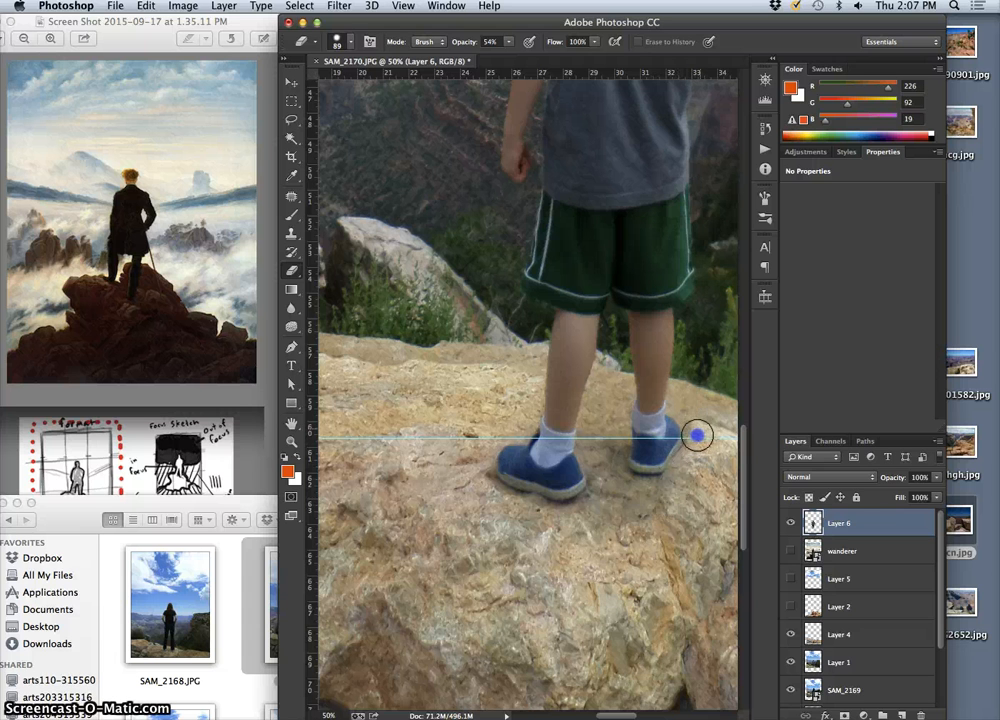
left_click_drag(686, 440, 682, 421)
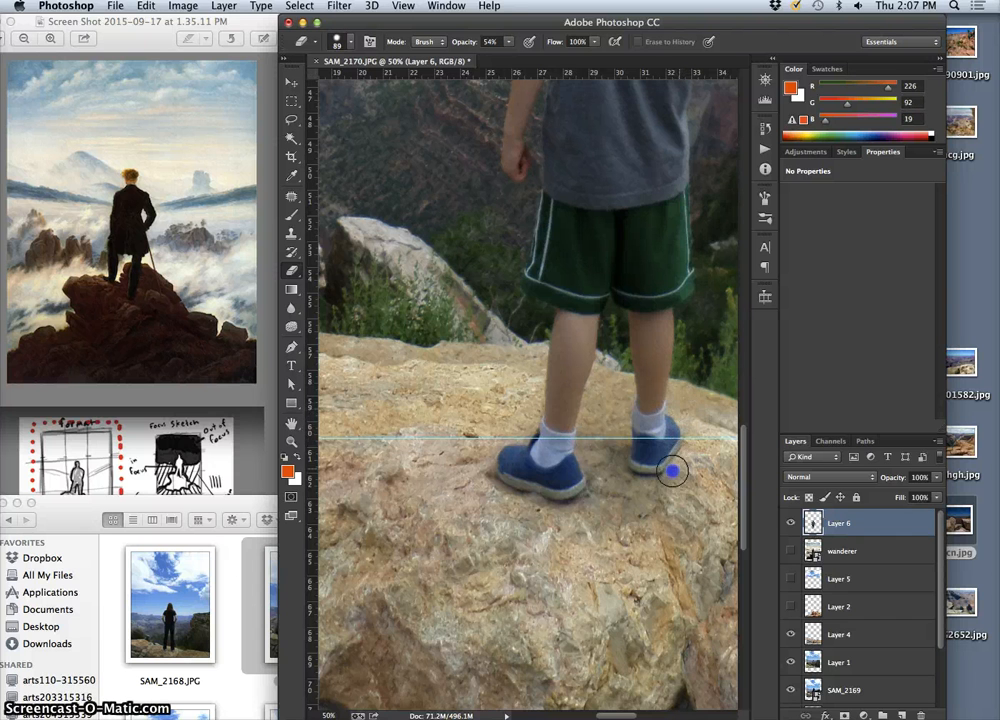
left_click_drag(667, 481, 655, 512)
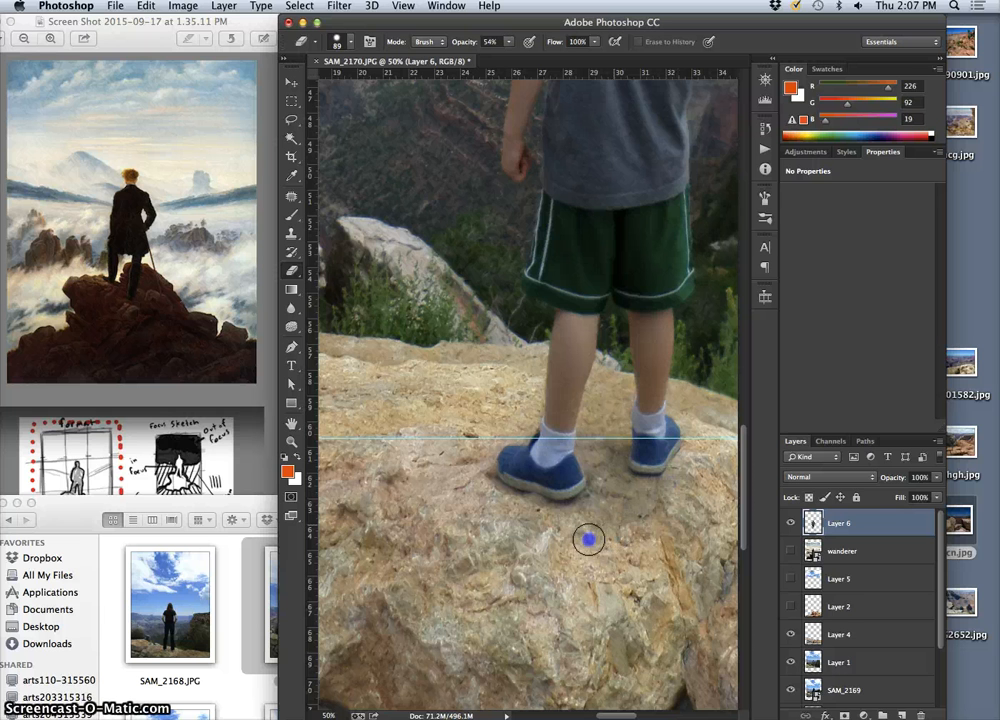
left_click_drag(588, 539, 594, 533)
mouse_move(688, 395)
left_mouse_down()
mouse_move(684, 404)
mouse_move(554, 350)
mouse_move(487, 367)
left_mouse_up()
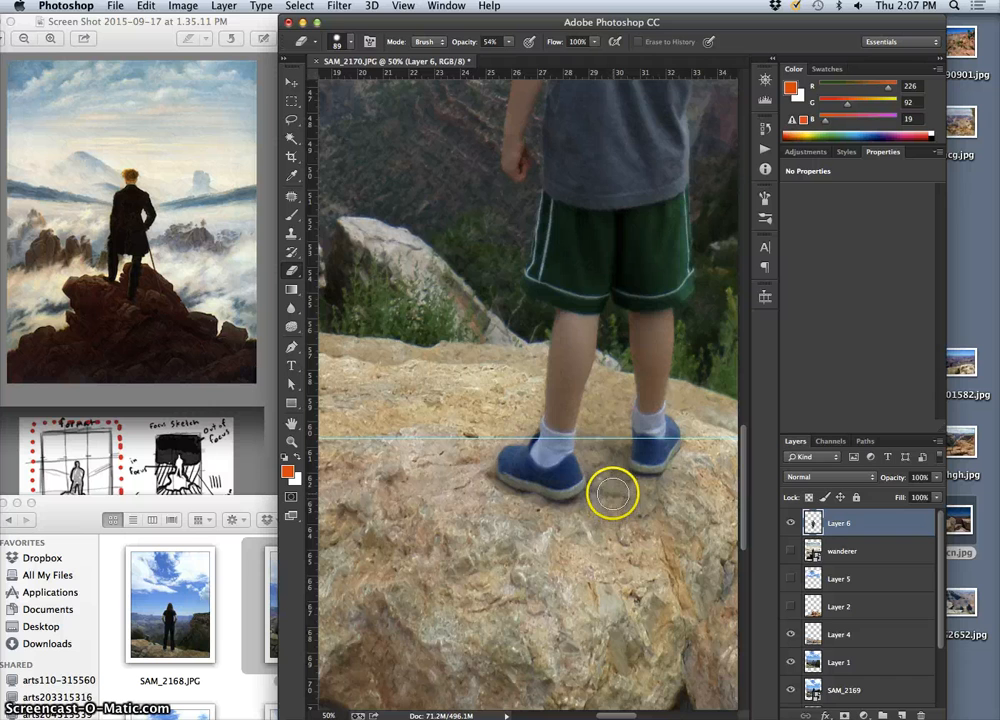
Compare the composite with and without Layer 4, leaving that layer hidden
key("super+minus")
key("super+minus")
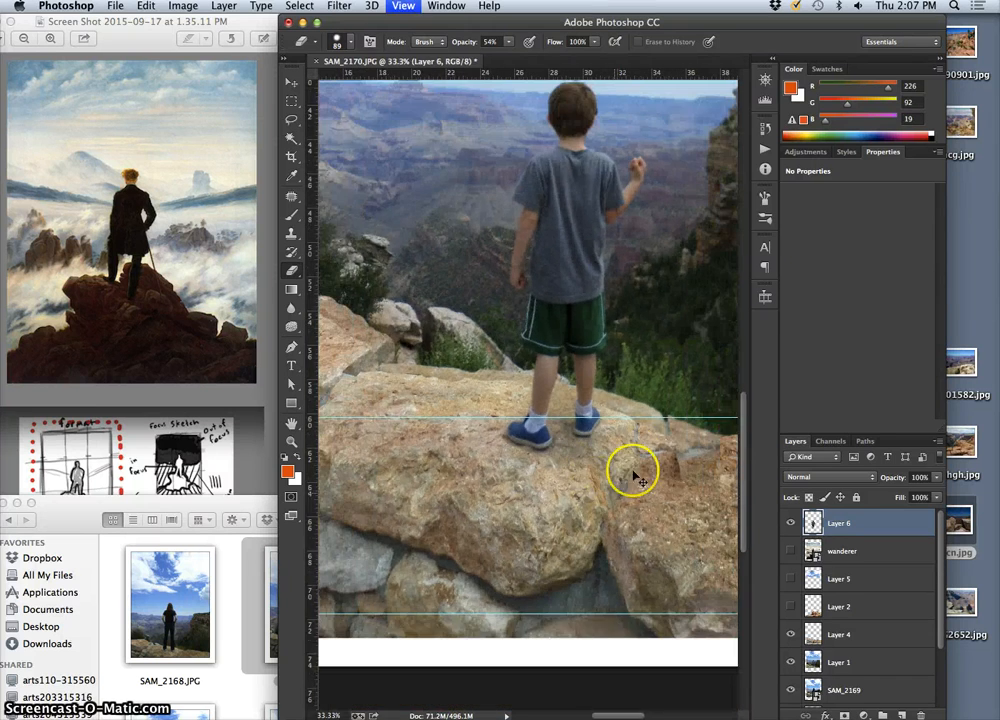
key("super+minus")
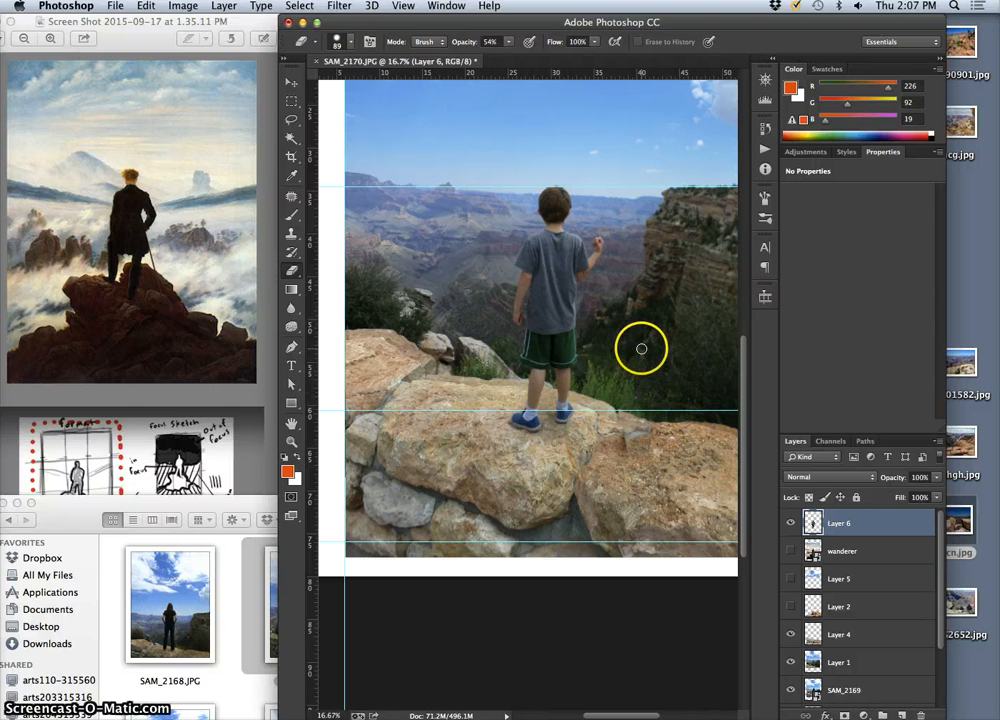
key("super+minus")
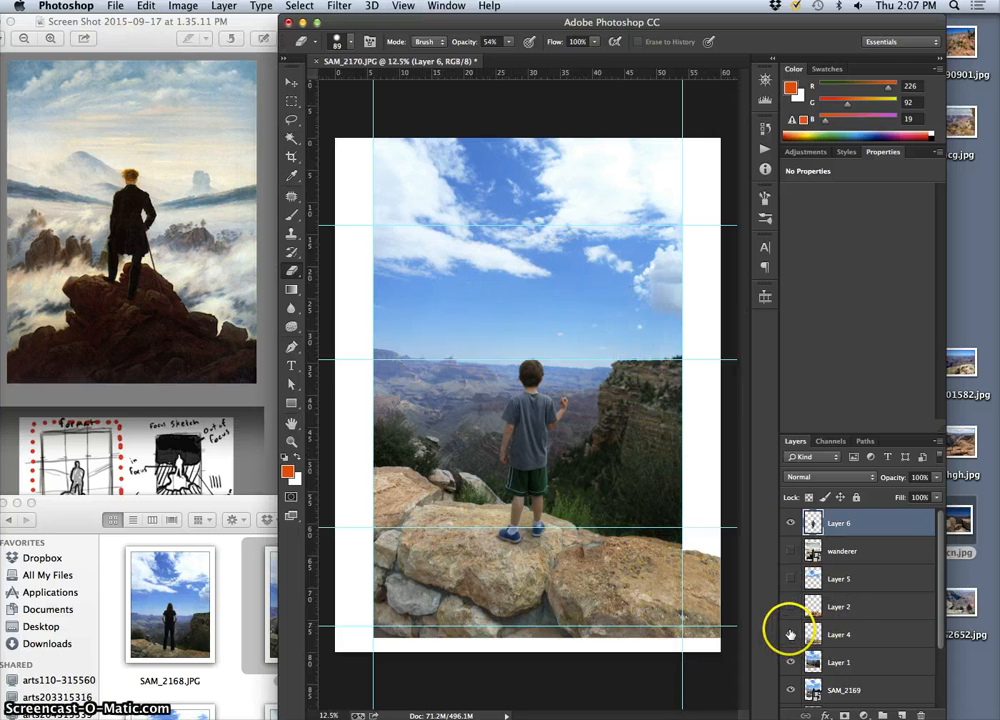
left_click(791, 634)
left_click(791, 634)
left_click(791, 634)
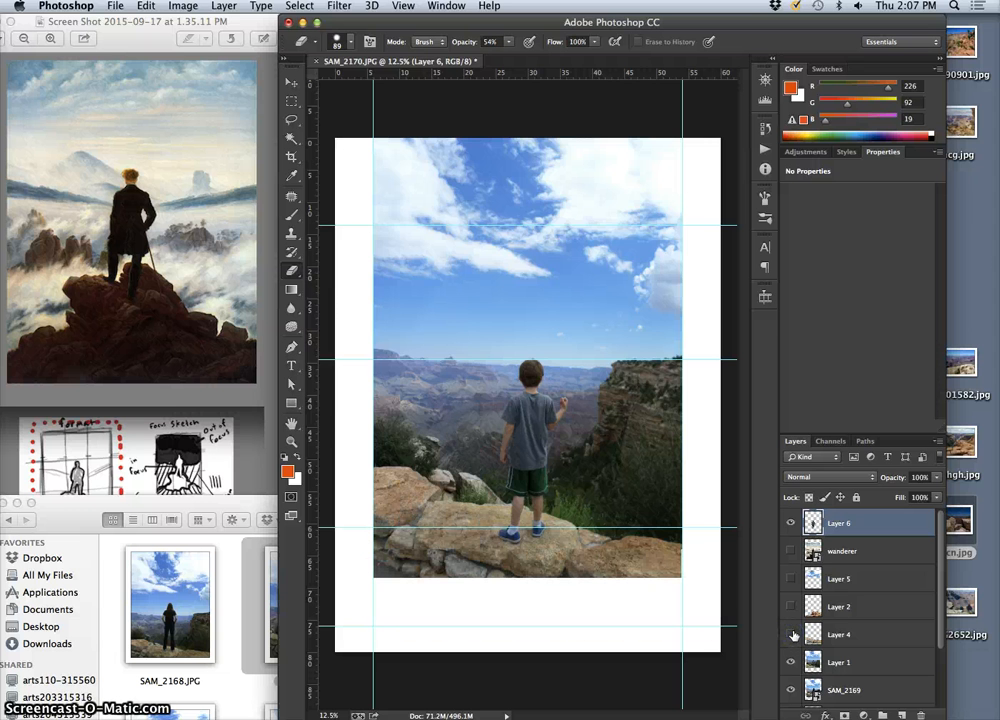
Soften the horizontal seam in the rocks beneath and to the right of the boy's feet by erasing on Layer 1
key("super+equal")
key("super+equal")
key("super+equal")
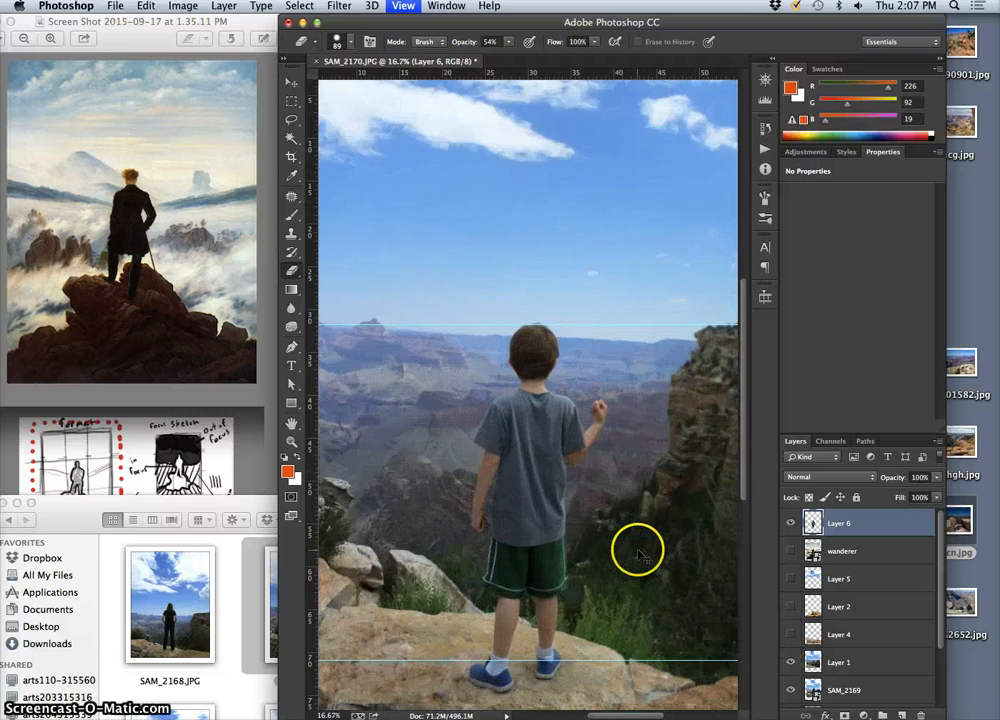
left_click_drag(615, 459, 598, 292)
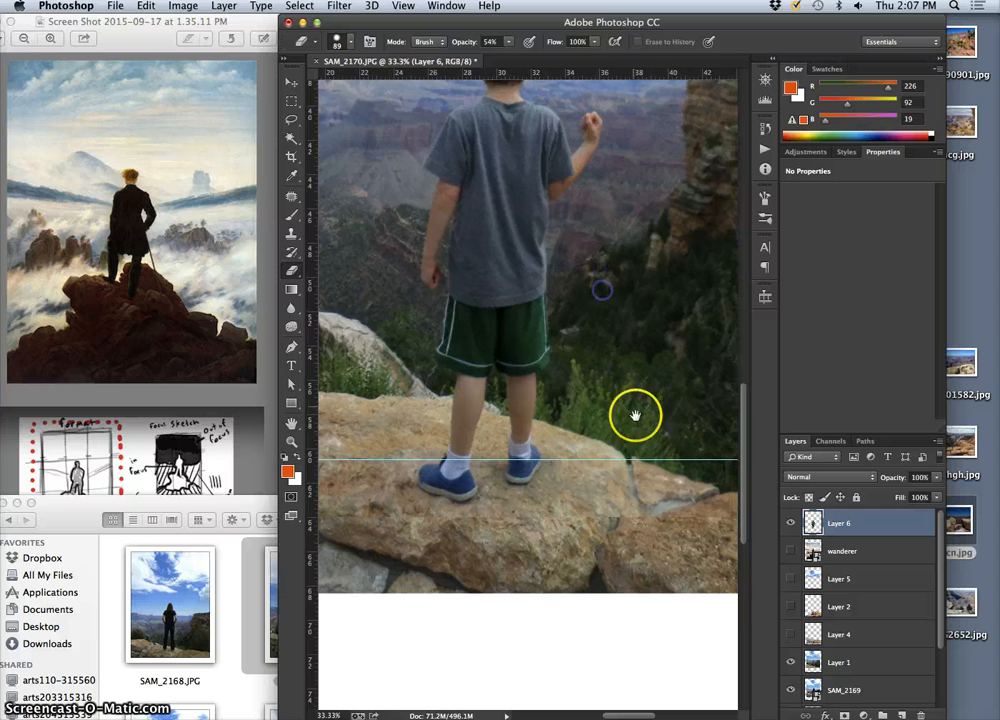
mouse_move(667, 523)
left_mouse_down()
mouse_move(626, 539)
mouse_move(581, 517)
left_mouse_up()
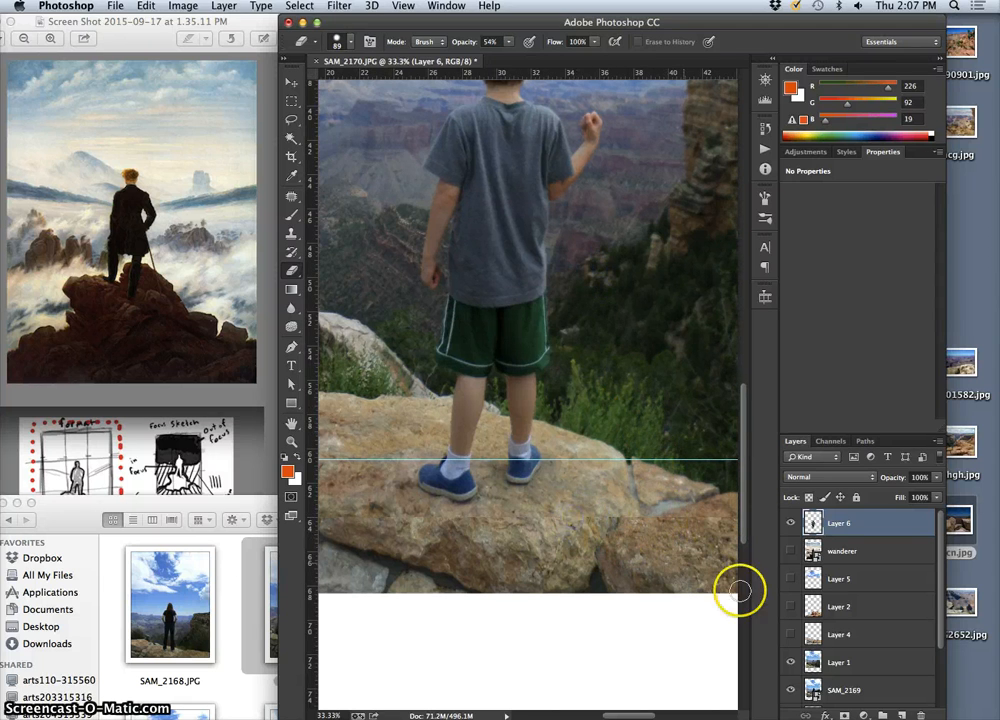
left_click(848, 661)
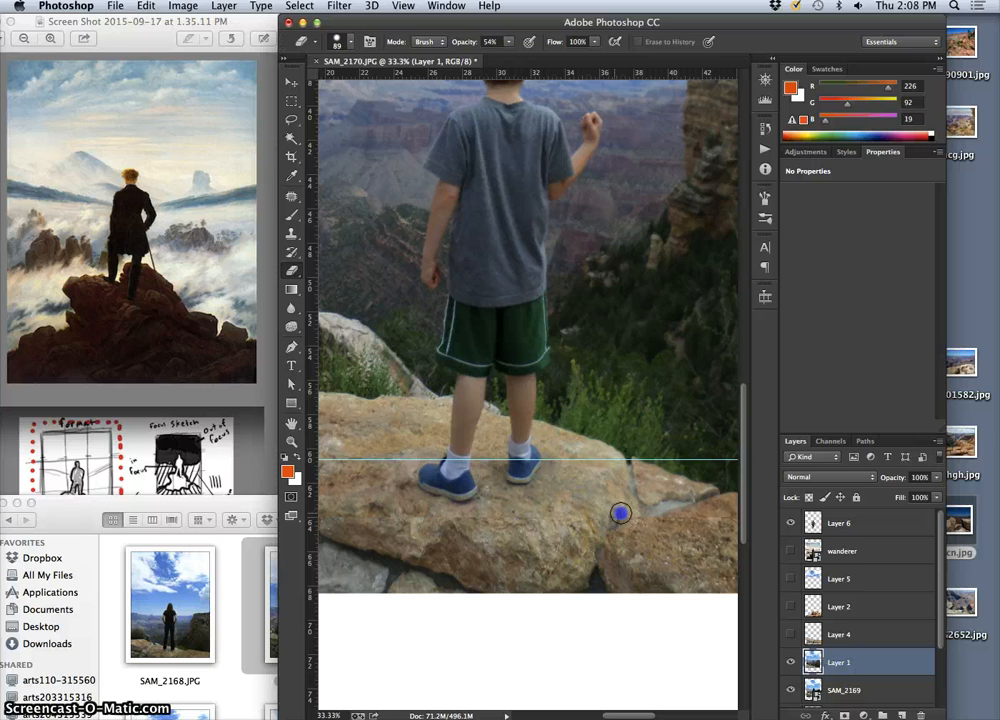
left_click_drag(639, 522, 622, 516)
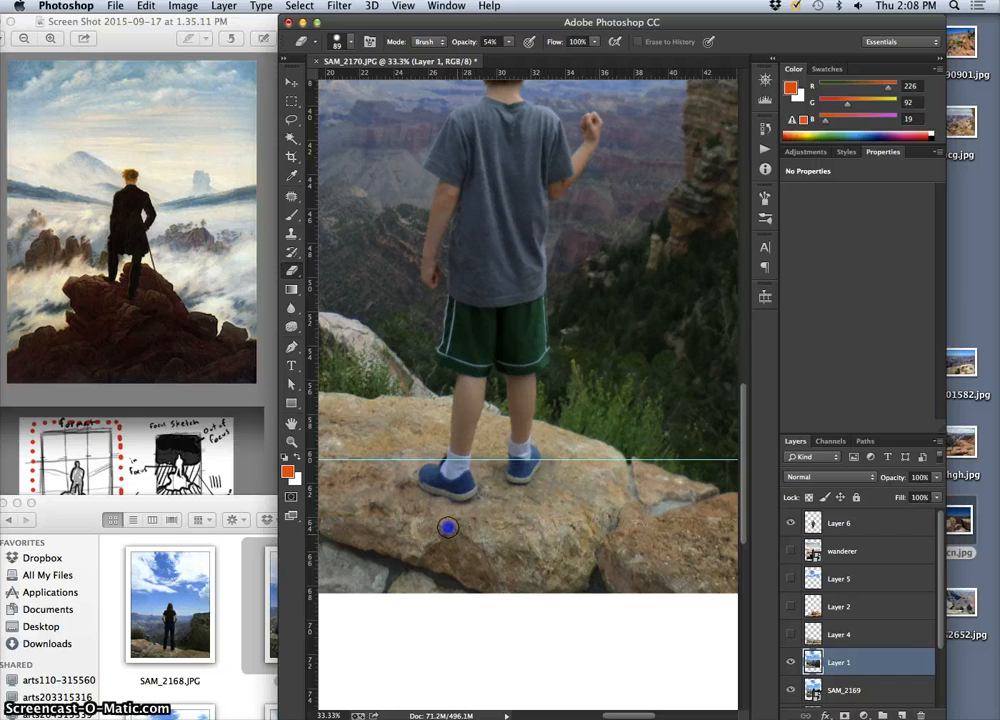
left_click_drag(459, 517, 469, 513)
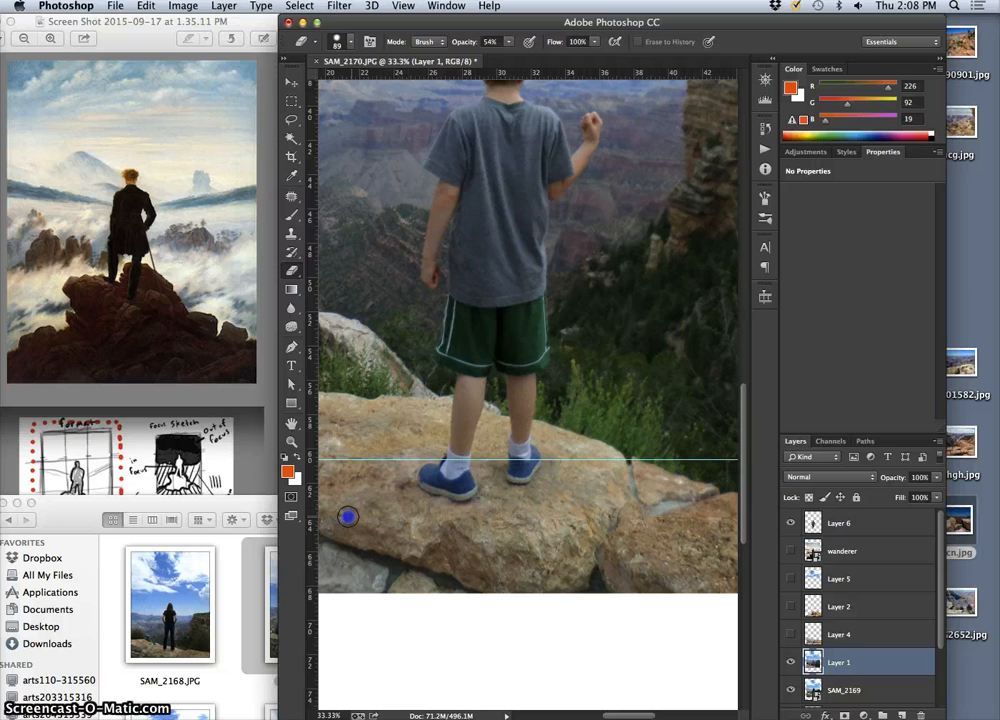
Continue erasing the Layer 1 seam across the rocks left of the boy, out to the photo's left edge
left_click_drag(442, 517, 556, 510)
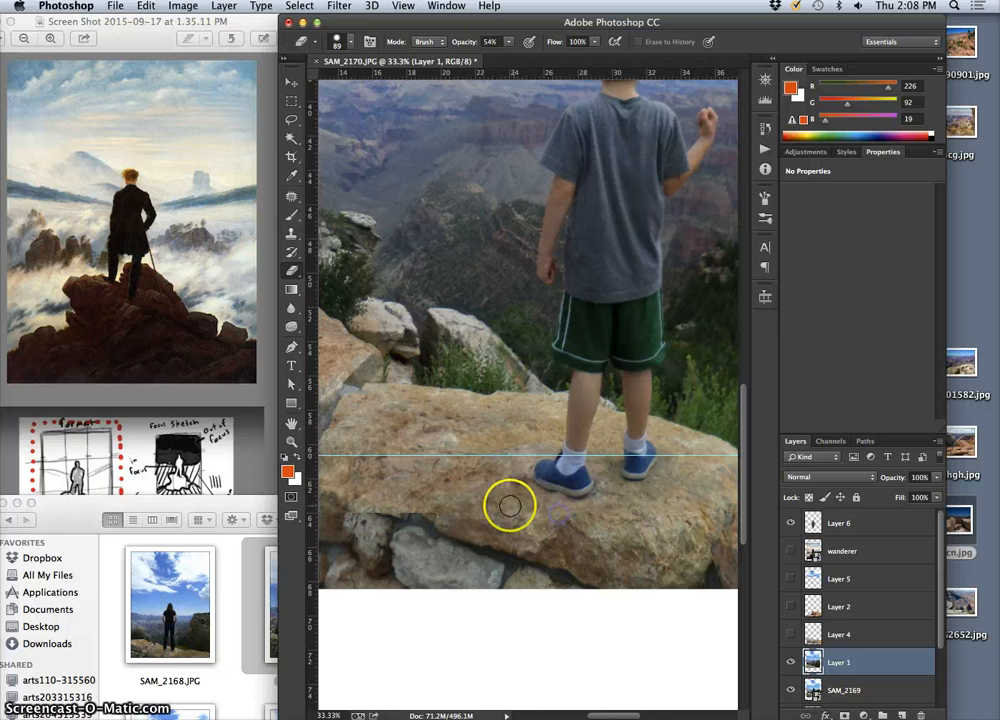
left_click(455, 513)
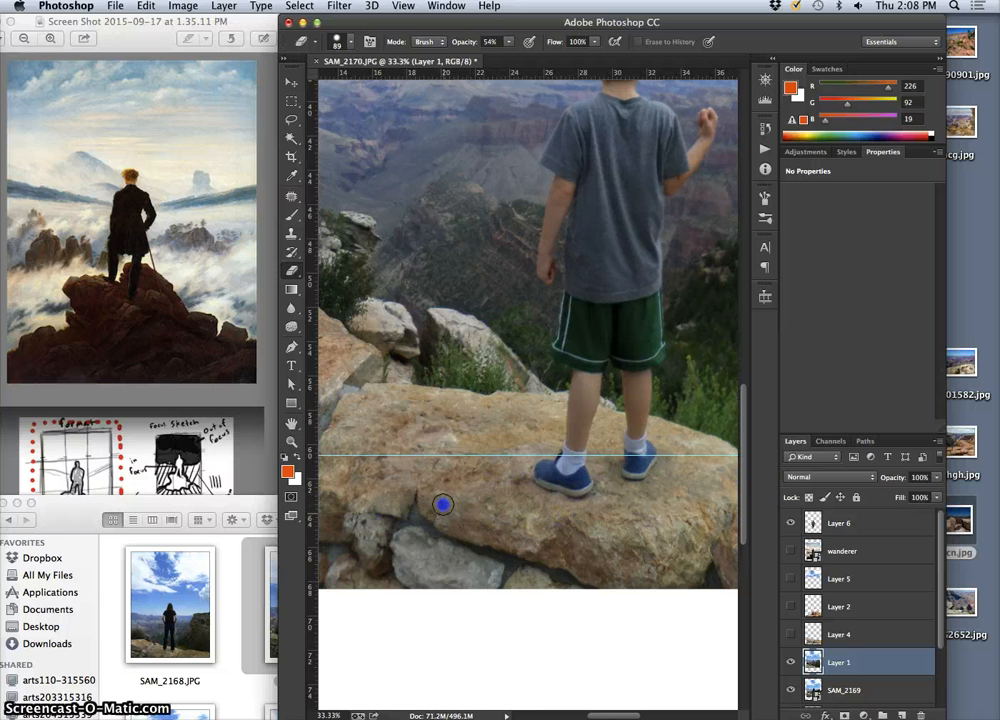
left_click_drag(487, 522, 508, 534)
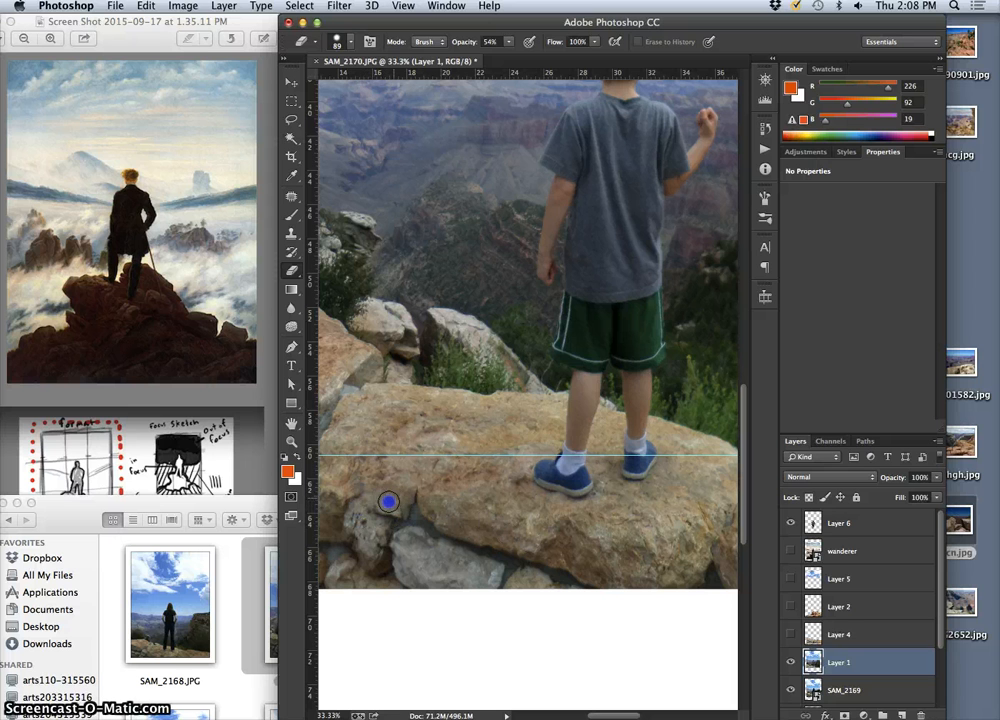
left_click_drag(396, 491, 376, 515)
left_click_drag(351, 516, 461, 483)
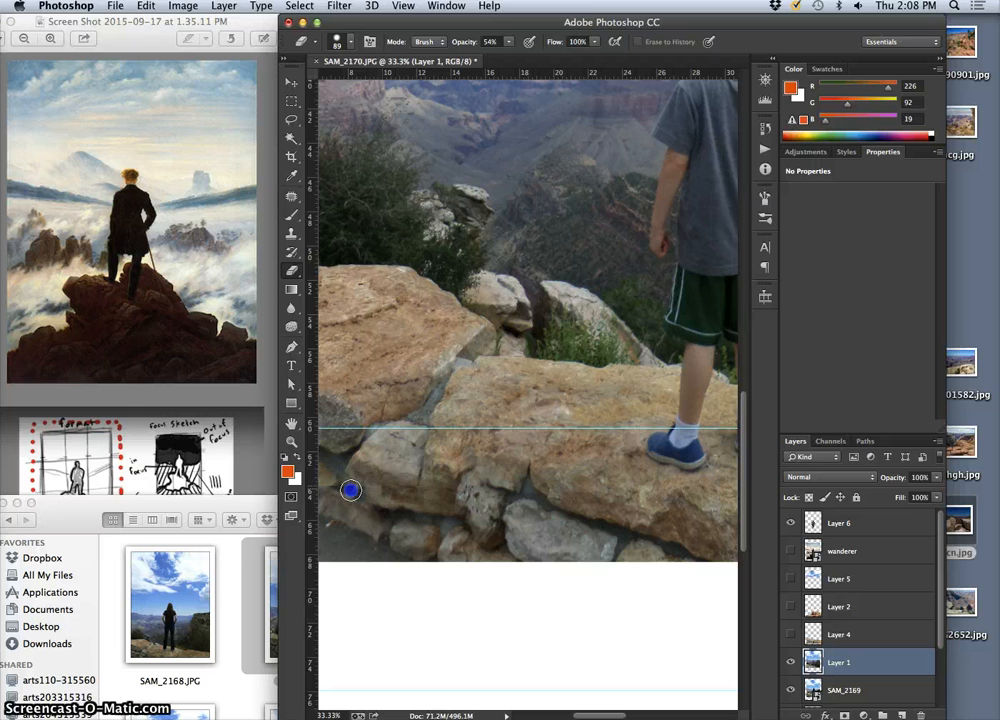
left_click_drag(358, 497, 342, 468)
mouse_move(367, 508)
left_mouse_down()
mouse_move(399, 546)
mouse_move(378, 506)
mouse_move(353, 487)
mouse_move(365, 500)
mouse_move(477, 505)
left_mouse_up()
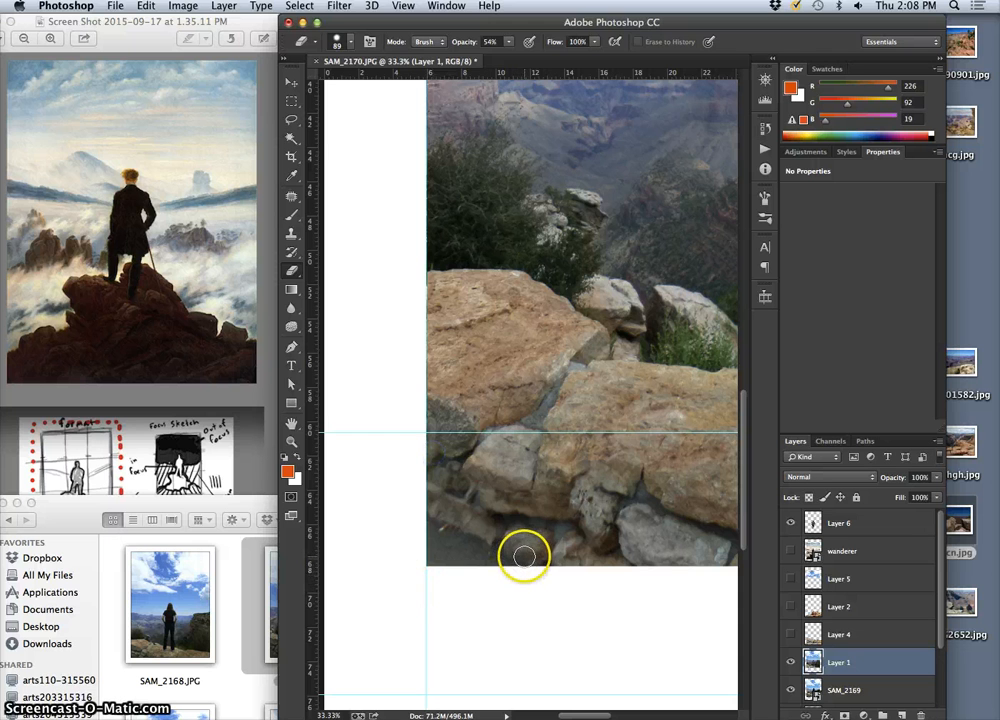
Check the blended rock seam in the full composition and up close at the photo's lower-left corner
key("super+minus")
key("super+minus")
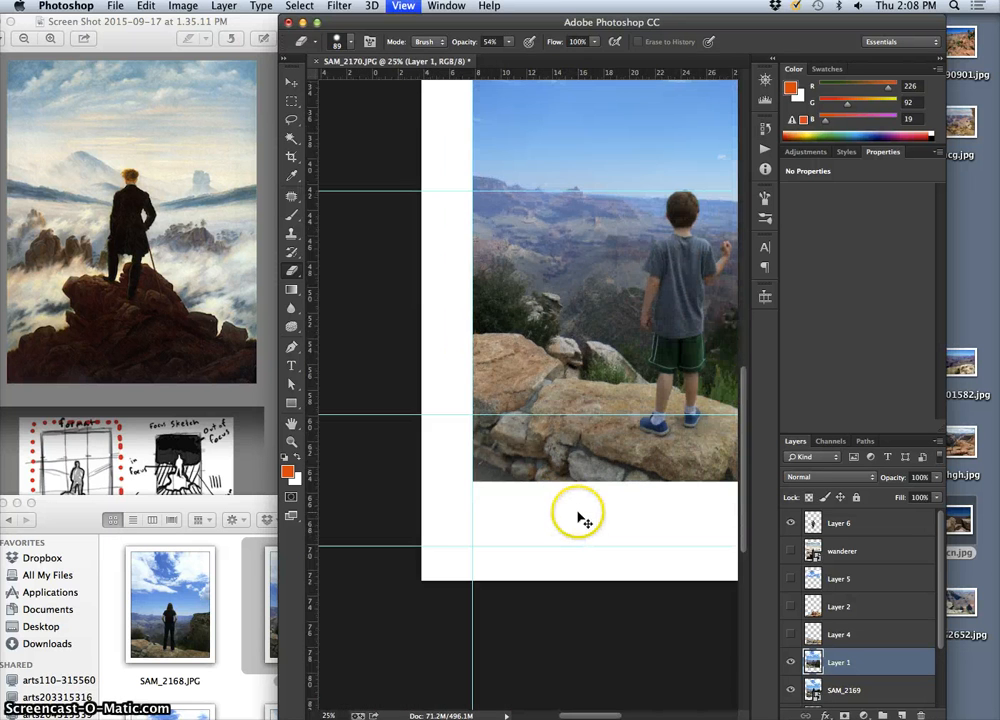
key("super+minus")
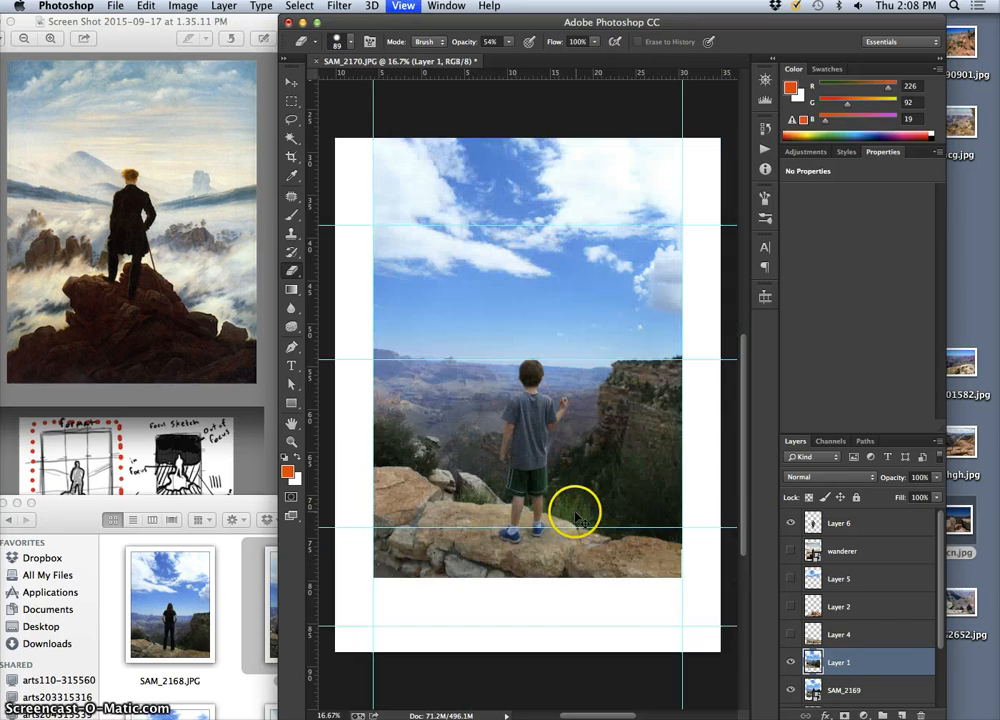
key("super+plus")
key("super+plus")
key("super+plus")
left_click_drag(414, 573, 641, 335)
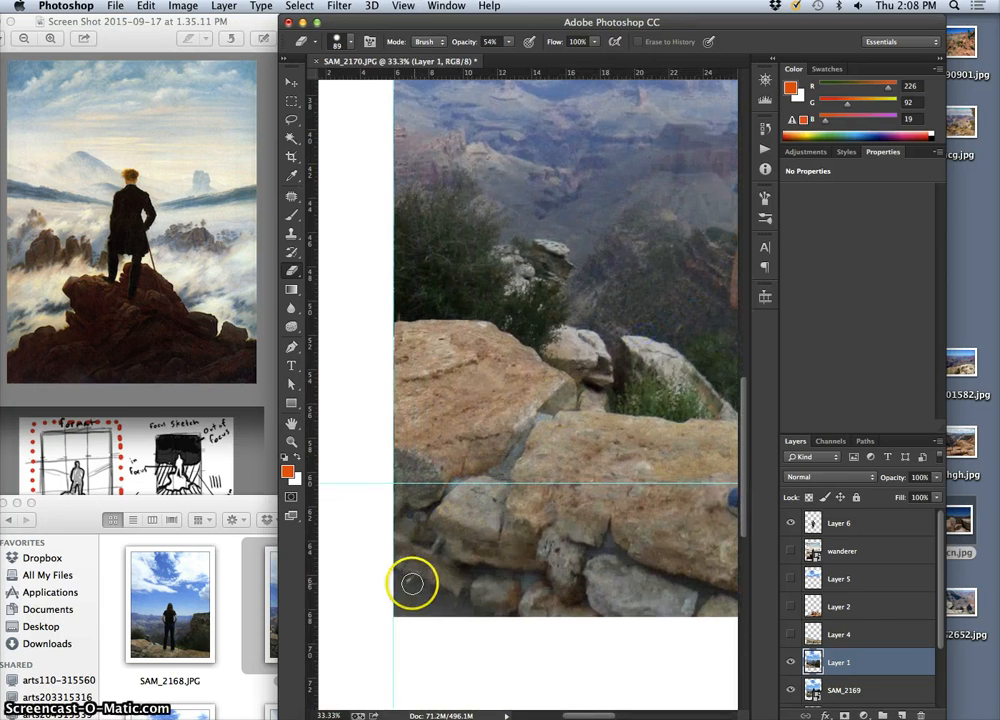
Compare the full composition with and without Layer 4, leaving its larger foreground rocks visible
key("super+minus")
key("super+minus")
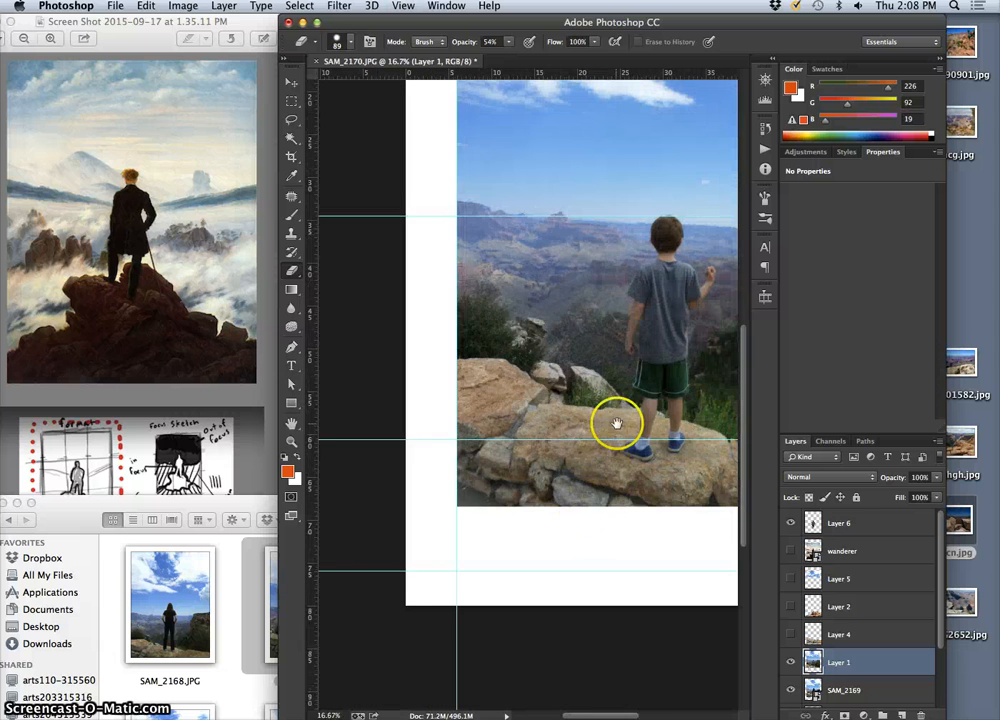
left_click_drag(616, 422, 492, 450)
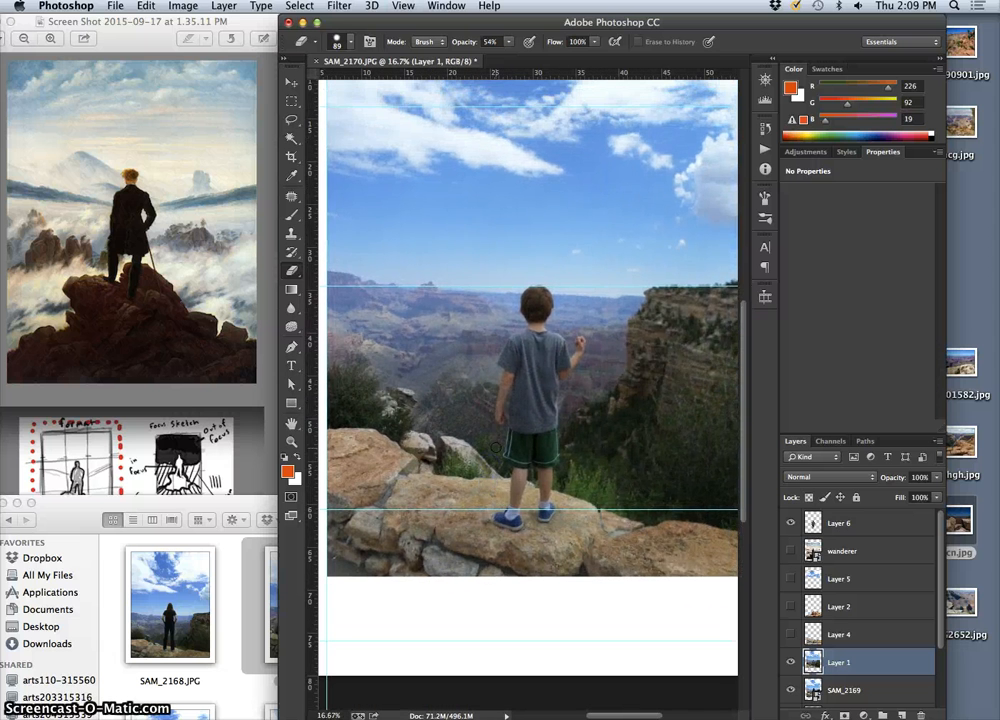
key("super+minus")
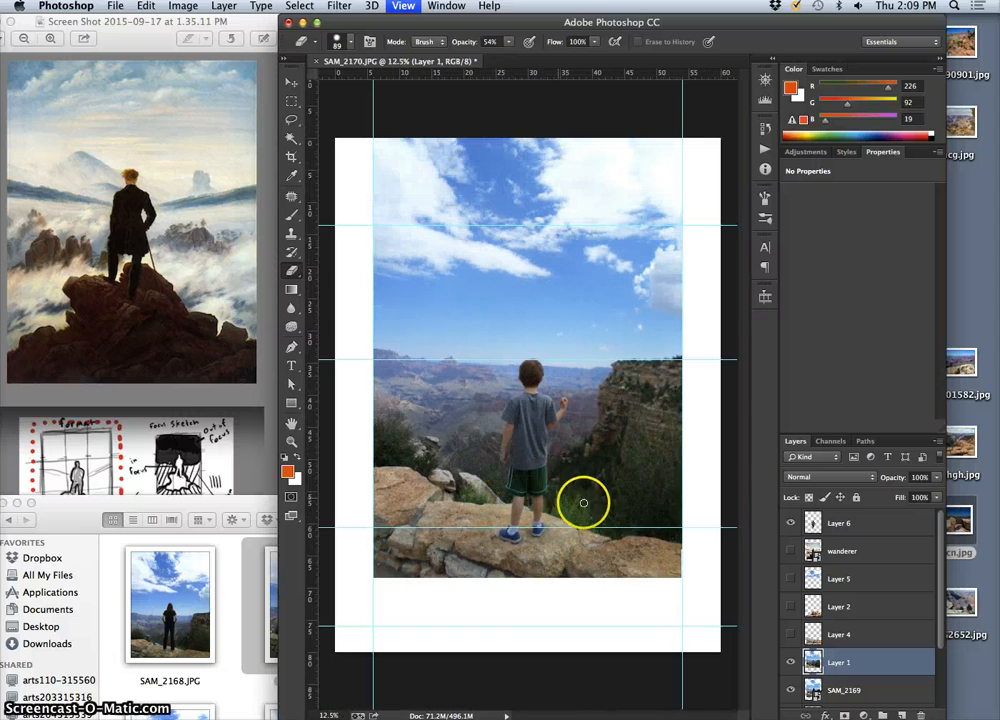
left_click(791, 634)
left_click(791, 634)
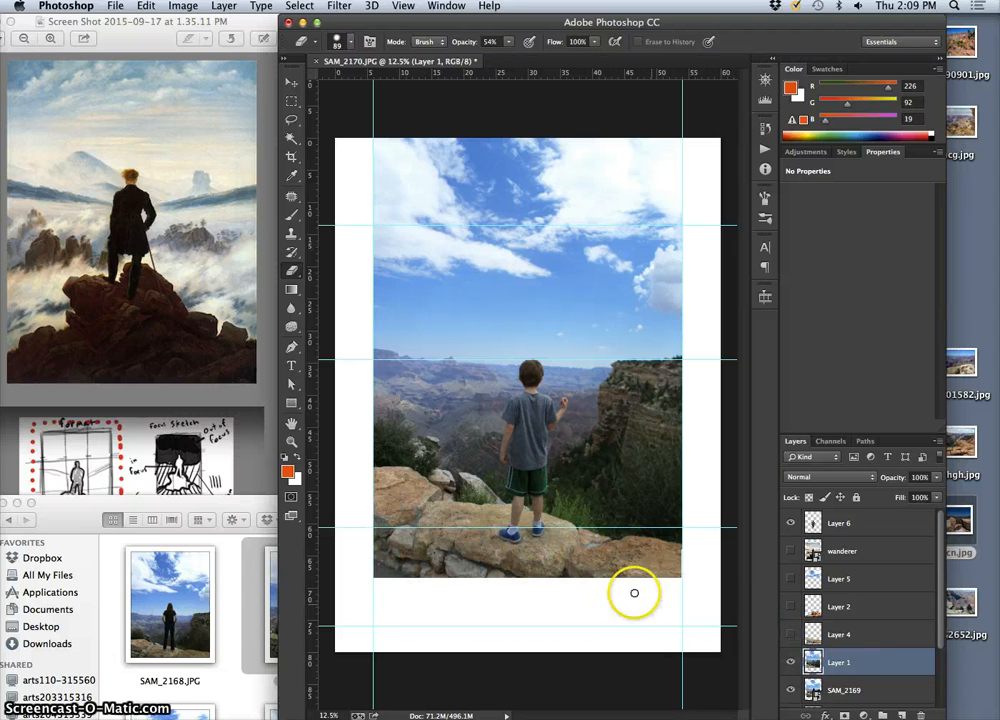
left_click(791, 634)
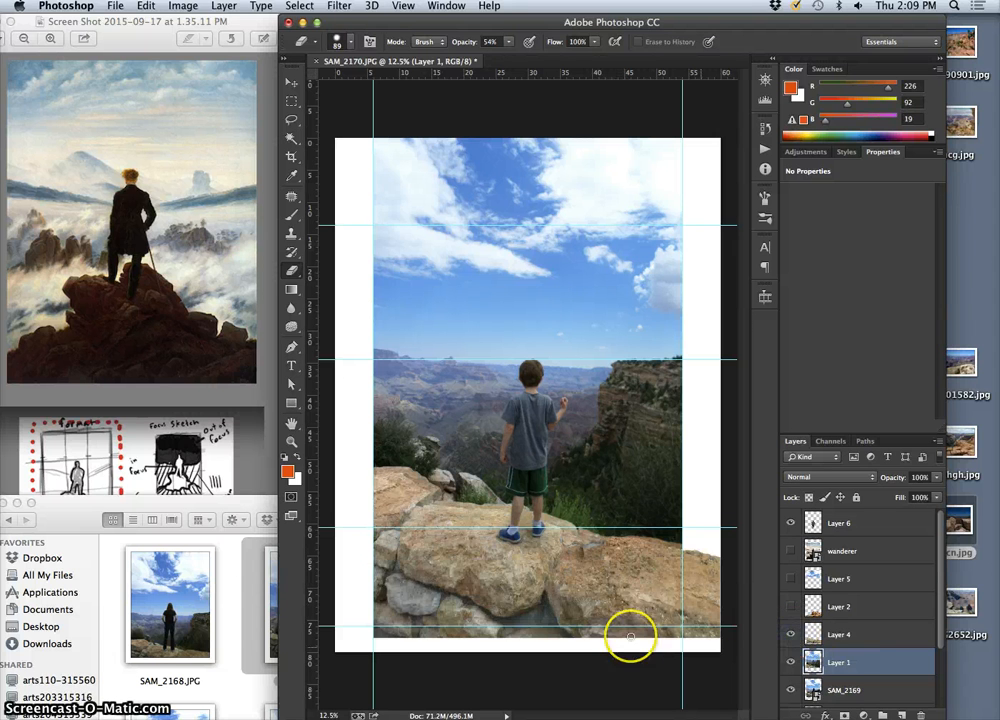
Nudge the Layer 4 rocks slightly up and to the right, away from the photo's left vertical guide
key("super+equal")
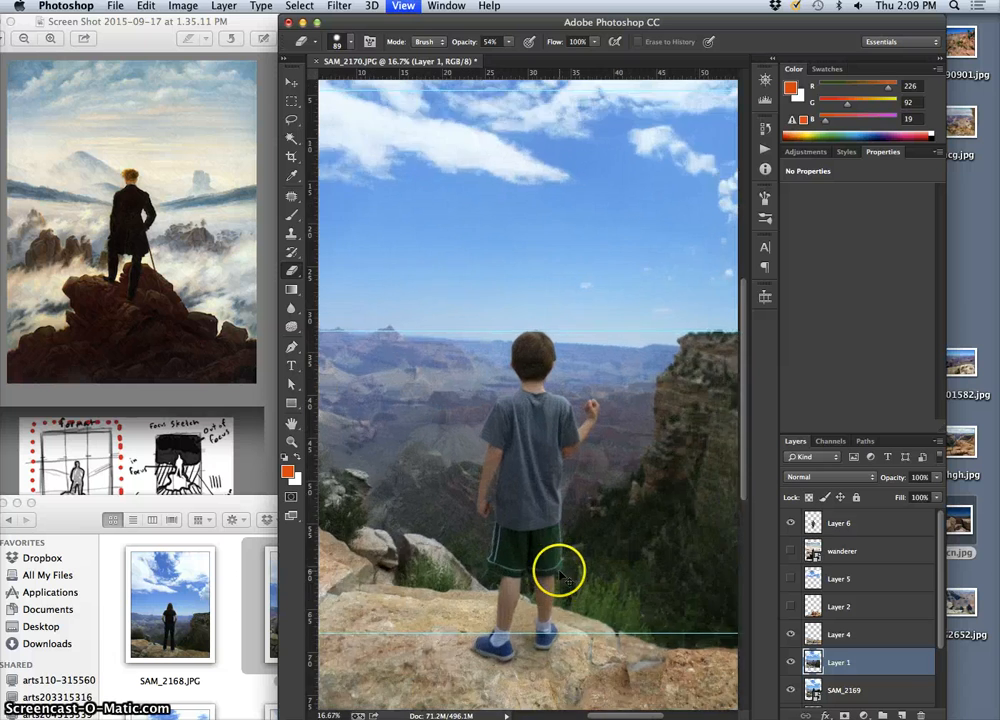
key("super+equal")
scroll(555, 365, "down", 5)
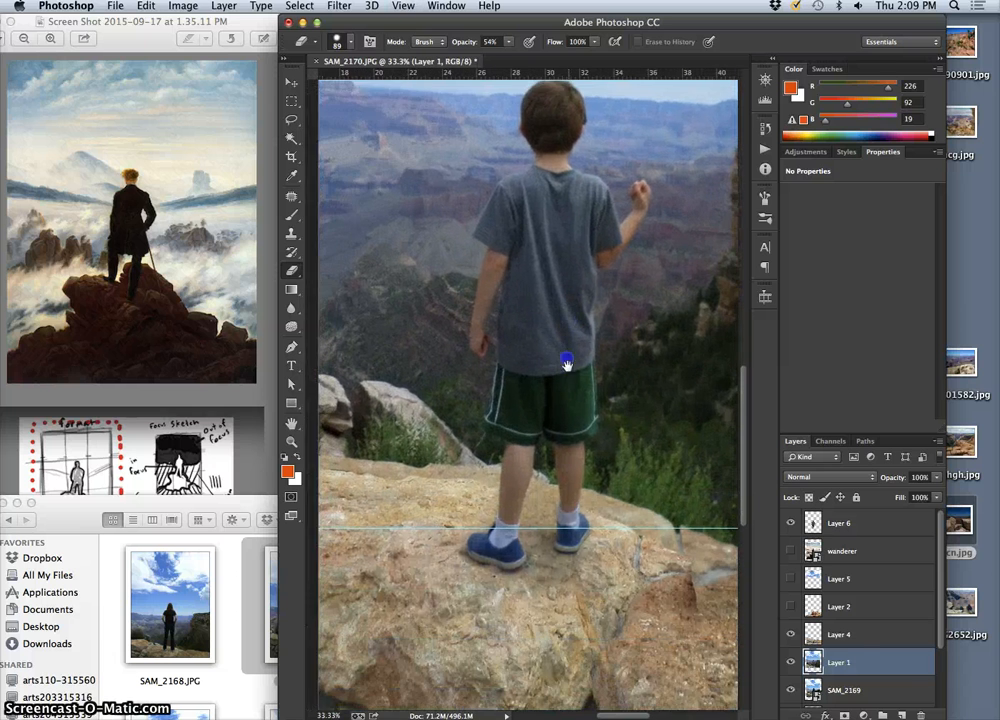
left_click(838, 634)
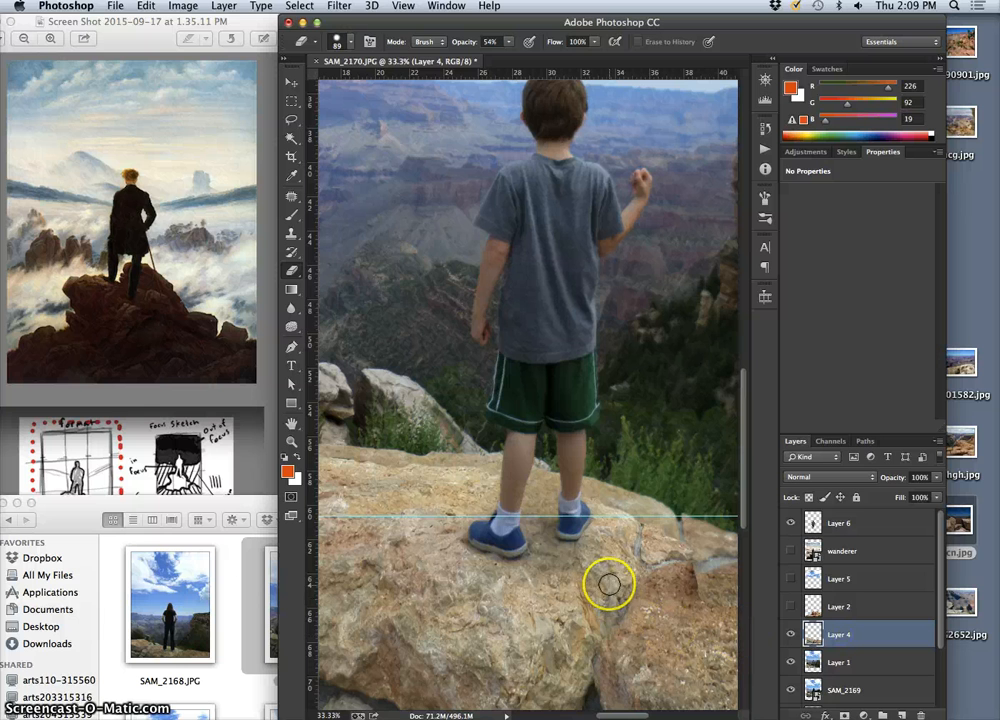
key("super+minus")
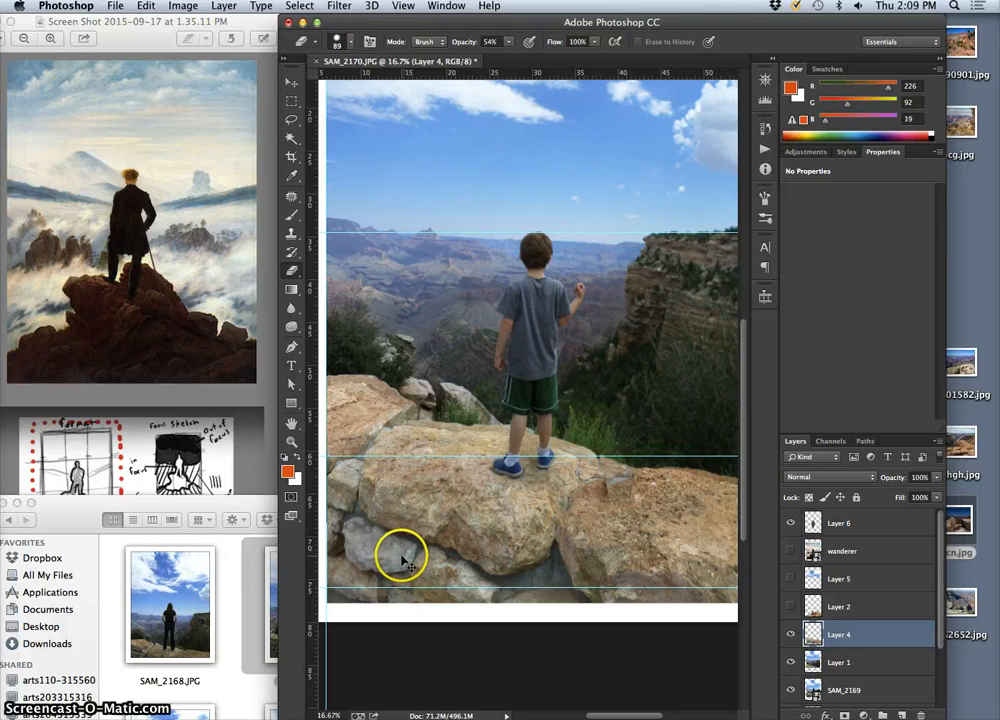
left_click(292, 83)
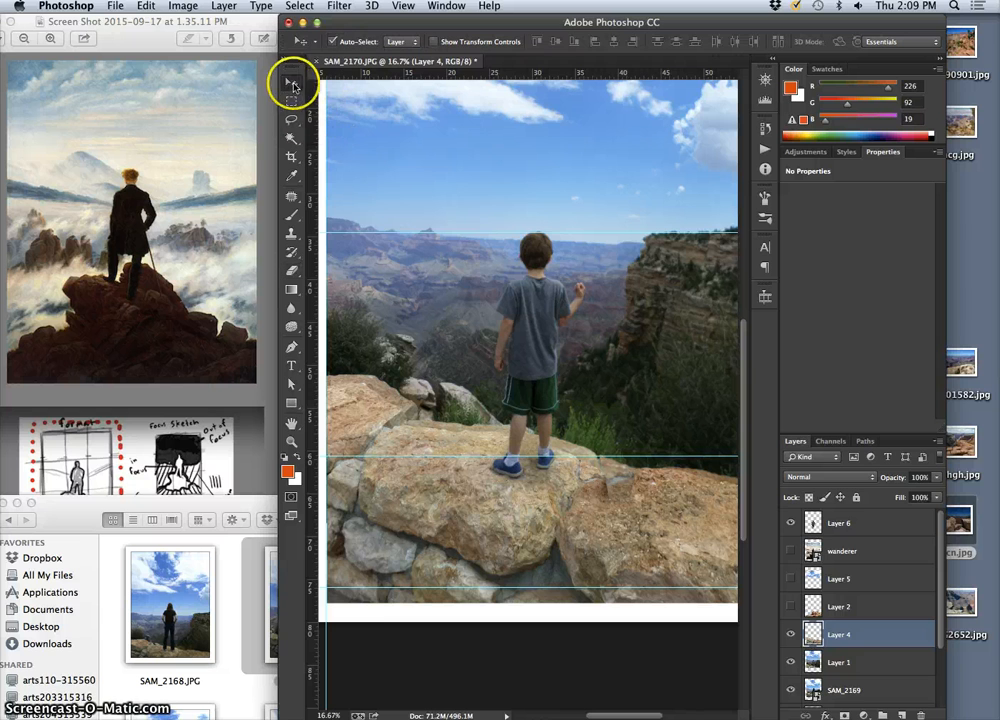
mouse_move(530, 503)
left_mouse_down()
mouse_move(532, 495)
mouse_move(529, 503)
left_mouse_up()
key("shift+Right")
key("shift+Right")
key("shift+Right")
key("shift+Right")
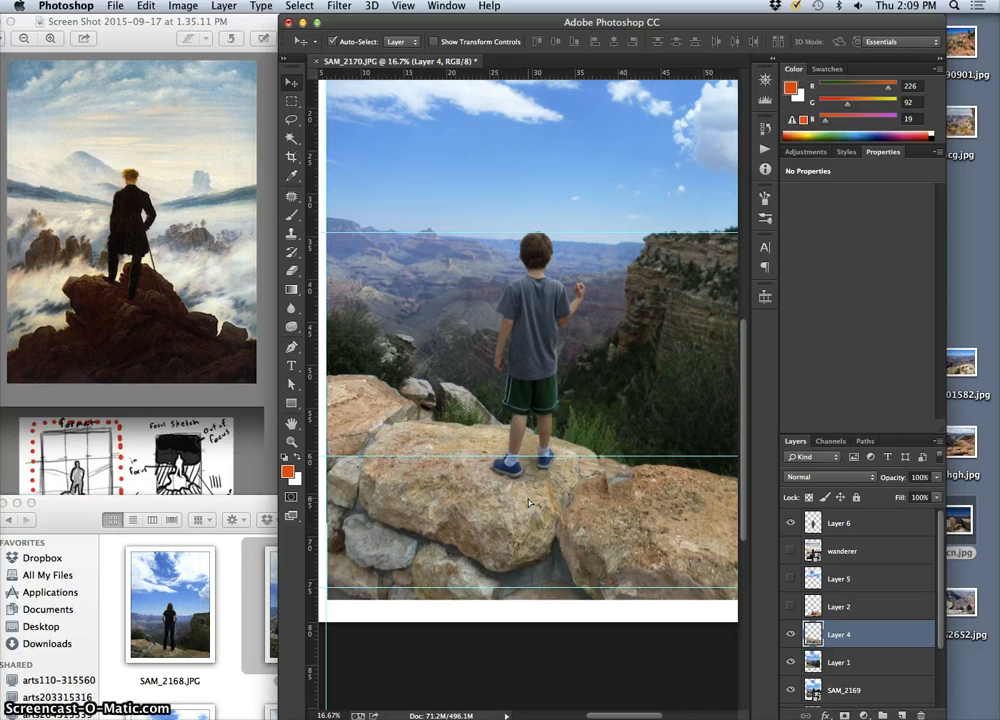
key("shift+Right")
key("shift+Right")
key("shift+Right")
key("shift+Right")
key("shift+Right")
key("shift+Right")
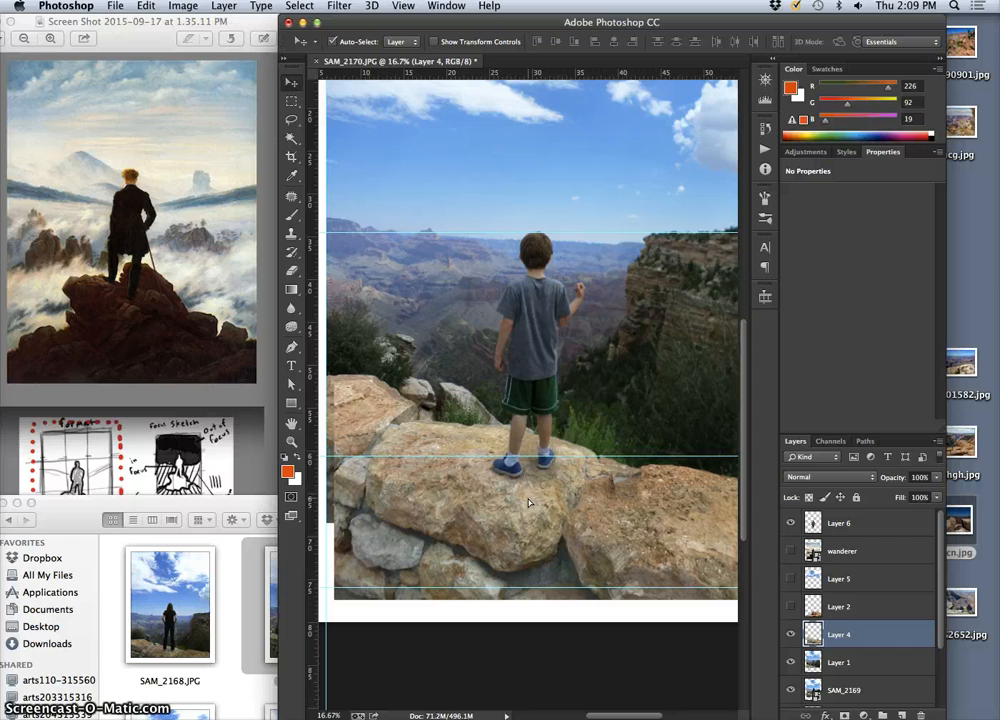
key("shift+Right")
key("shift+Right")
key("shift+Right")
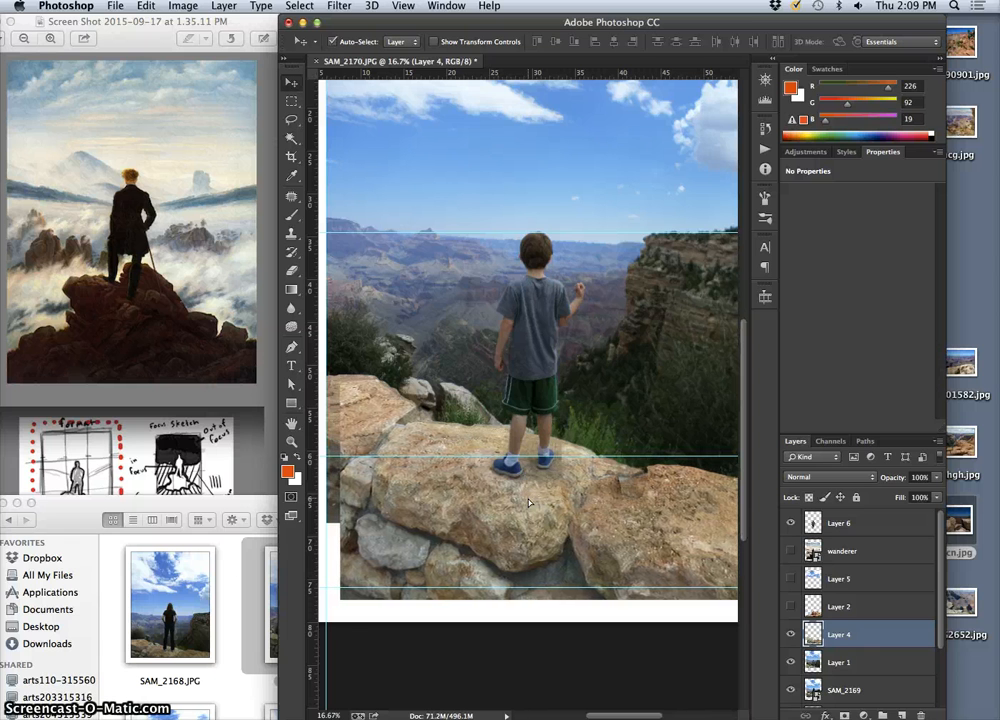
key("shift+Right")
key("shift+Right")
key("shift+Right")
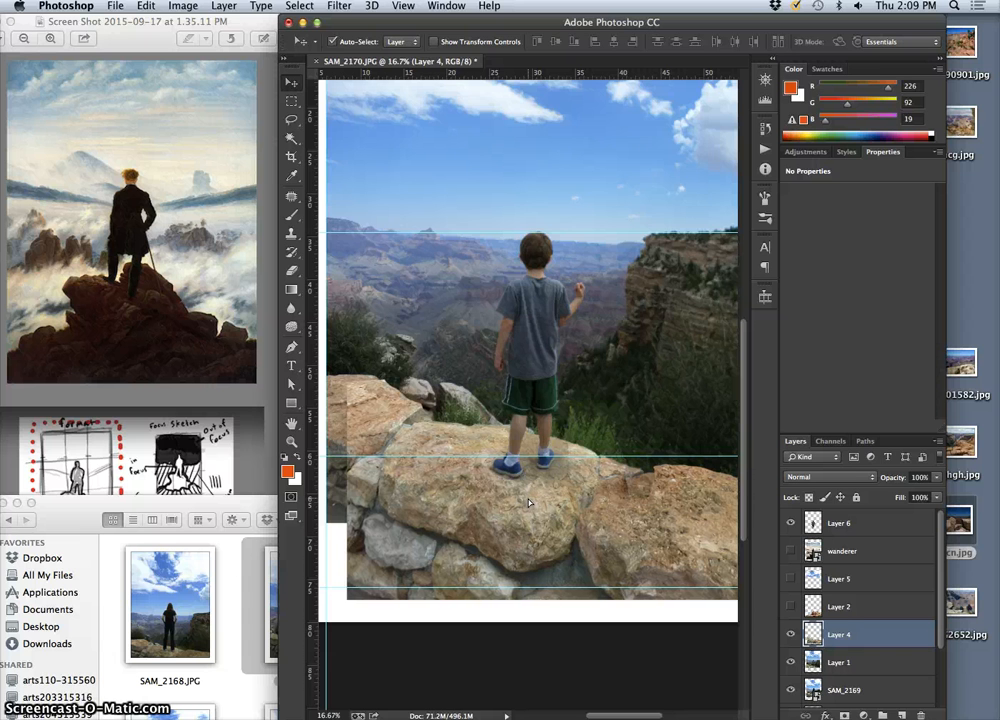
Nudge Layer 4 slightly down and back left until its left edge meets the vertical guide
key("shift+Down")
key("shift+Down")
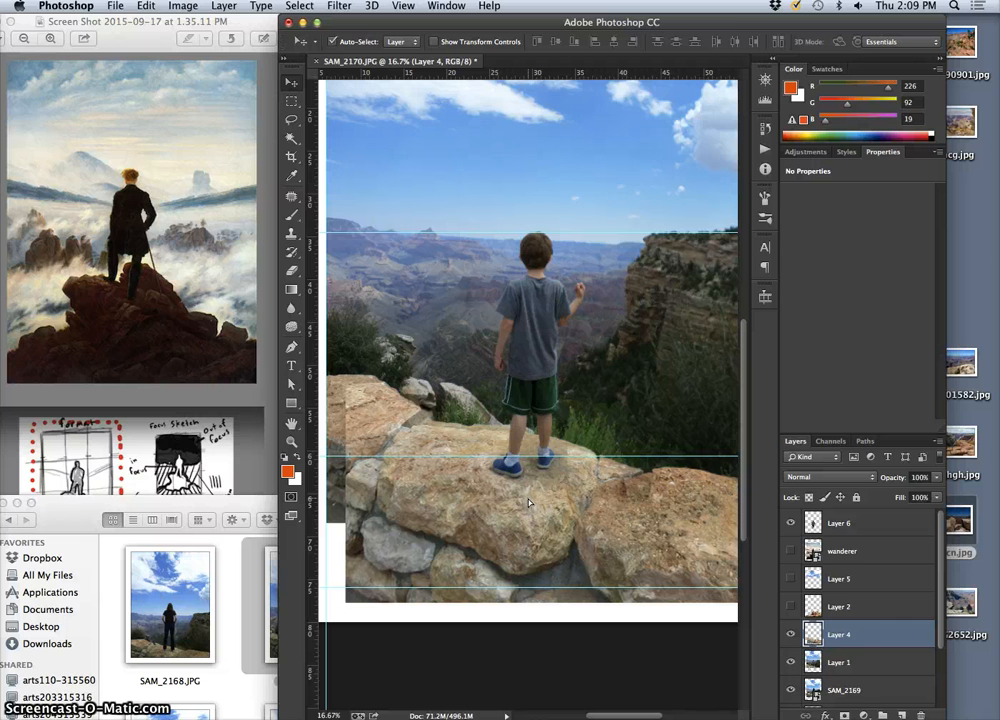
key("shift+Left")
key("shift+Left")
key("shift+Left")
key("shift+Left")
key("shift+Left")
key("shift+Left")
key("shift+Left")
key("shift+Left")
key("shift+Left")
key("shift+Left")
key("shift+Left")
key("shift+Left")
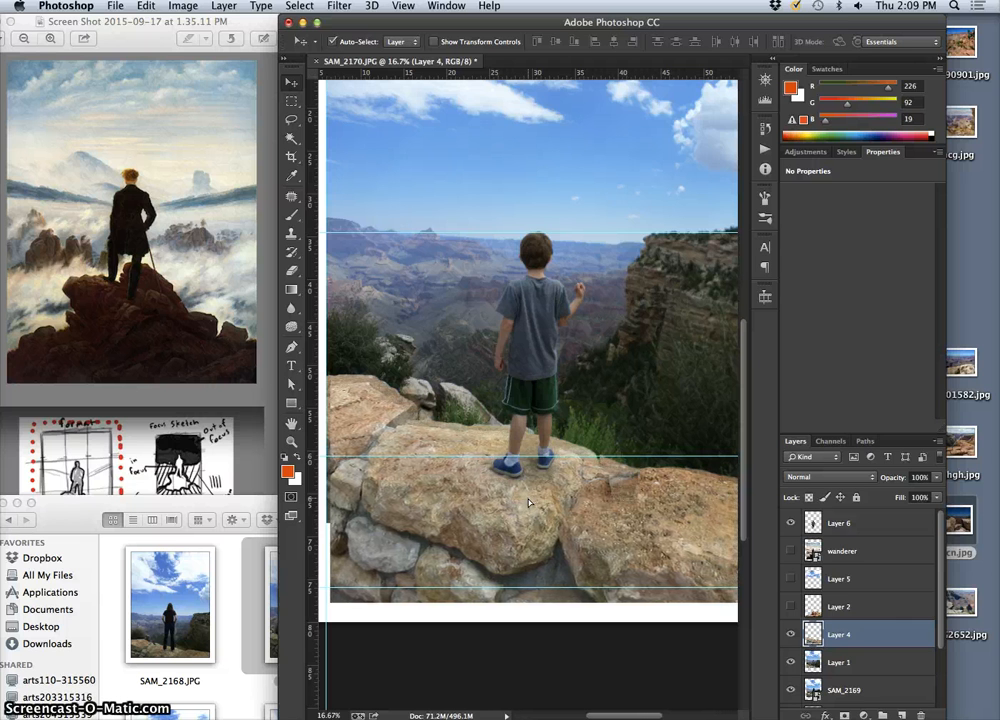
key("shift+Left")
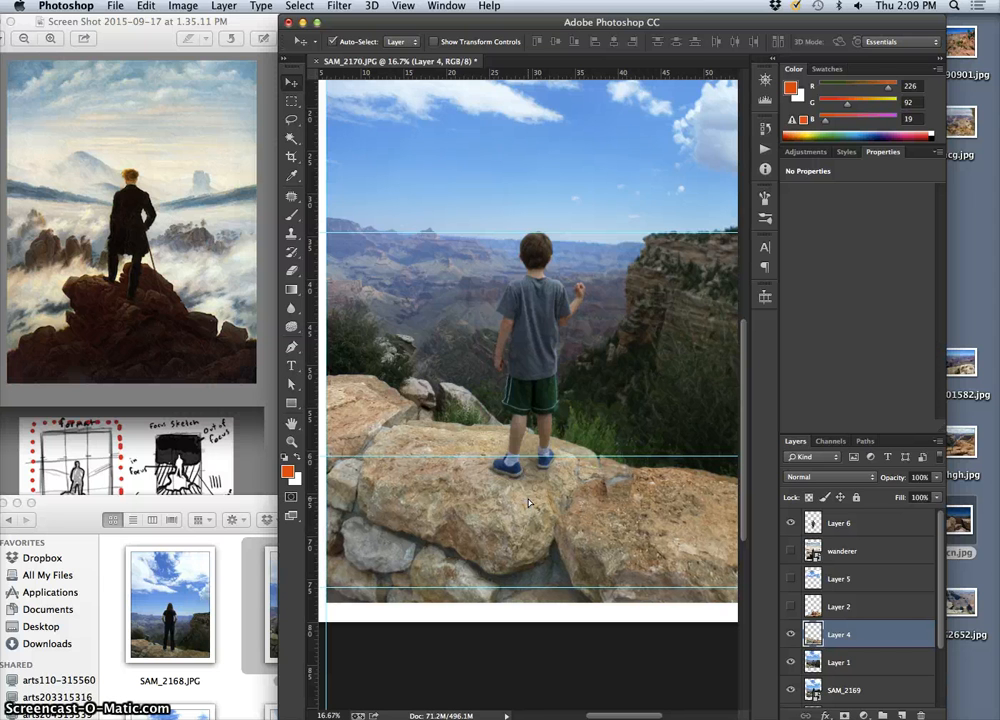
key("shift+Left")
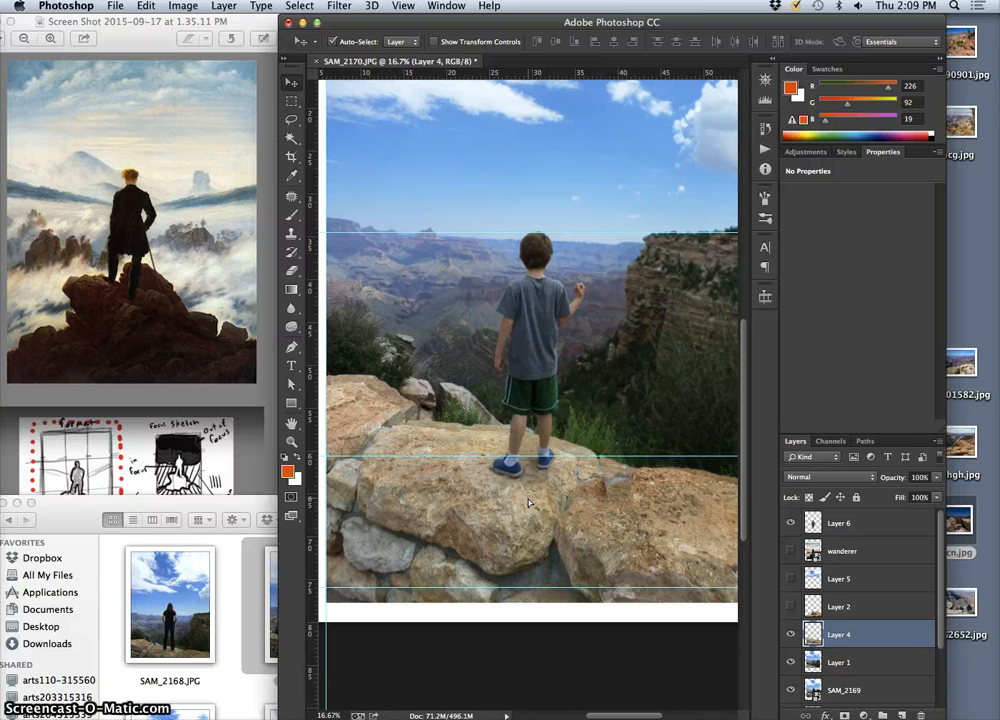
Stretch Layer 4 rightward to 108.39% width with Free Transform and shift it up to a Y position of 4637 px
key("ctrl+t")
key("ctrl+minus")
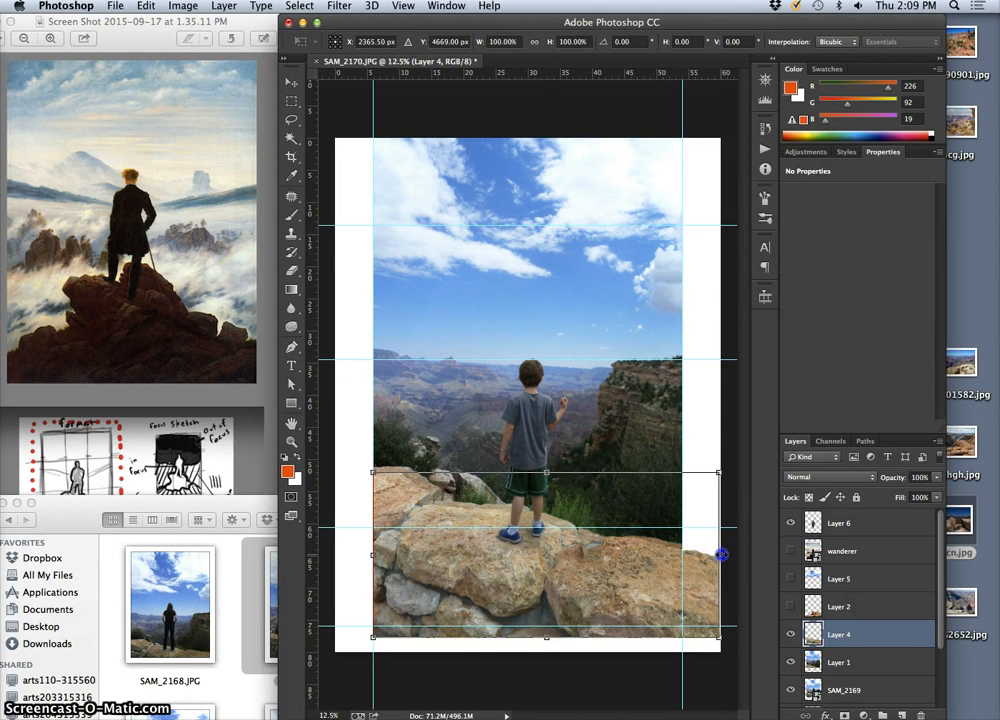
left_click_drag(721, 554, 751, 556)
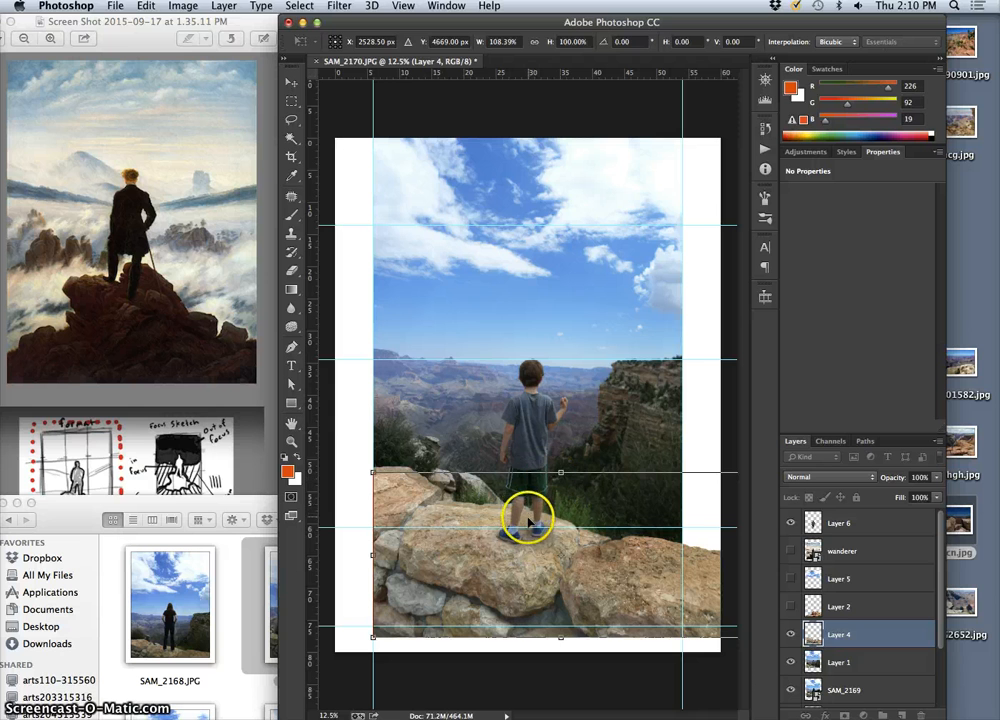
key("Up")
key("Up")
key("Up")
key("Up")
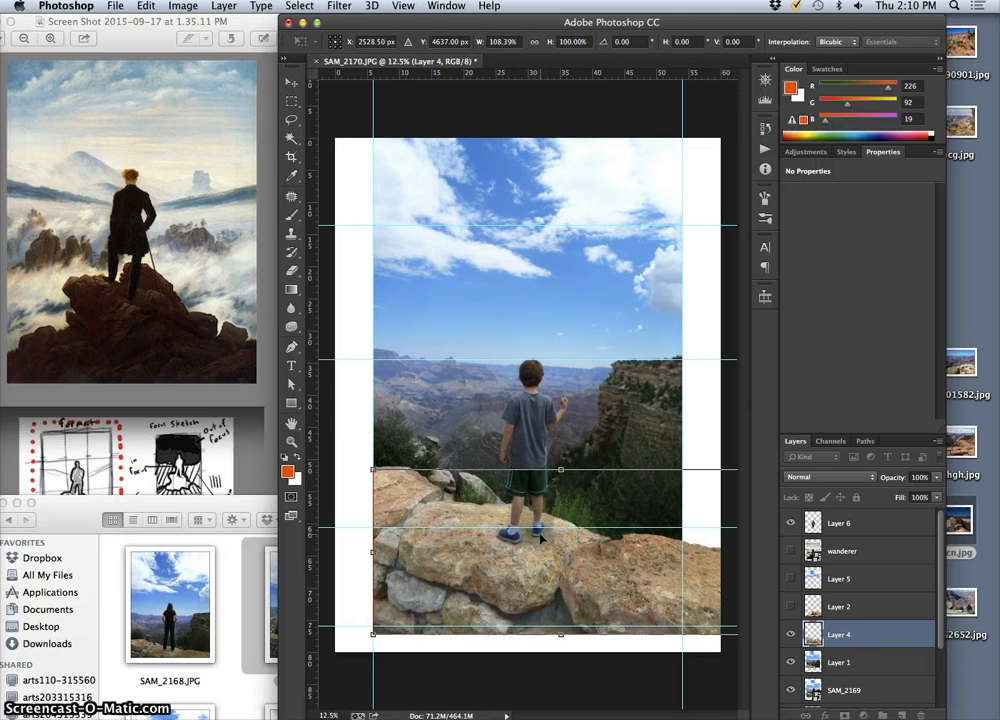
double_click(576, 544)
Inspect the boy's feet up close, comparing the rocks with Layer 6 and Layer 4 each shown and hidden
key("super+equal")
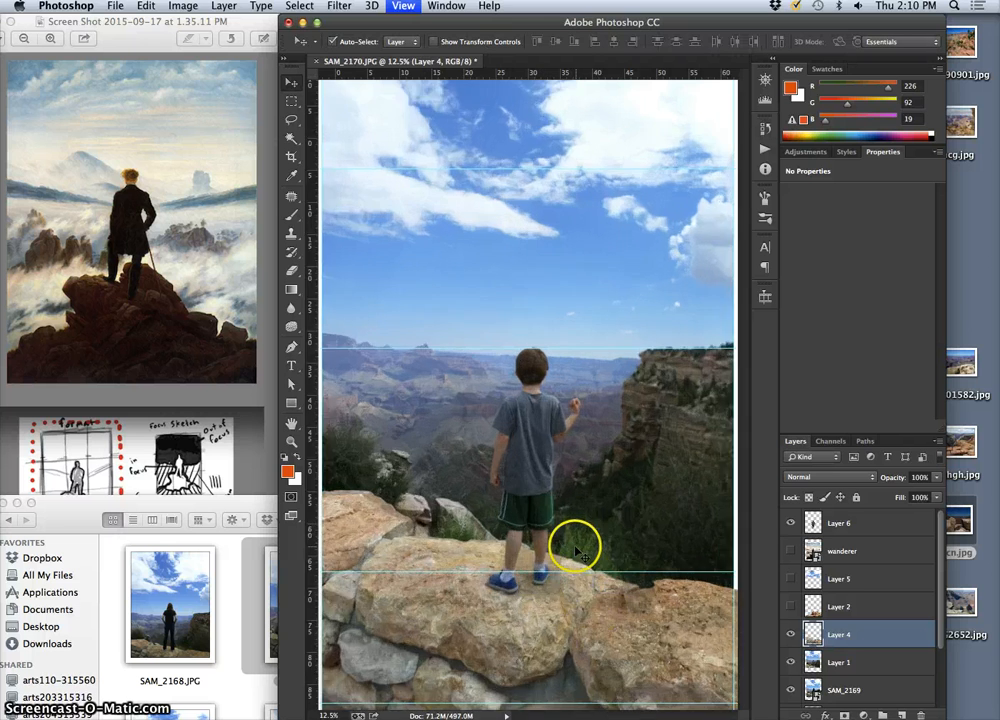
key("super+equal")
key("super+equal")
left_click_drag(540, 549, 554, 232)
left_click_drag(543, 537, 497, 403)
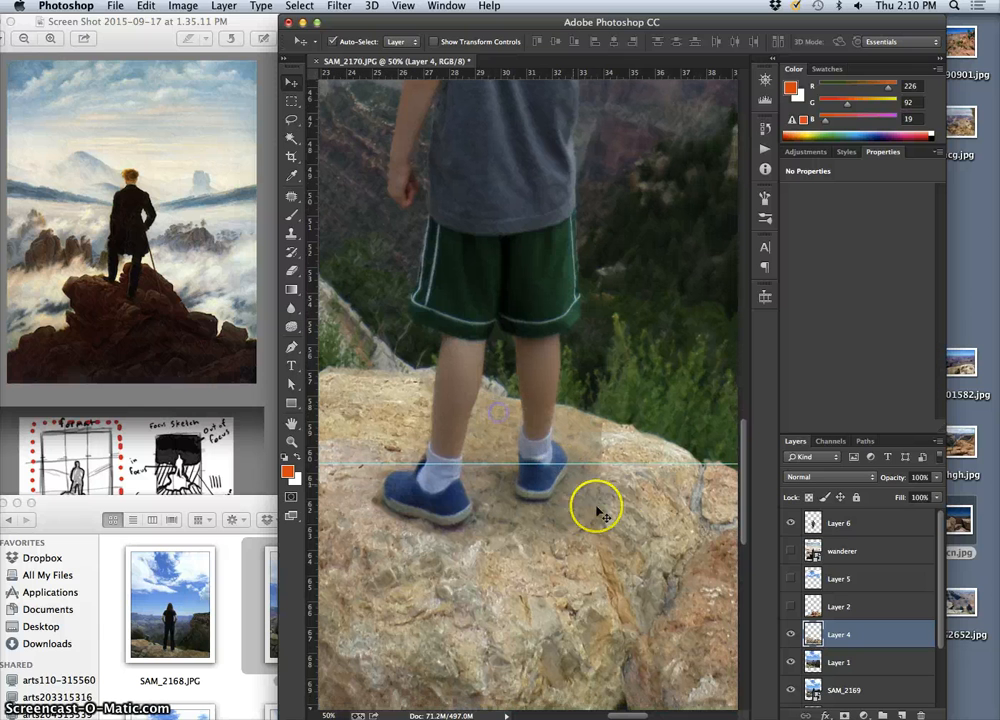
left_click(792, 524)
left_click(792, 524)
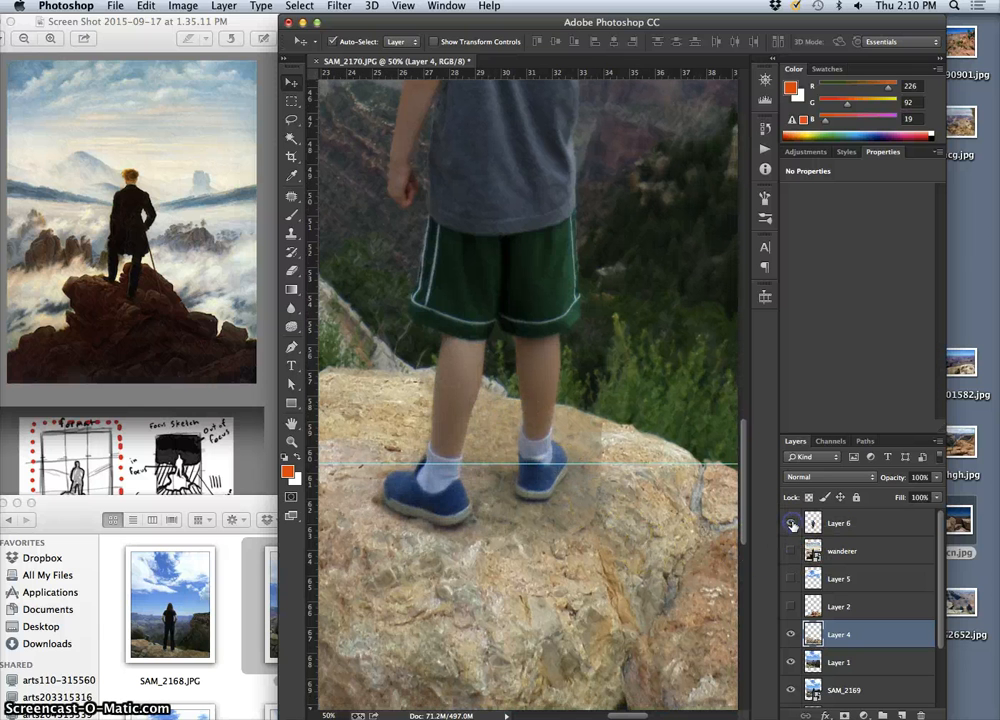
left_click(792, 524)
left_click(792, 524)
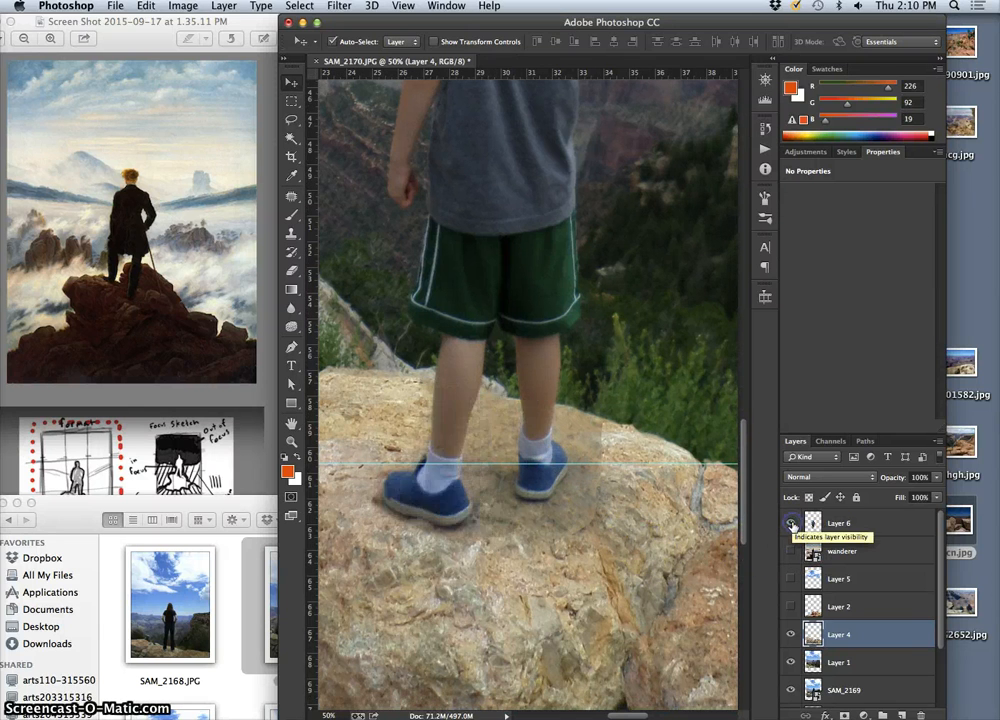
left_click(791, 634)
left_click(791, 634)
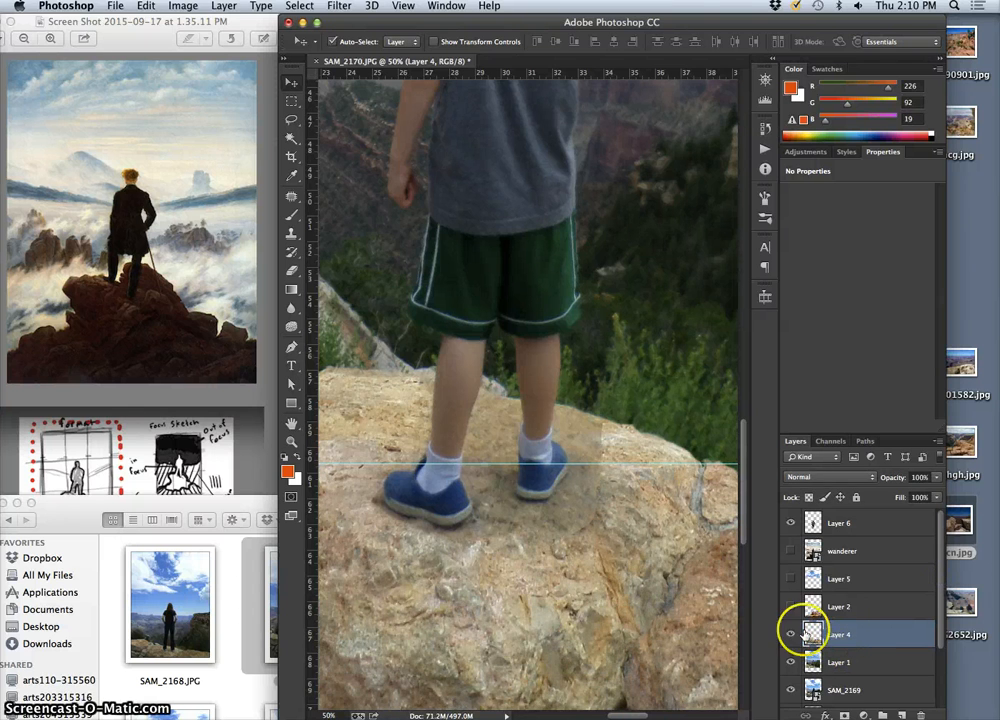
Try erasing the blurry patch beside the boy's right shoe on Layer 4, and make Layer 6 active
left_click(292, 269)
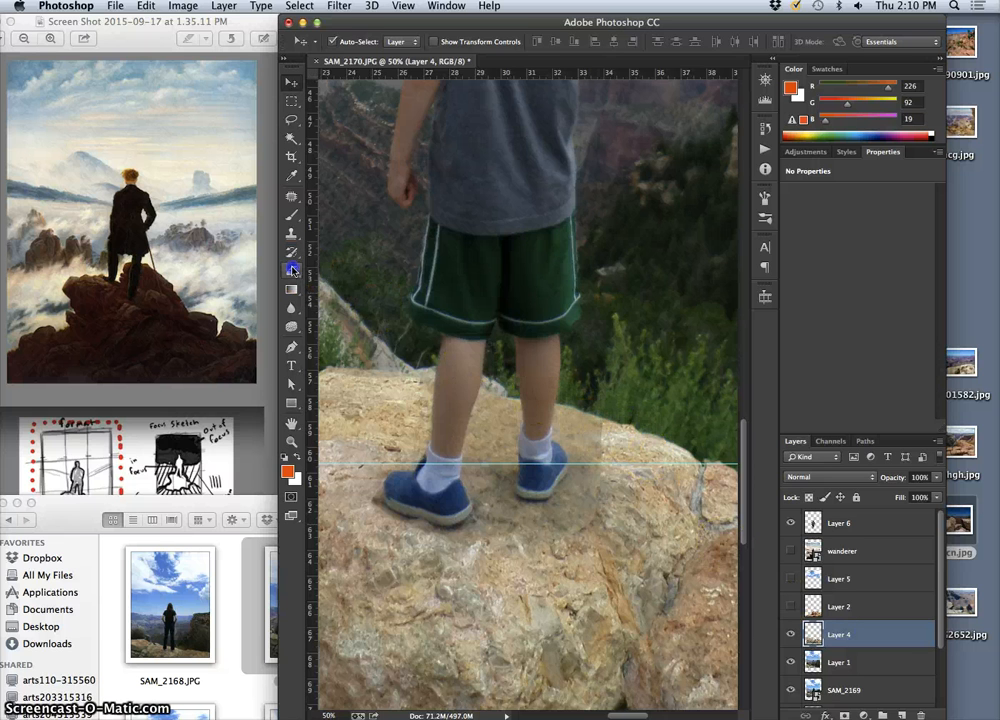
left_click(589, 428)
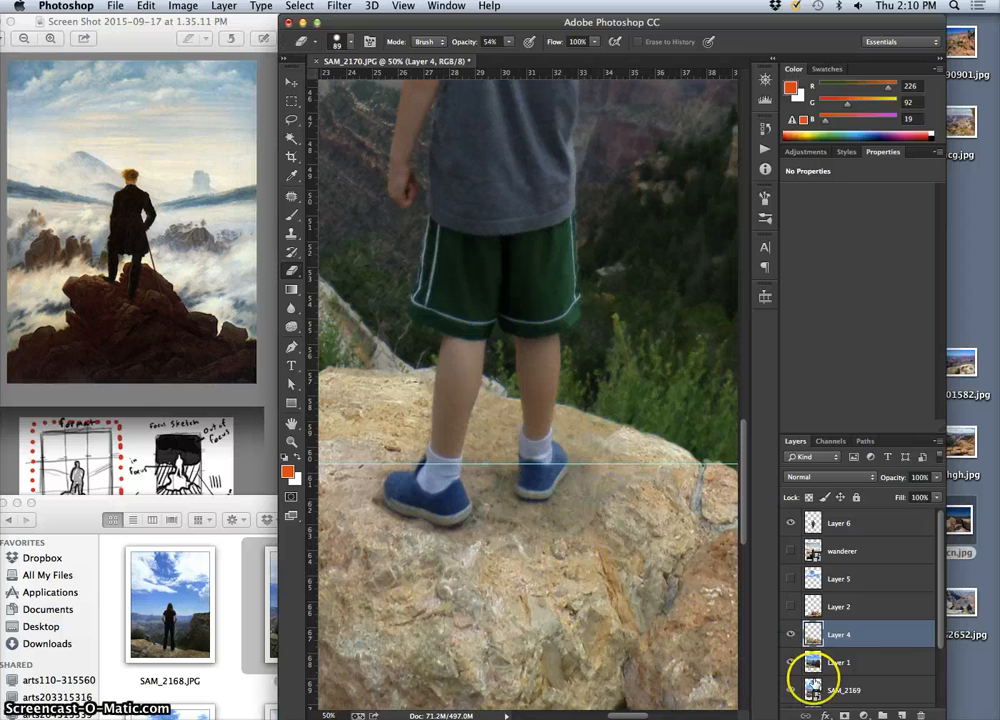
left_click(836, 525)
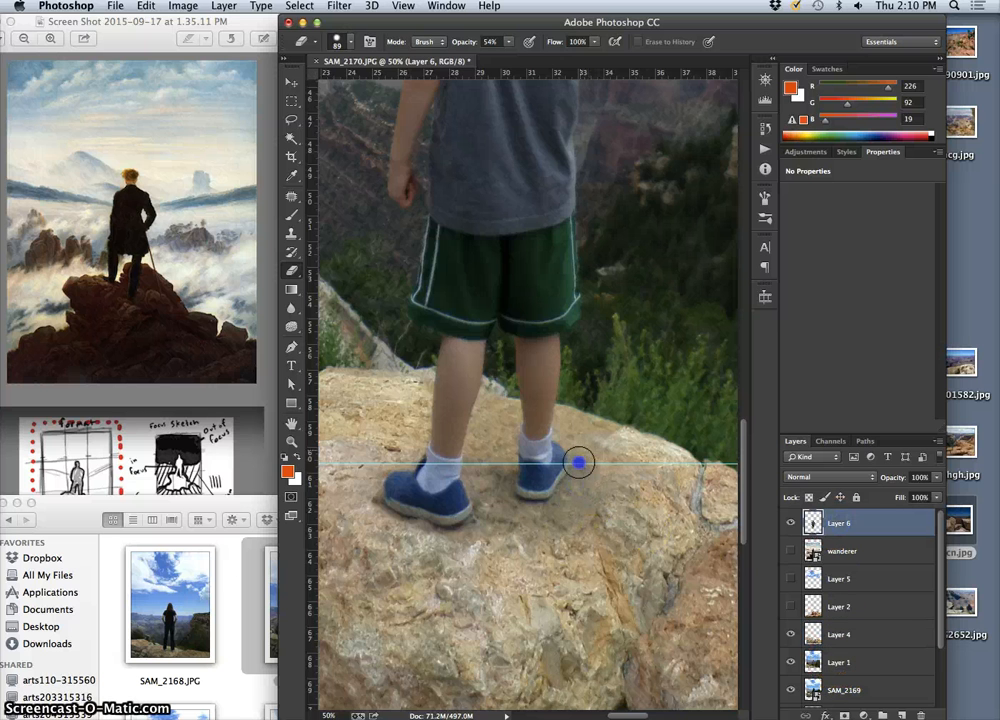
Hide the Layer 6 cutout and compare the area around the feet with Layer 1 shown and hidden
left_click(790, 522)
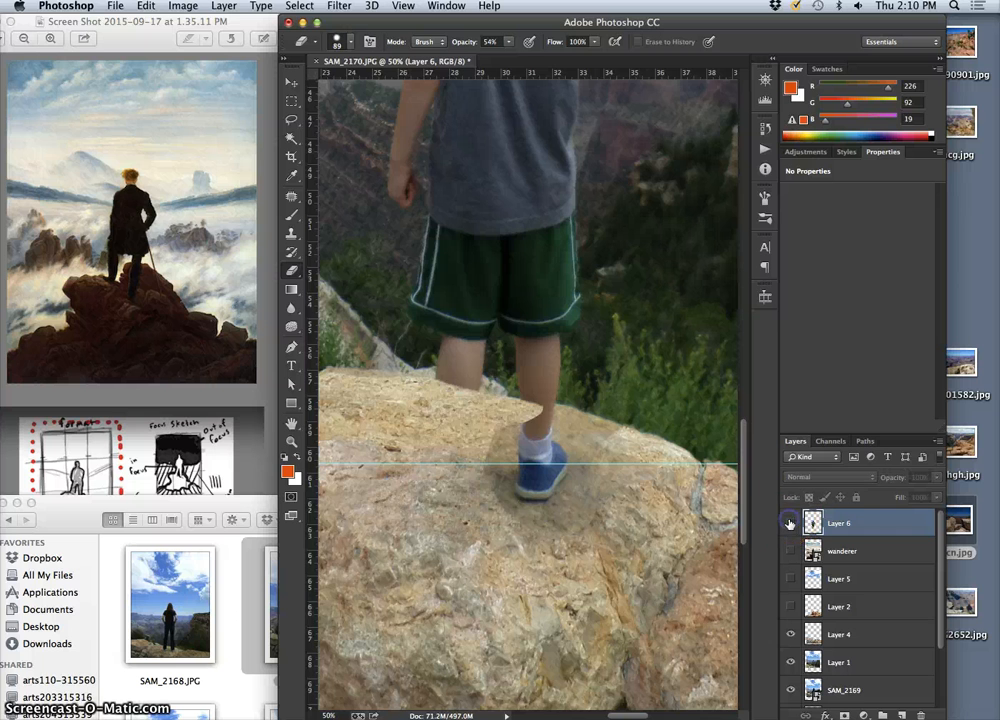
left_click(791, 522)
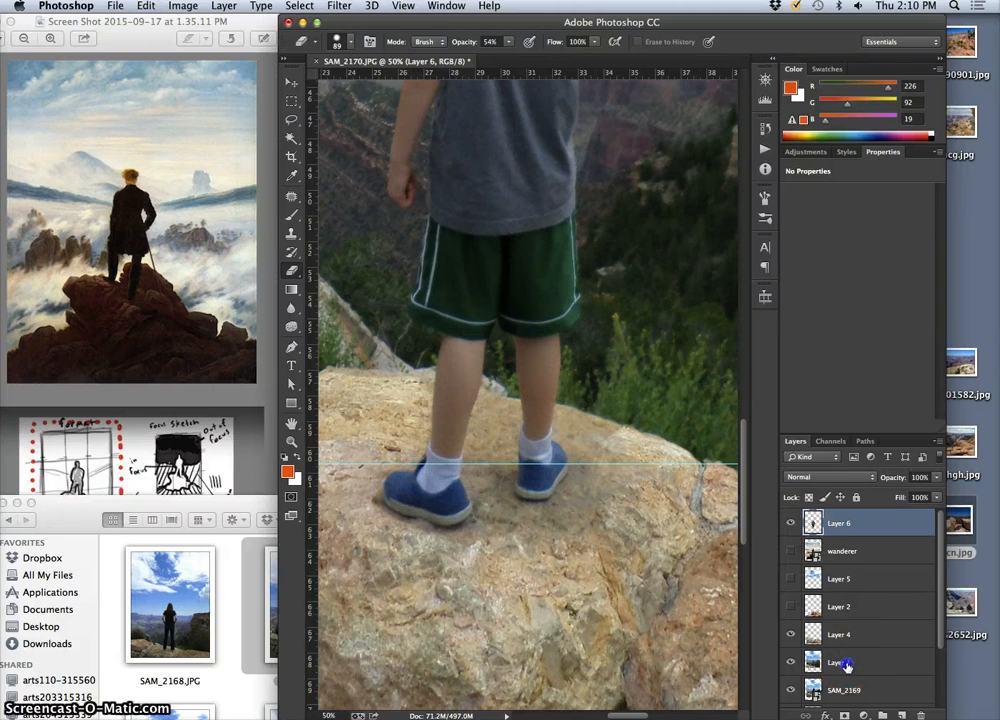
left_click(847, 665)
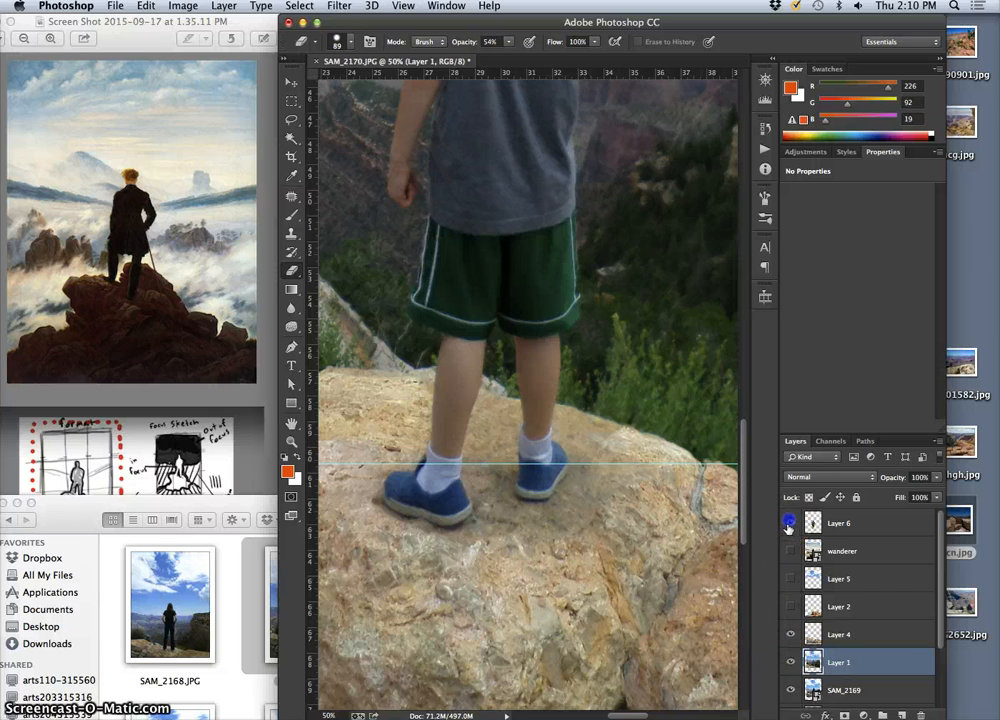
left_click(790, 523)
left_click(791, 662)
left_click(791, 662)
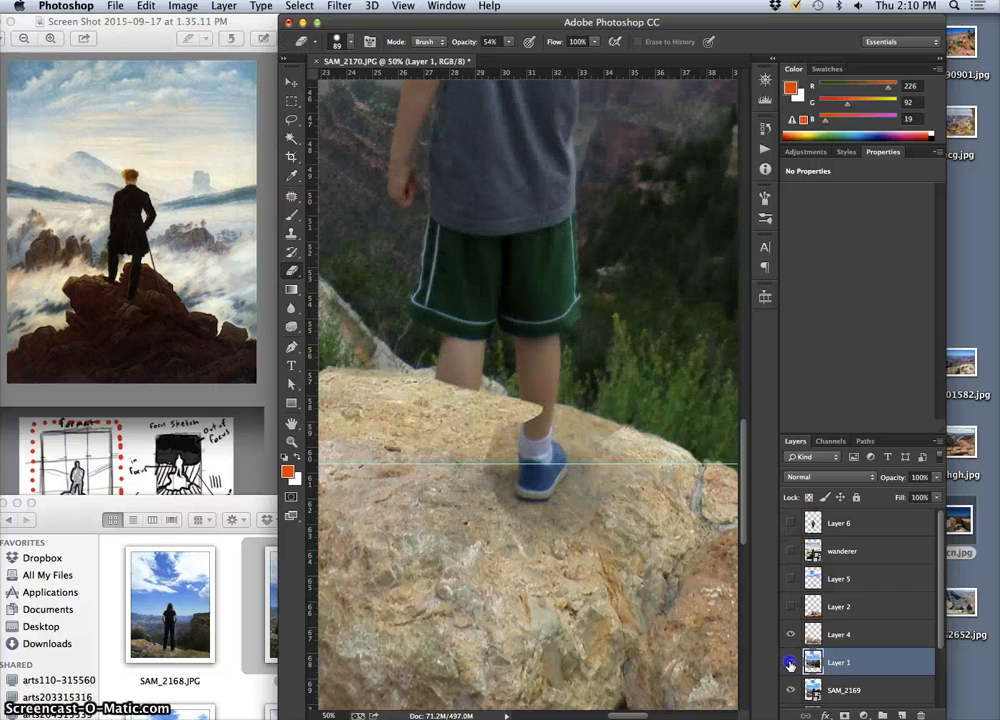
left_click(791, 662)
left_click(790, 664)
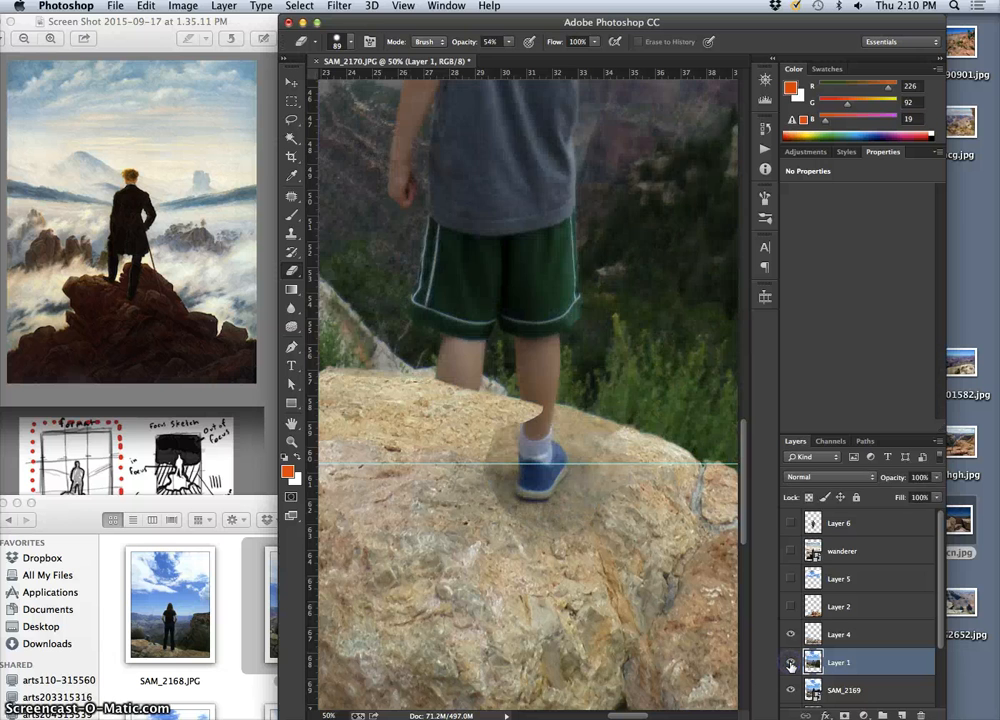
left_click(790, 664)
left_click(790, 664)
left_click(790, 664)
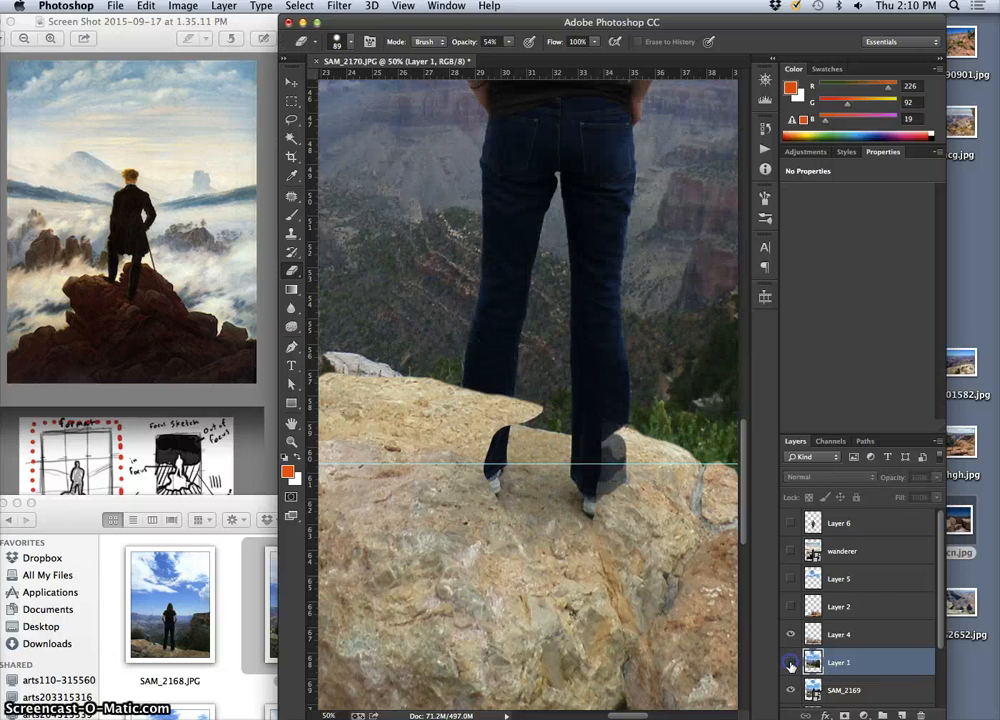
Show Layer 1 and erase the blurry rock shading below and beside the boy's right shoe on that layer
left_click(790, 664)
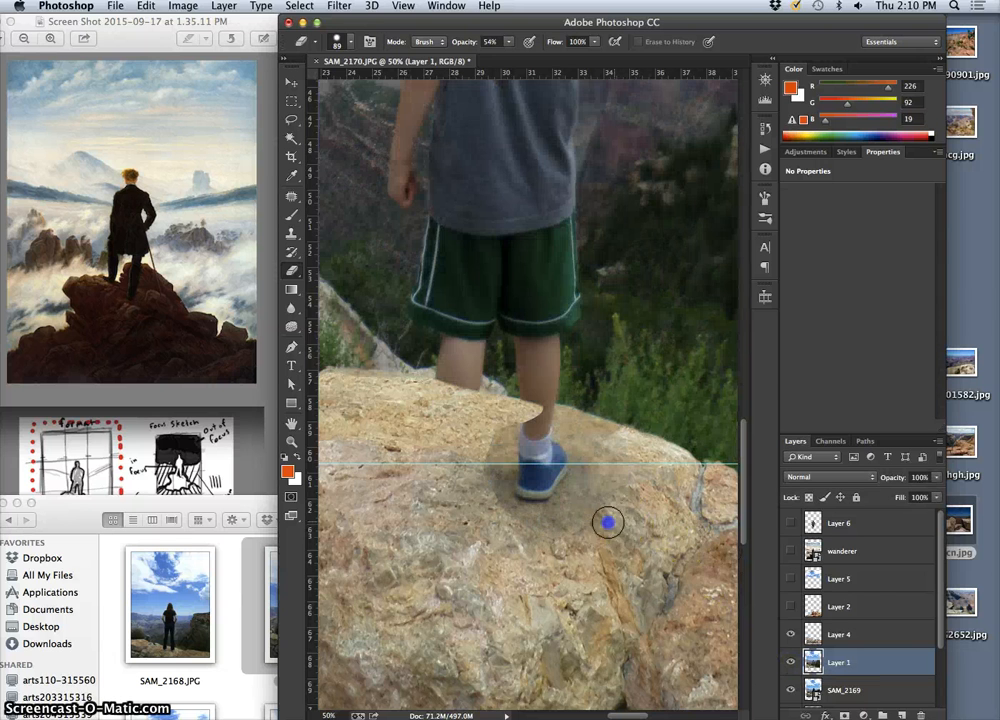
left_click_drag(583, 523, 569, 523)
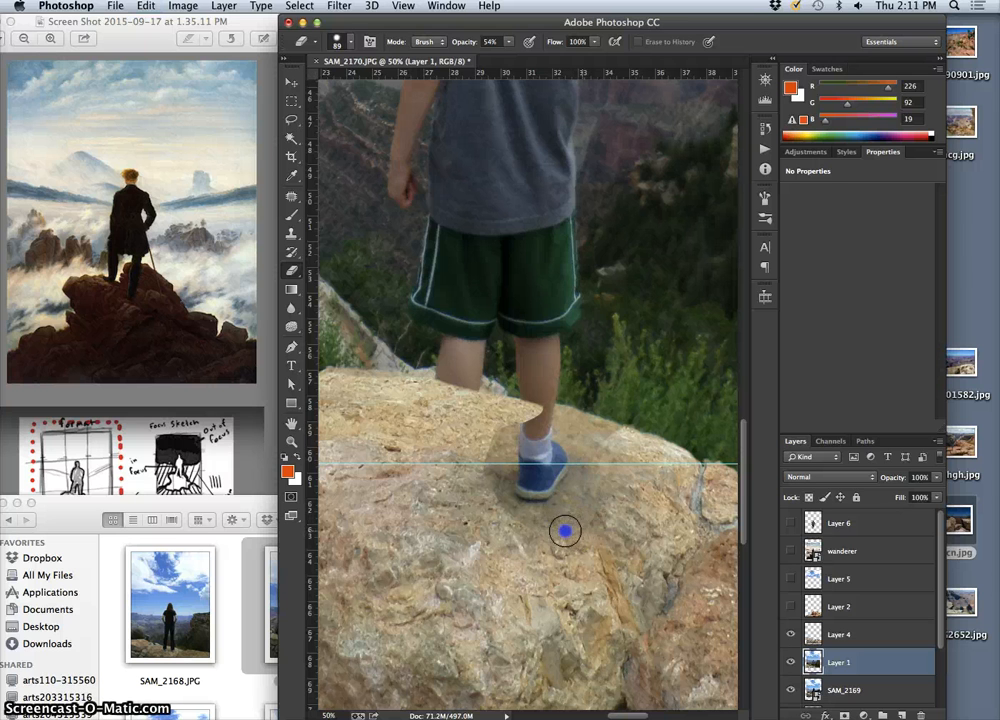
mouse_move(509, 525)
left_mouse_down()
mouse_move(482, 491)
mouse_move(488, 463)
left_mouse_up()
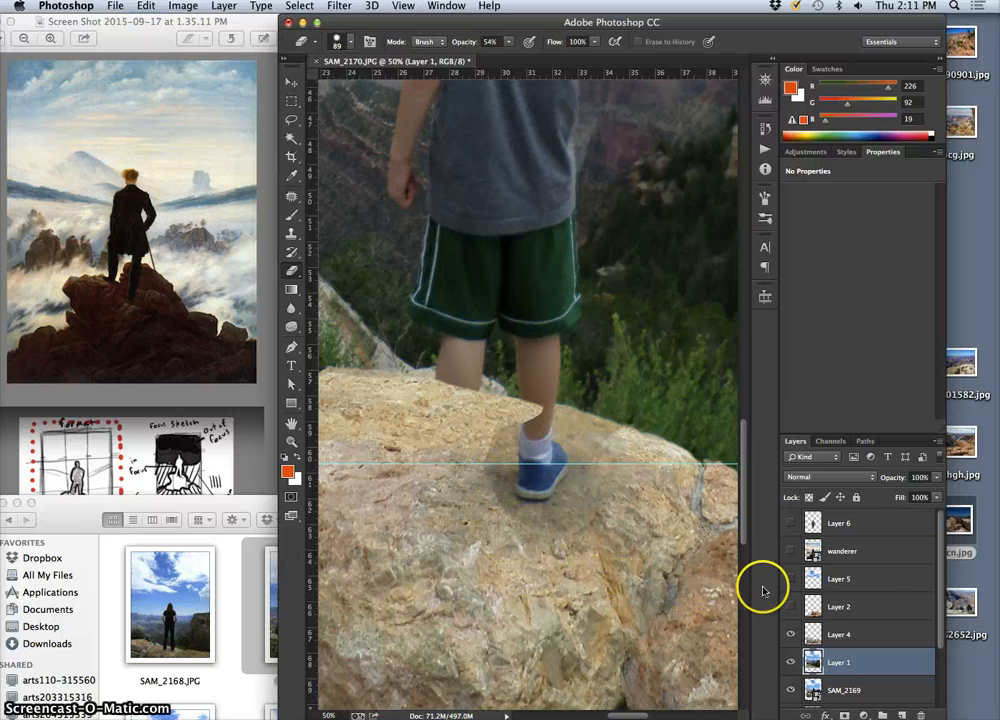
On Layer 4, erase the pointed rock edge overlapping the boy's right ankle, checking against the Layer 6 cutout and leaving it shown
left_click(850, 635)
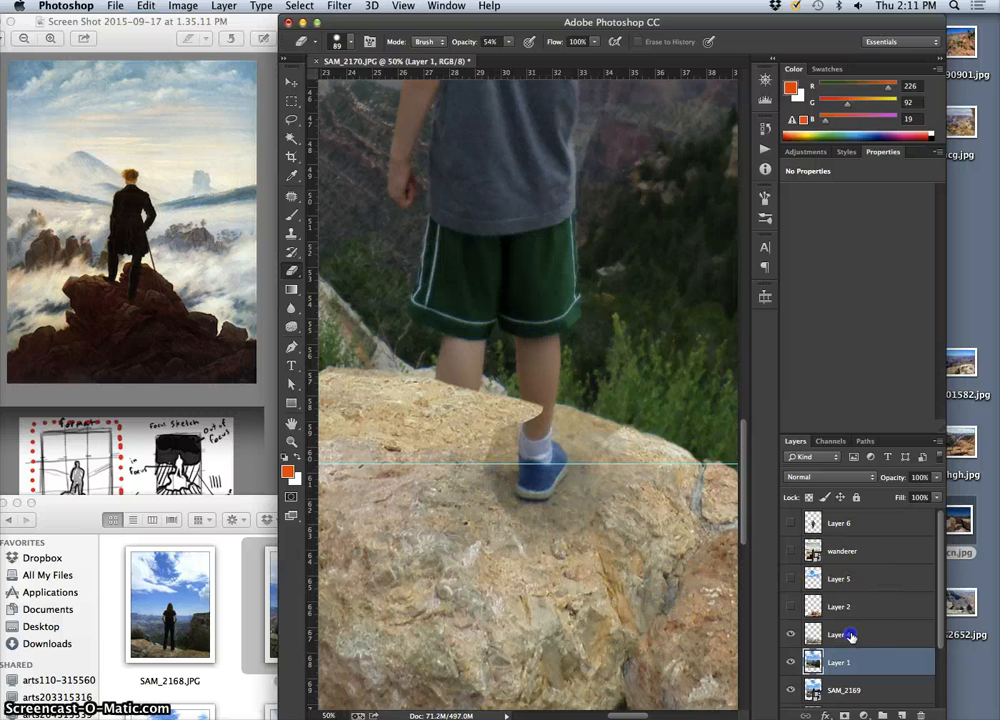
left_click(790, 523)
mouse_move(497, 527)
left_mouse_down()
mouse_move(784, 528)
mouse_move(521, 536)
mouse_move(494, 514)
mouse_move(503, 428)
left_mouse_up()
left_click(790, 523)
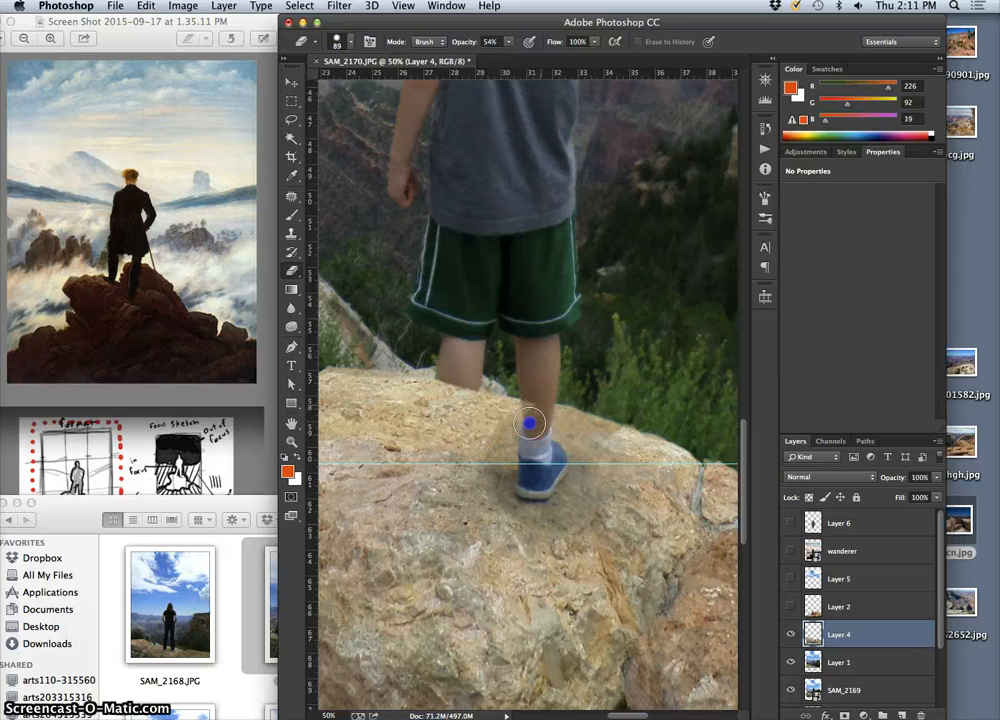
mouse_move(529, 429)
left_mouse_down()
mouse_move(527, 398)
mouse_move(535, 435)
left_mouse_up()
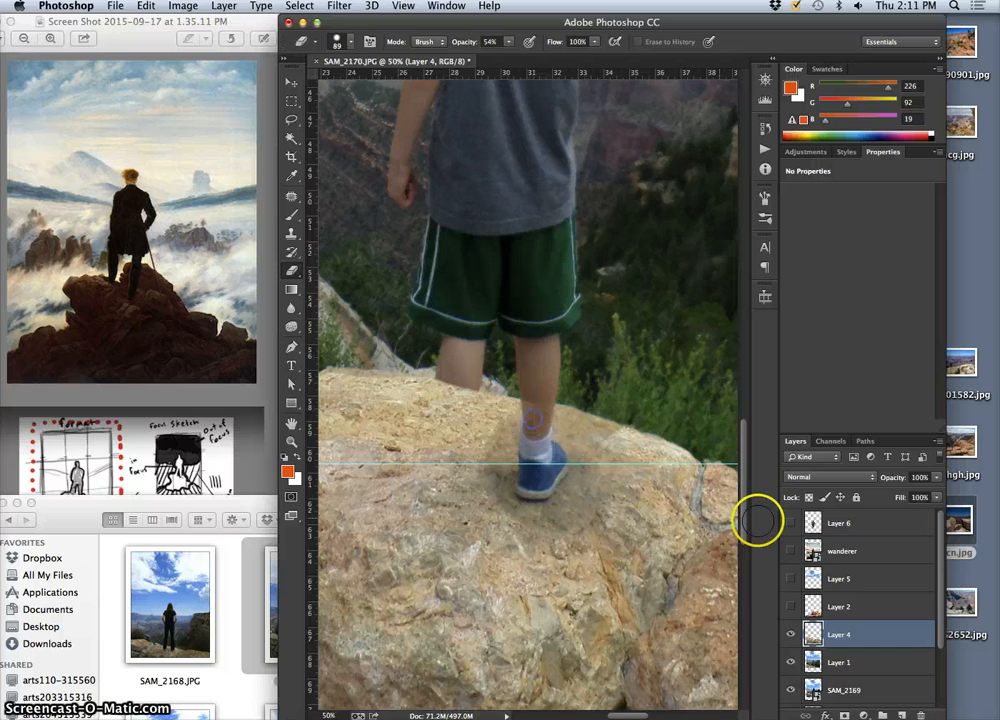
left_click(791, 524)
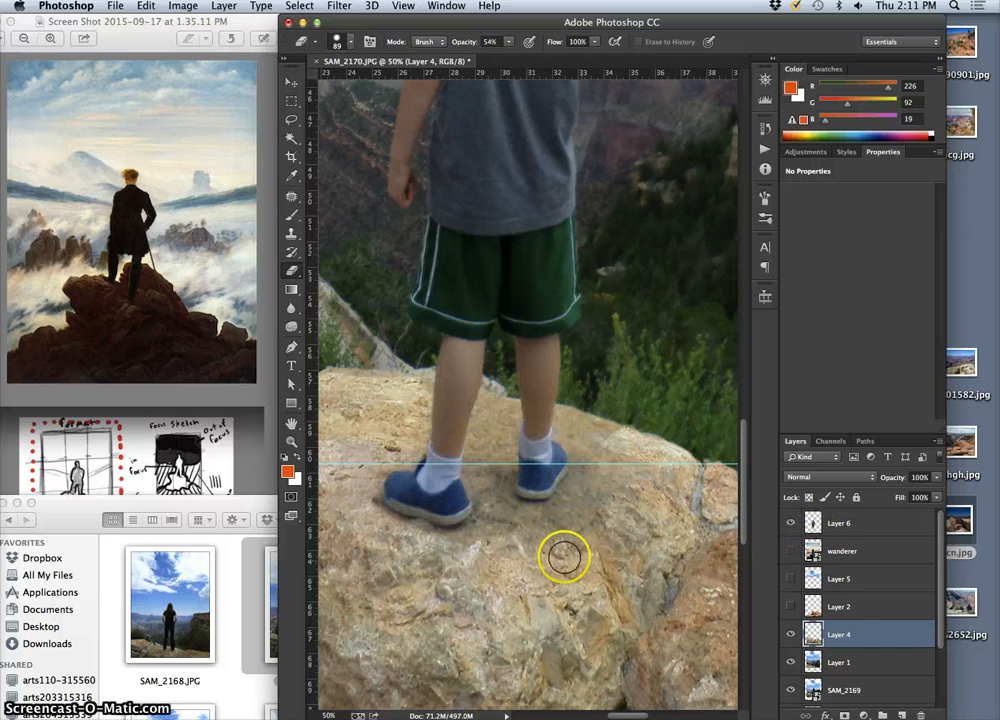
On Layer 6, erase the leftover rock shading between the boy's shoes and below the left one
left_click(785, 528)
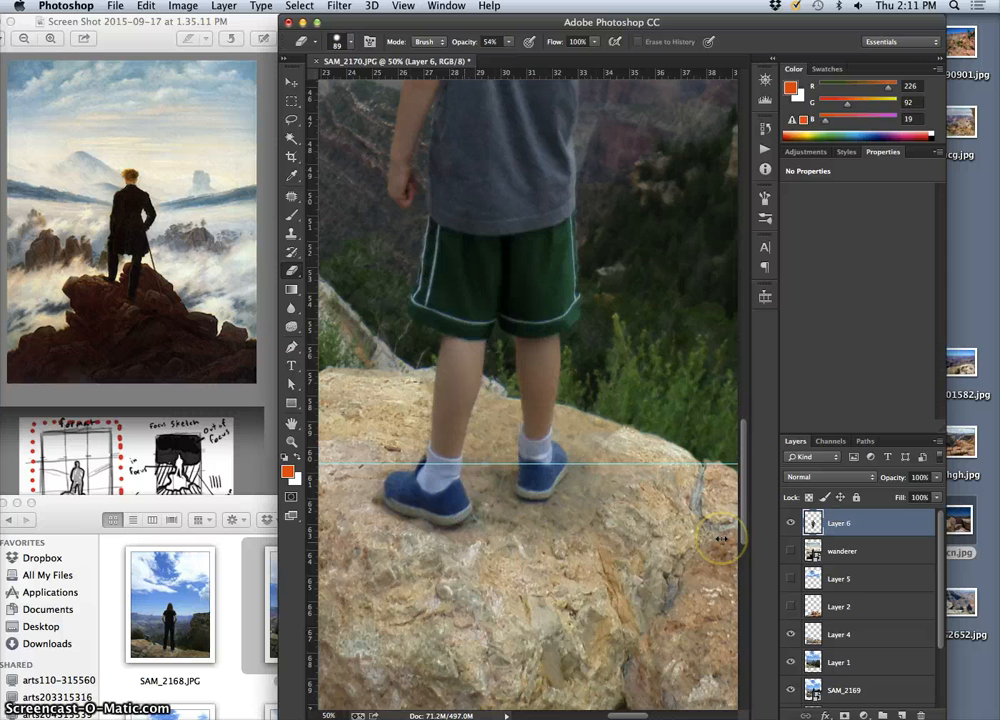
left_click(455, 546)
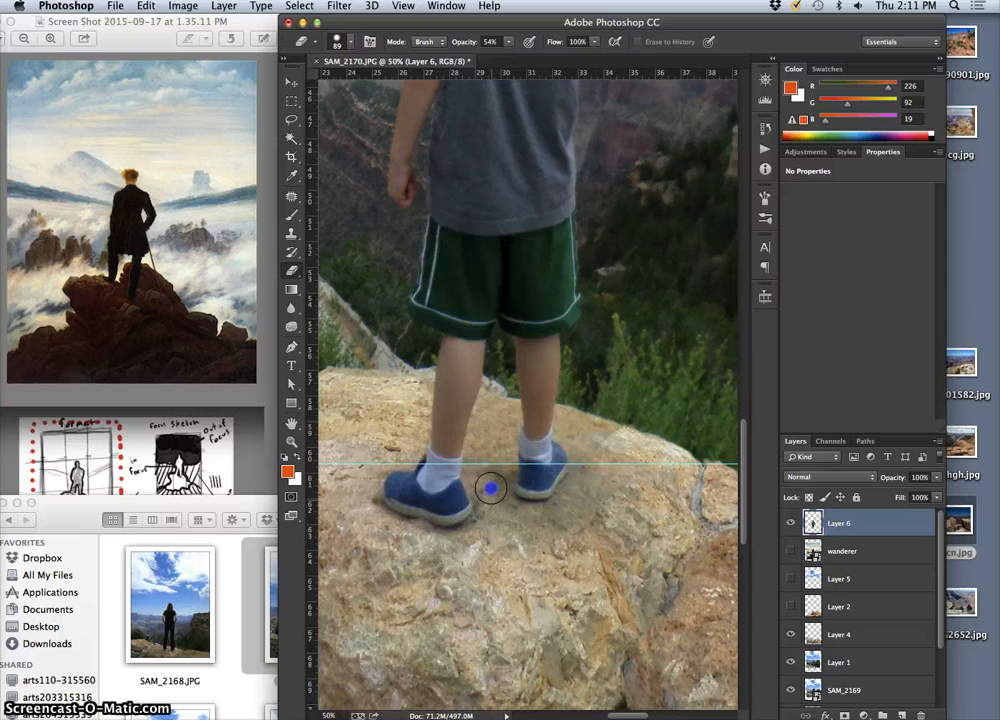
mouse_move(496, 486)
left_mouse_down()
mouse_move(489, 529)
mouse_move(433, 536)
mouse_move(451, 571)
left_mouse_up()
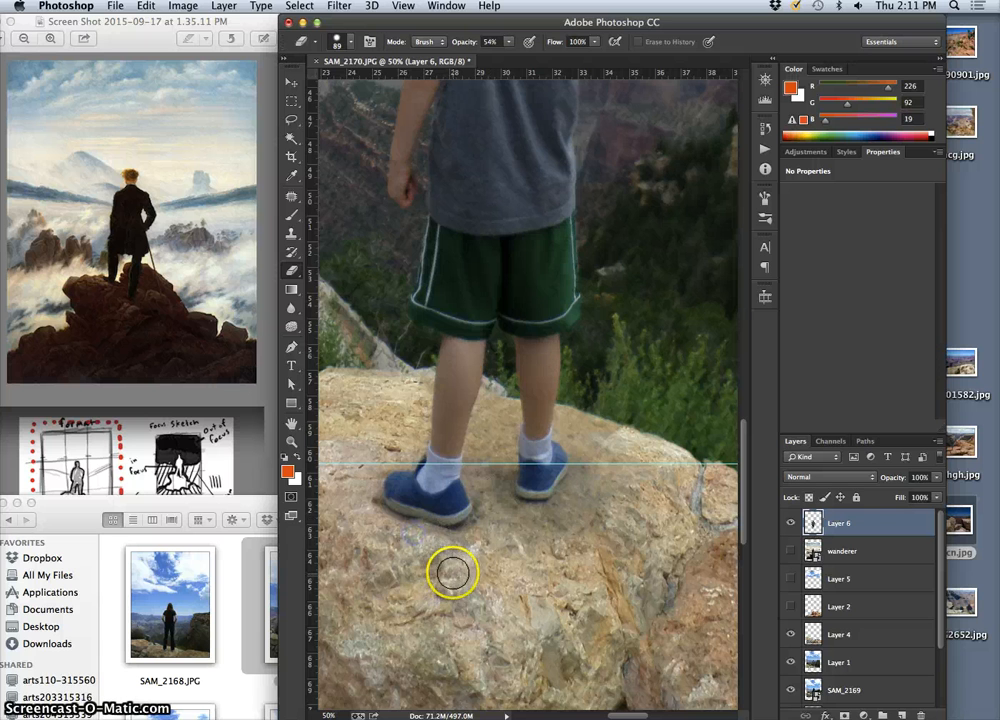
Set the eraser hardness to 43% and soften the remaining cutout fringe around both shoes on Layer 6
left_click(355, 45)
left_click(397, 117)
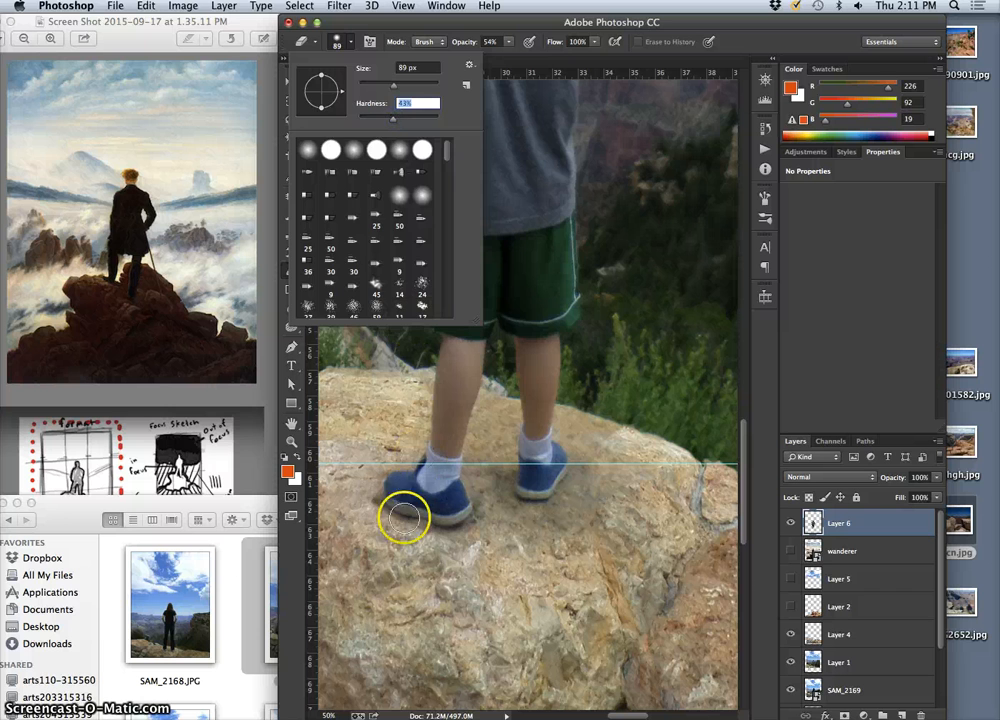
mouse_move(404, 518)
left_mouse_down()
mouse_move(366, 504)
mouse_move(374, 508)
left_mouse_up()
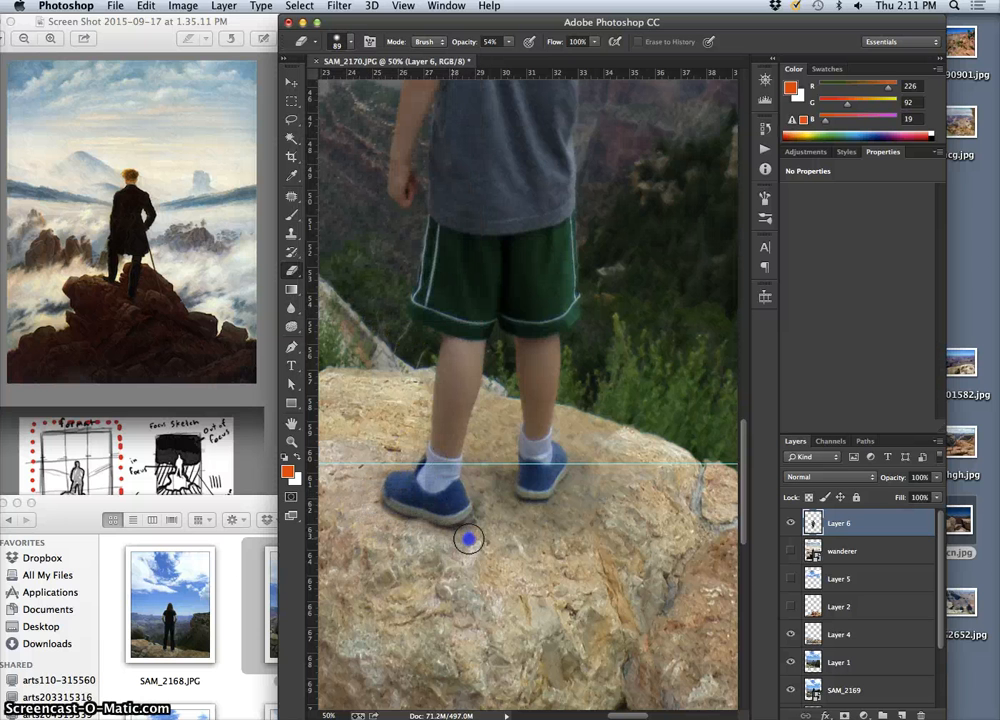
left_click_drag(454, 543, 507, 521)
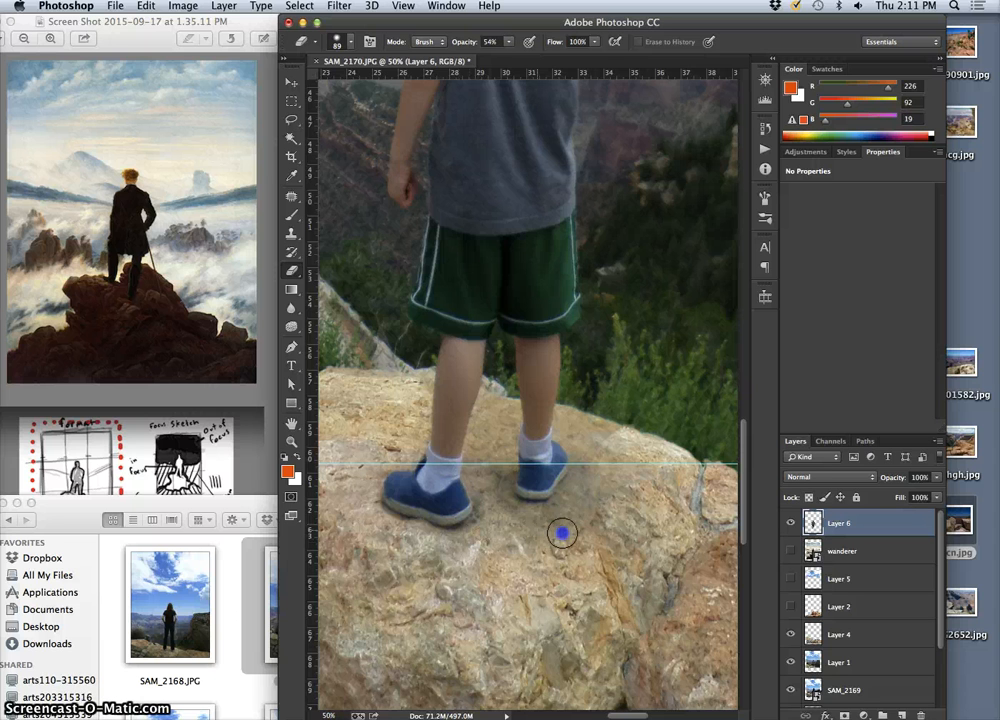
mouse_move(612, 477)
left_mouse_down()
mouse_move(608, 434)
mouse_move(618, 491)
mouse_move(580, 531)
mouse_move(617, 546)
left_mouse_up()
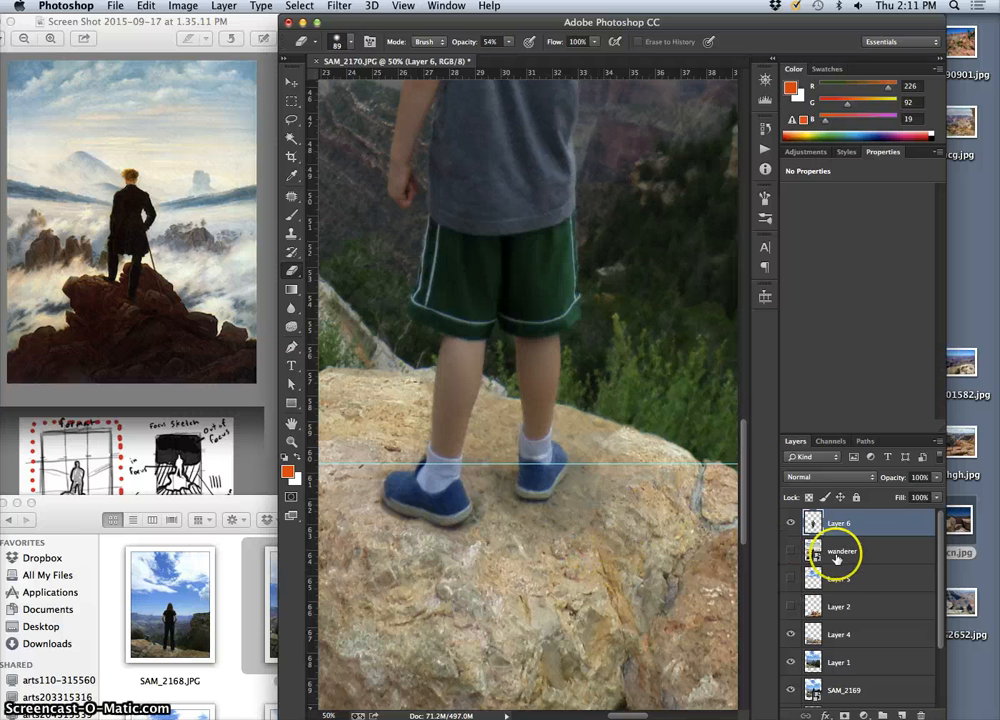
Compare the rocks around the feet and the rocks to their right with Layer 6 and Layer 4 shown and hidden
left_click(791, 523)
left_click(791, 523)
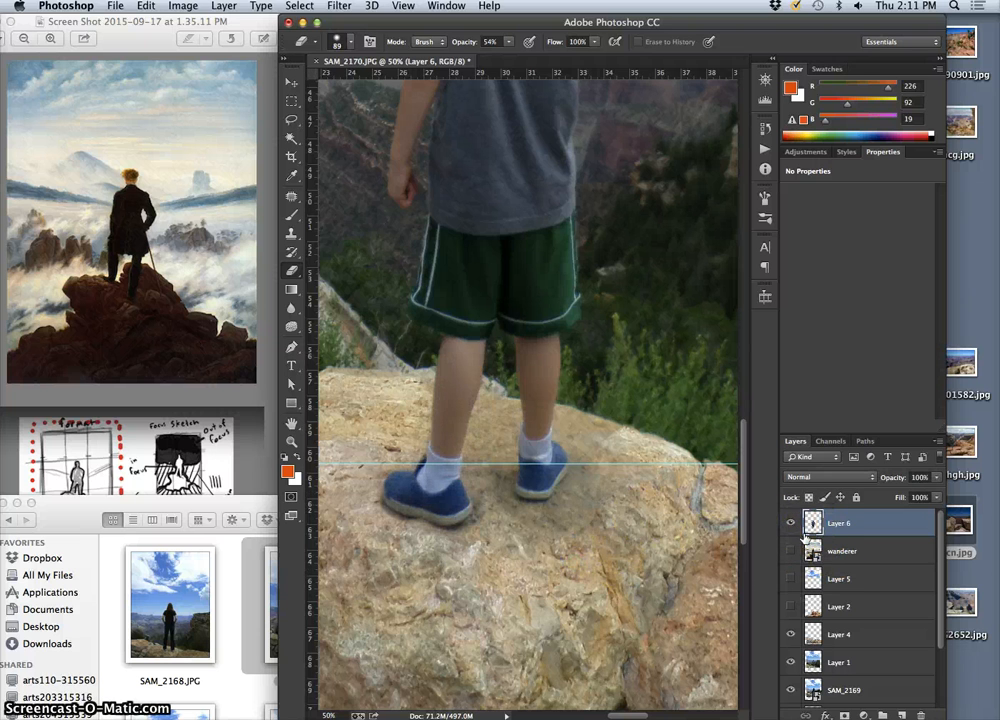
left_click(791, 634)
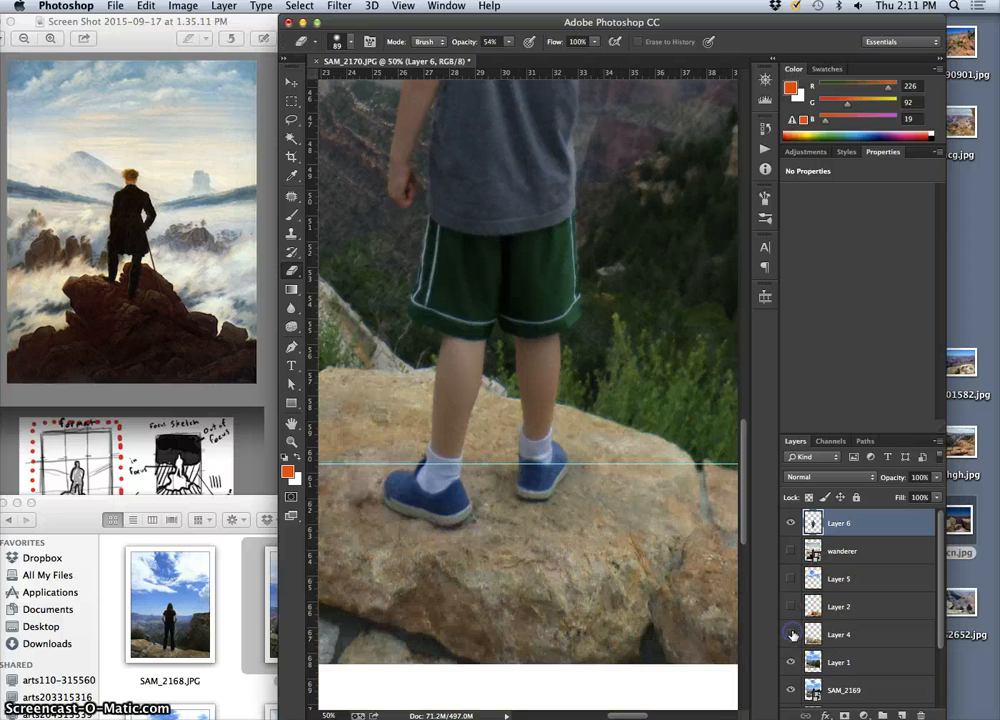
left_click(791, 634)
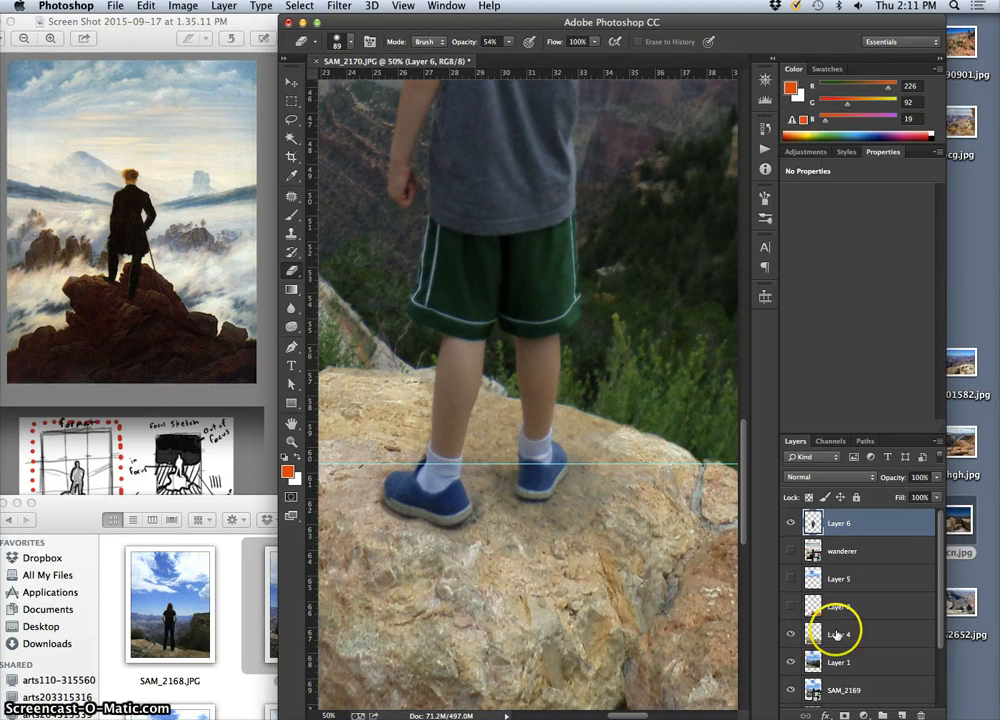
left_click(791, 634)
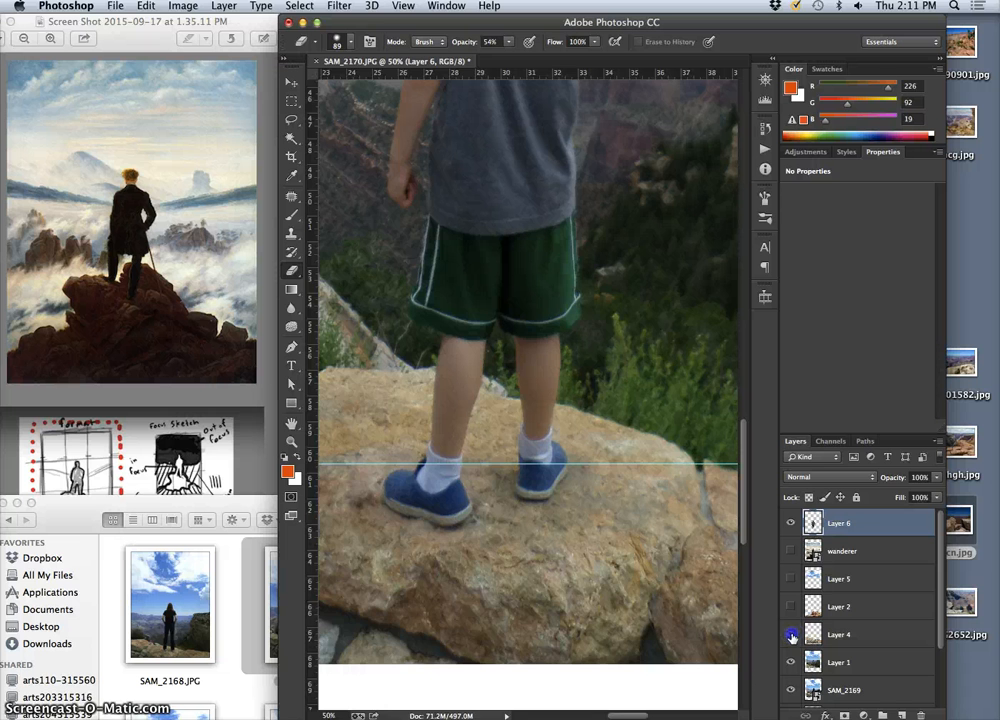
left_click(791, 634)
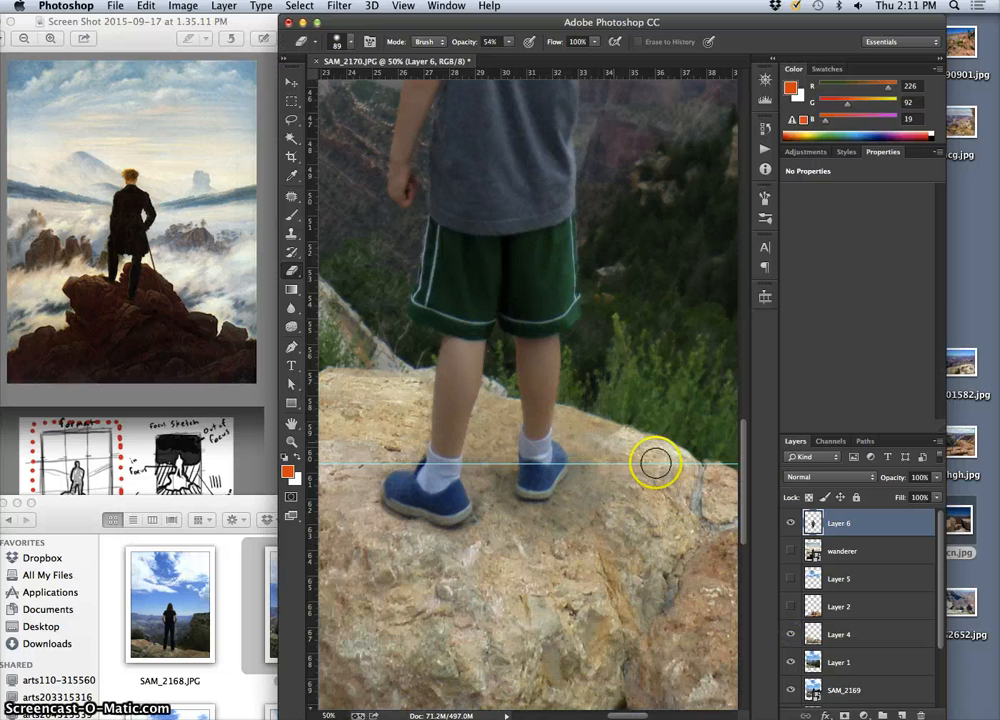
left_click_drag(636, 595, 493, 563)
left_click(638, 507)
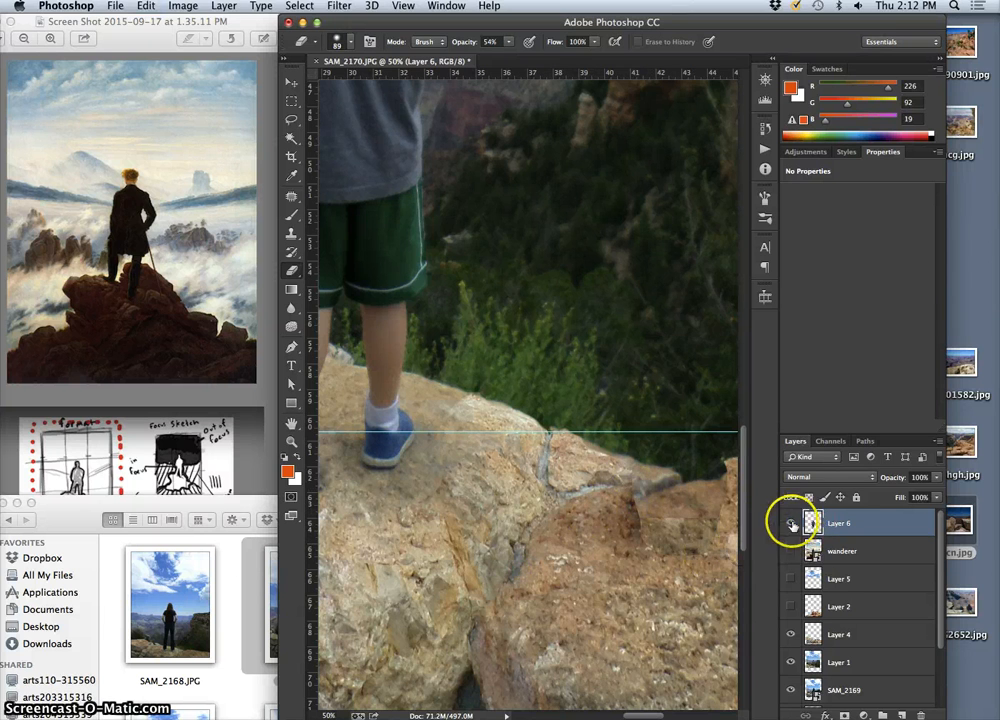
left_click(791, 634)
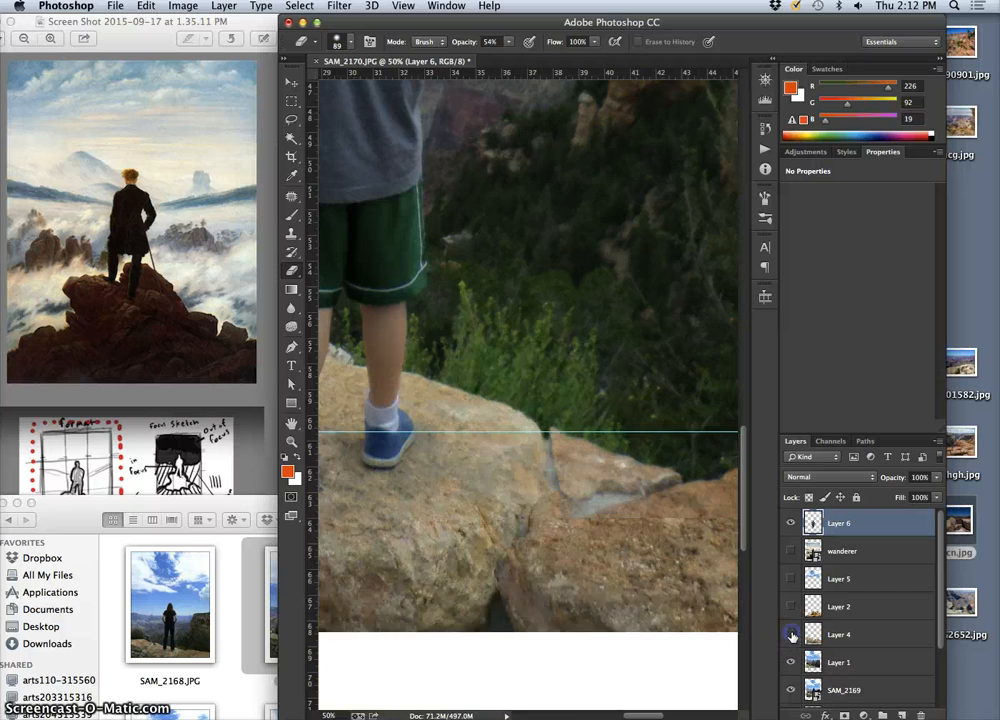
left_click(791, 634)
Check Layer 1 hidden and shown, try erasing the mismatched patch on its reddish right-hand rock, and make Layer 4 active
left_click(816, 660)
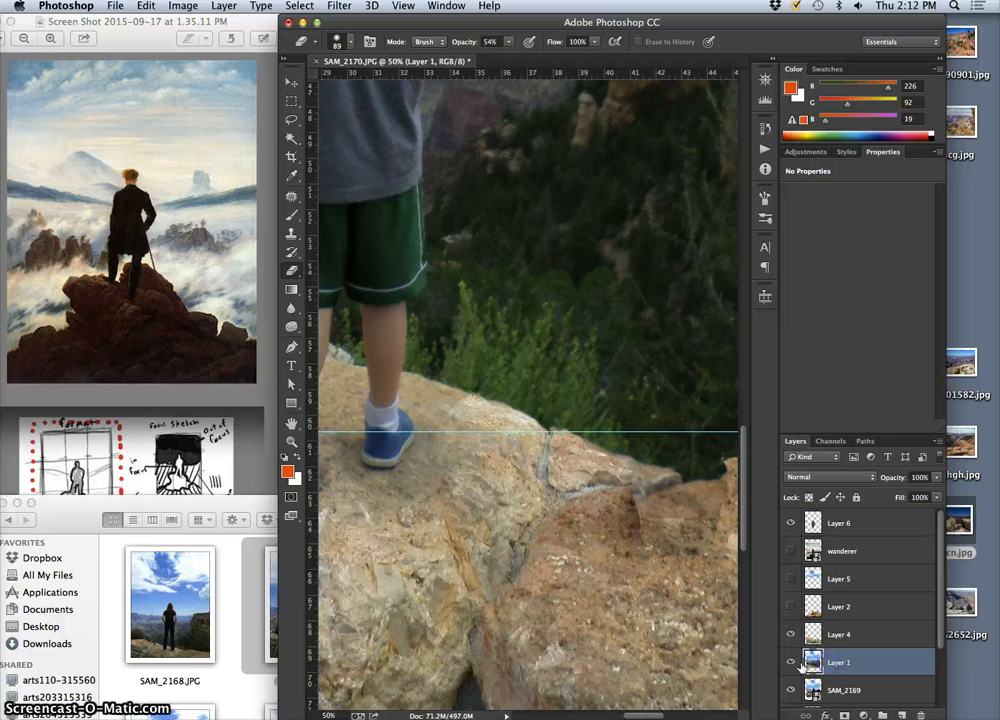
left_click(791, 662)
left_click(791, 662)
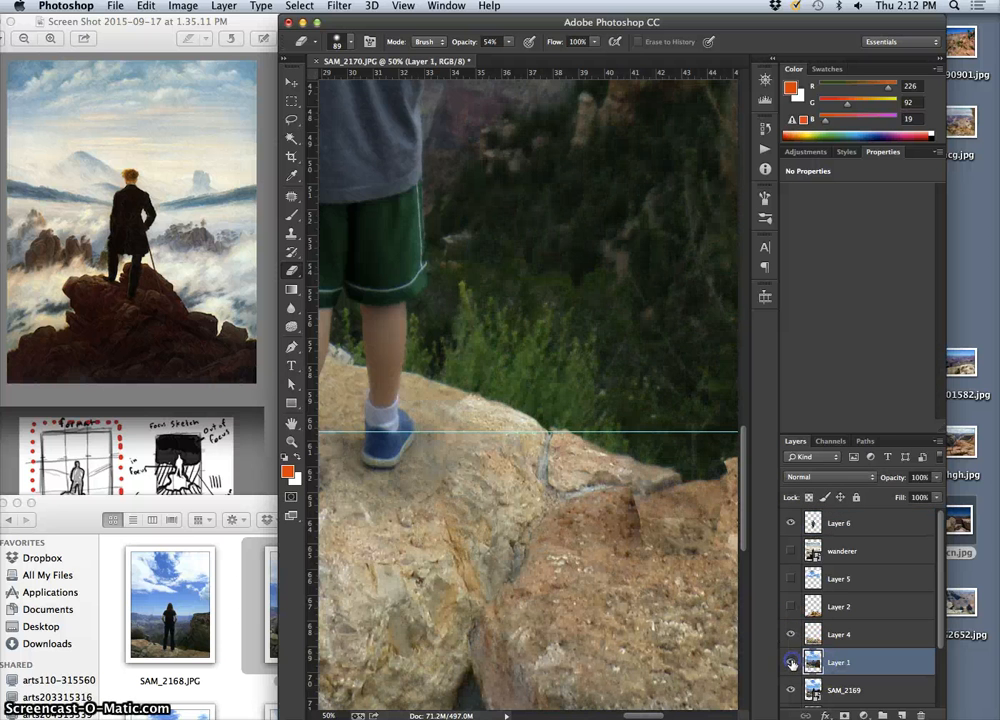
left_click(694, 519)
left_click_drag(694, 519, 688, 521)
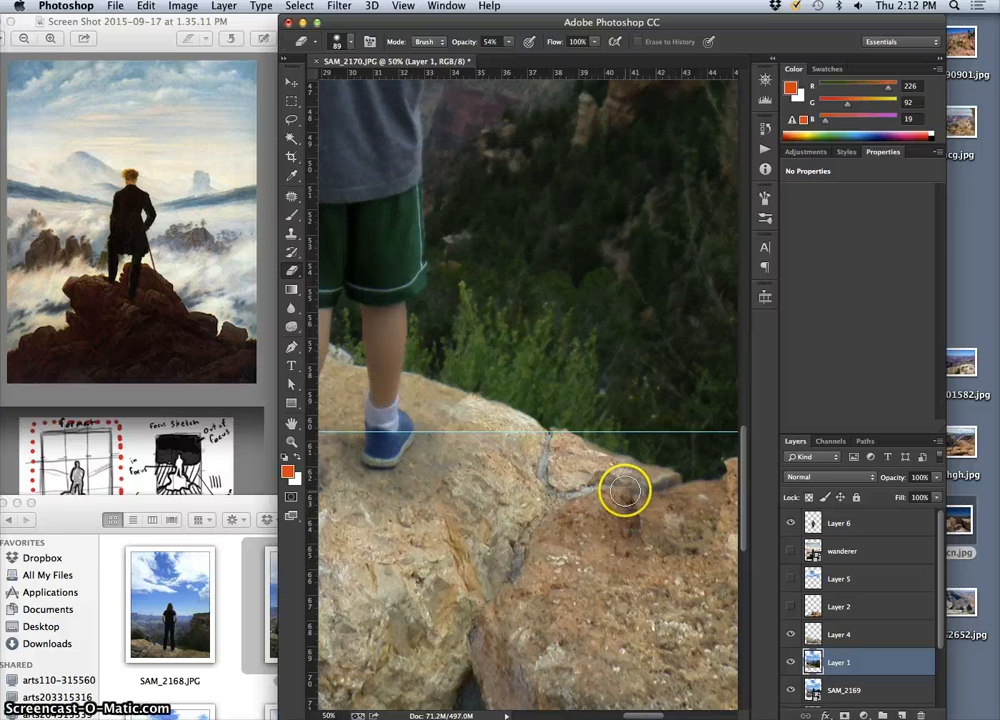
left_click(847, 636)
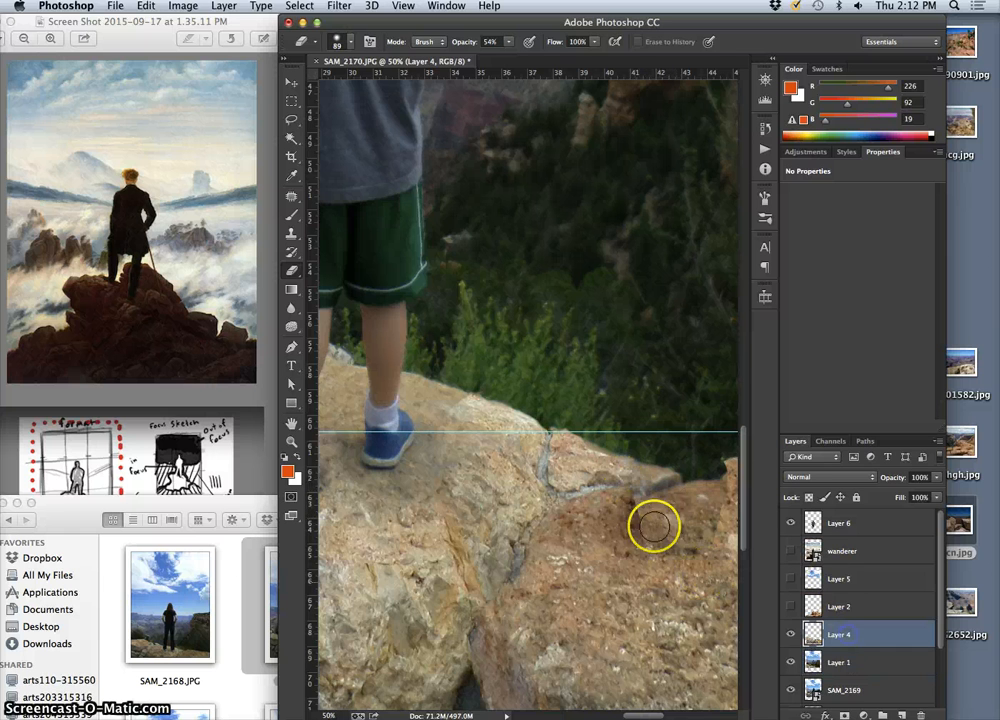